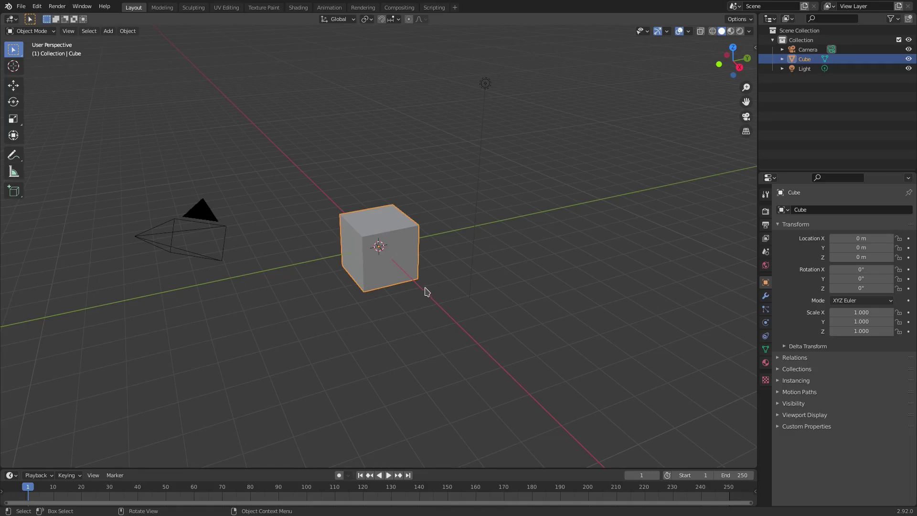
drag(600, 341, 118, 95)
click(494, 280)
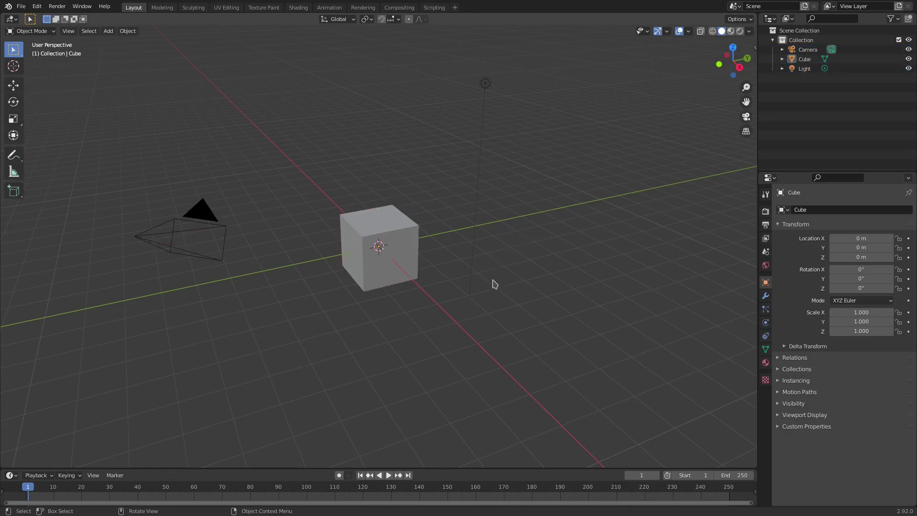
drag(548, 332, 334, 196)
click(533, 323)
drag(571, 362, 315, 171)
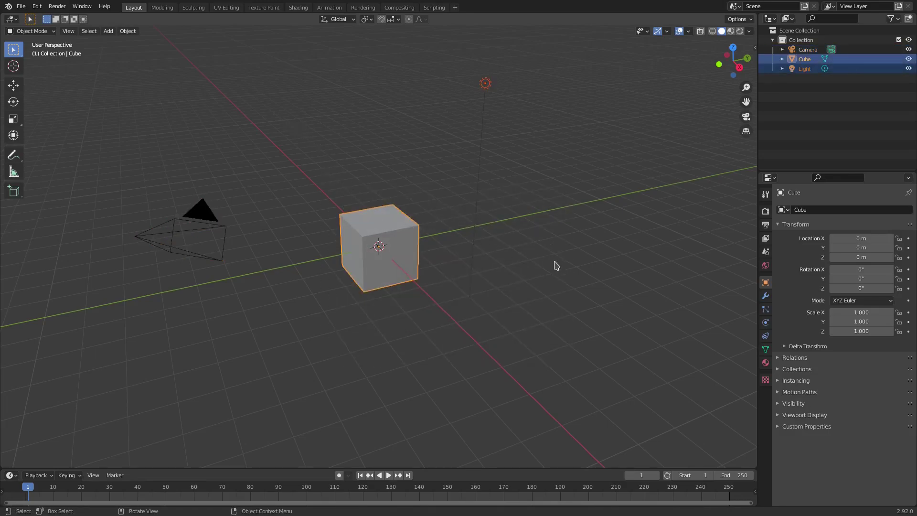
click(558, 266)
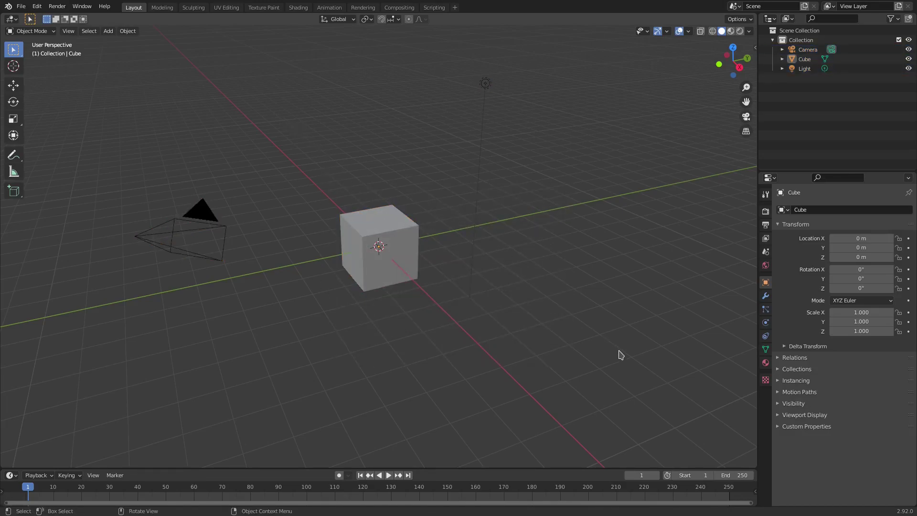
Step: Select the default cube and light together and delete them, keeping only the camera in the scene
drag(657, 401, 296, 56)
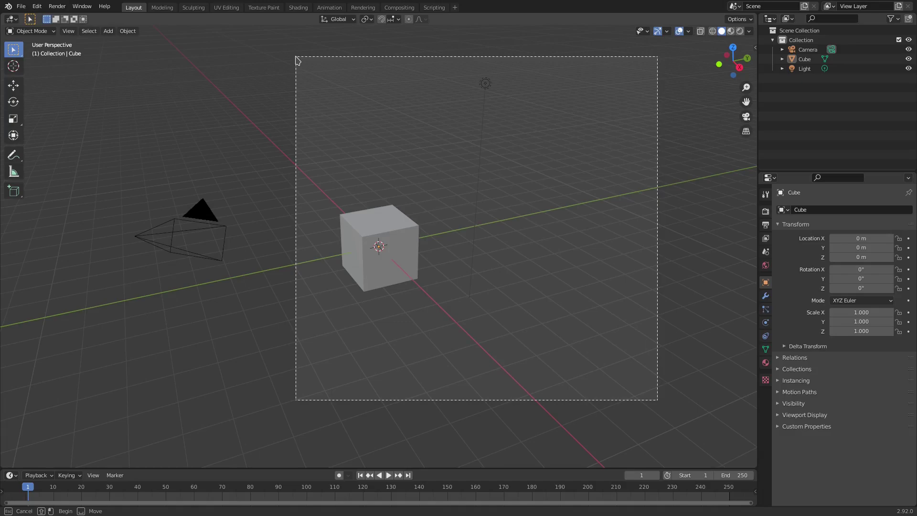
drag(296, 56, 295, 57)
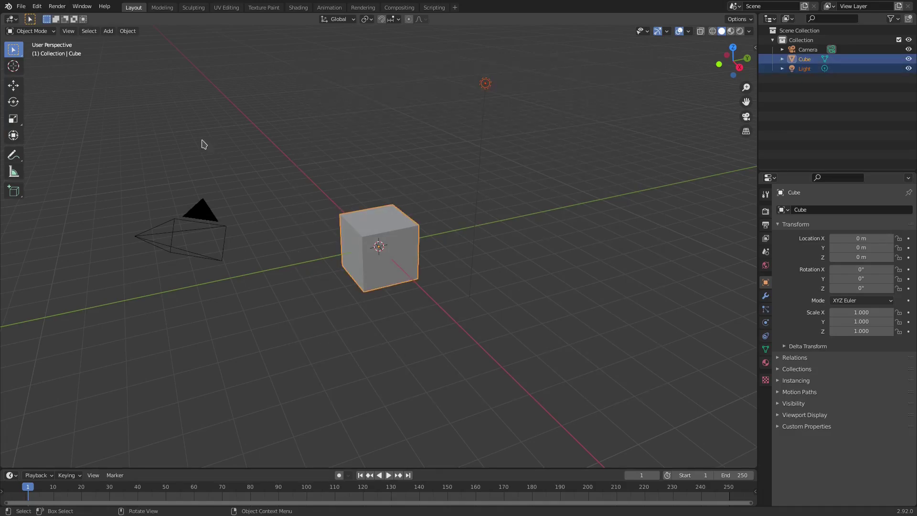
key(Delete)
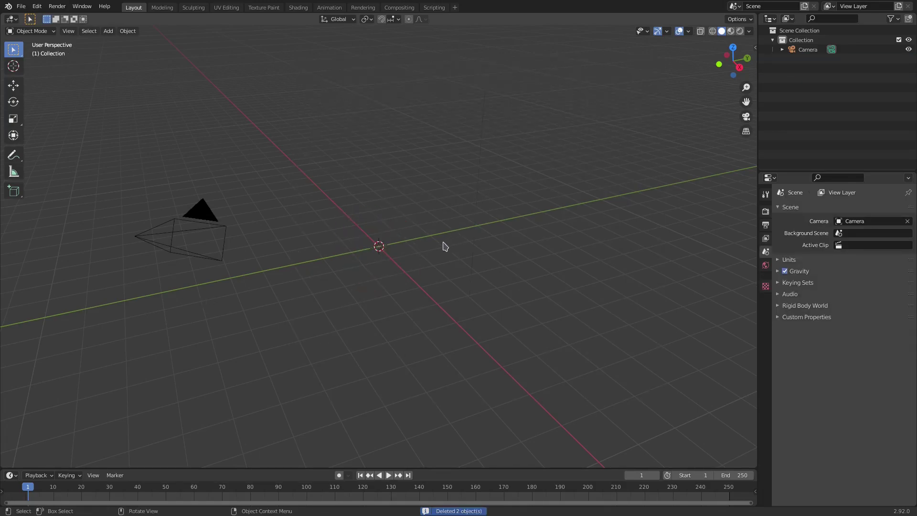
drag(567, 369, 301, 82)
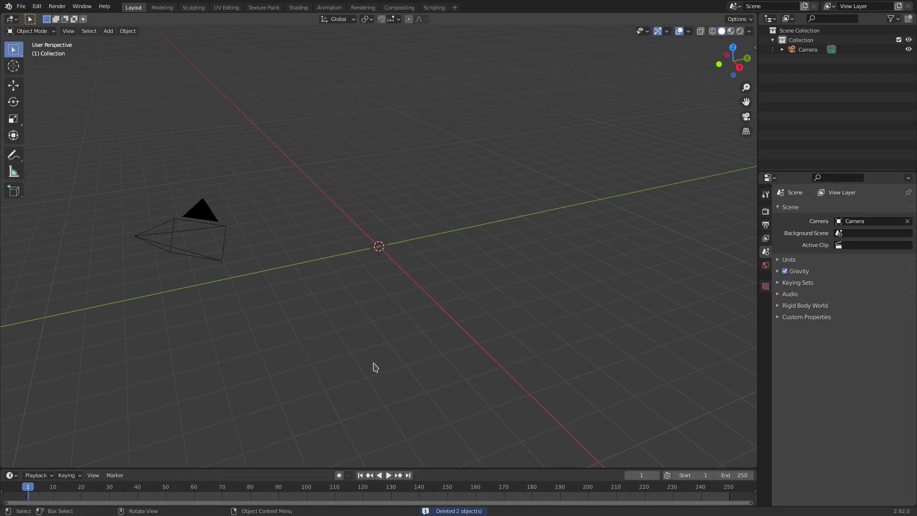
Step: Clear the camera's location and rotation, and rotate it 90° about the global X axis
click(205, 227)
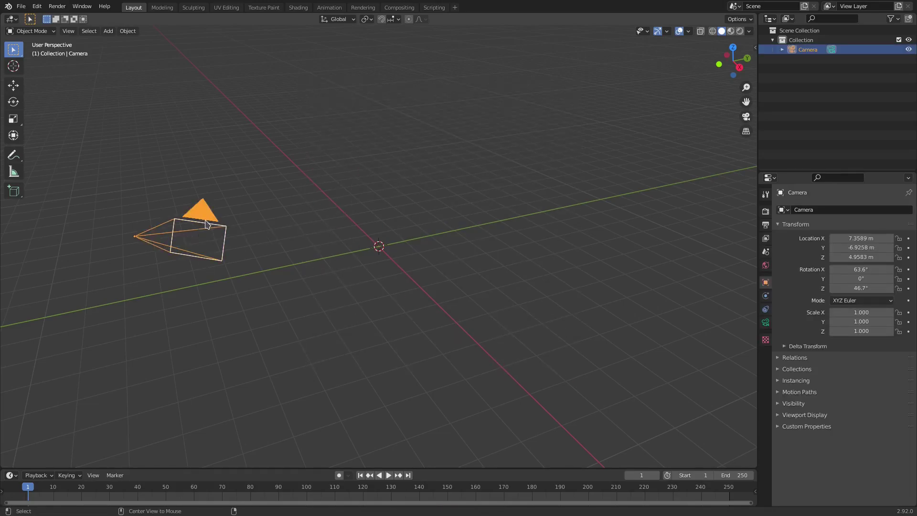
key(alt+g)
key(alt+r)
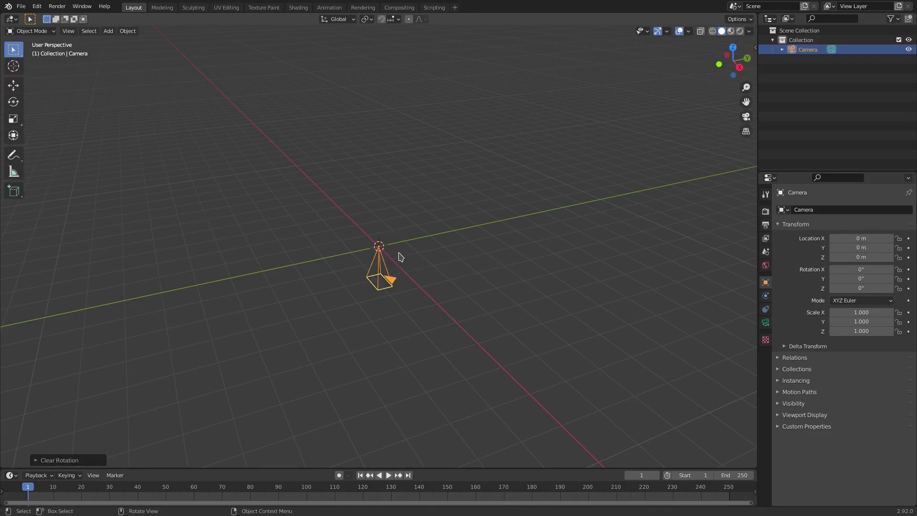
text(rx)
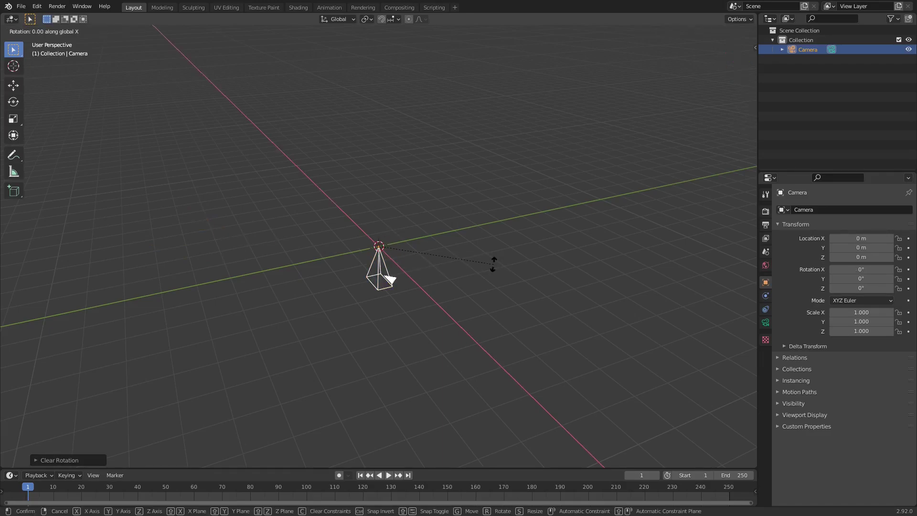
text(90)
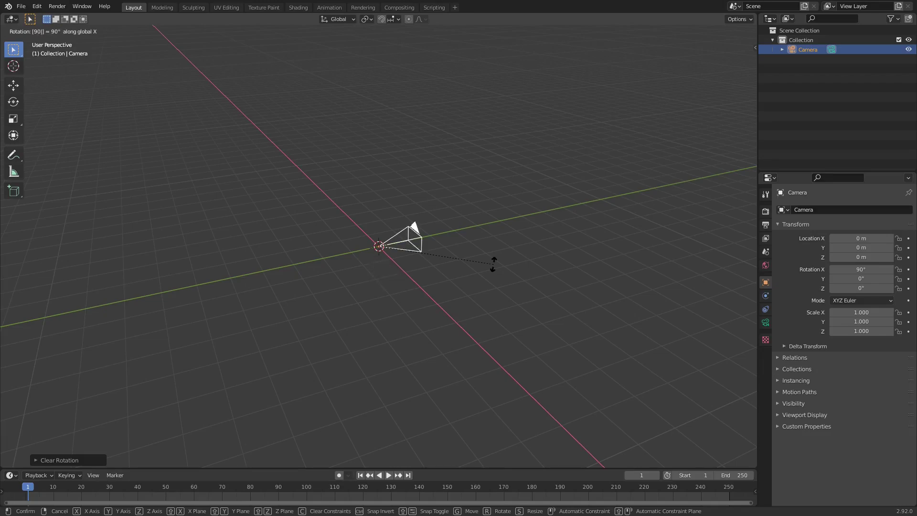
key(Return)
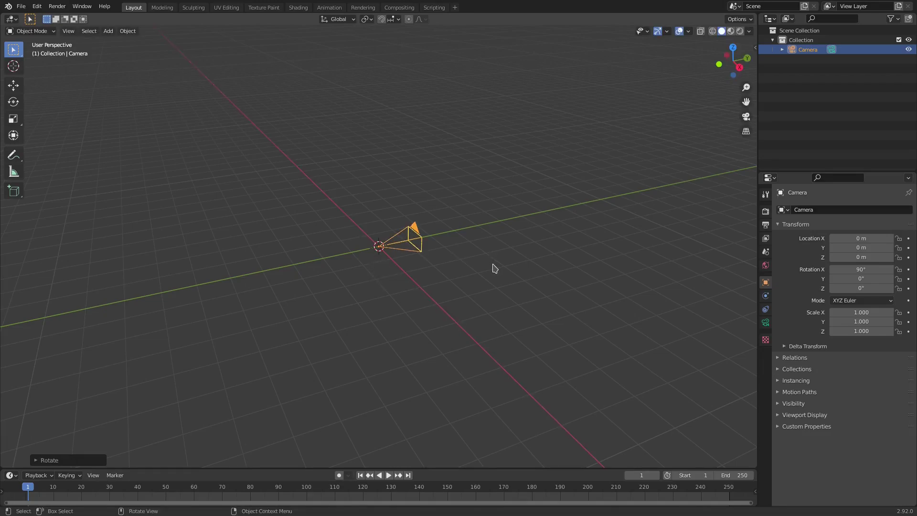
Step: Move the camera back along the Y axis to about -8.8 m and look through it
key(g)
key(y)
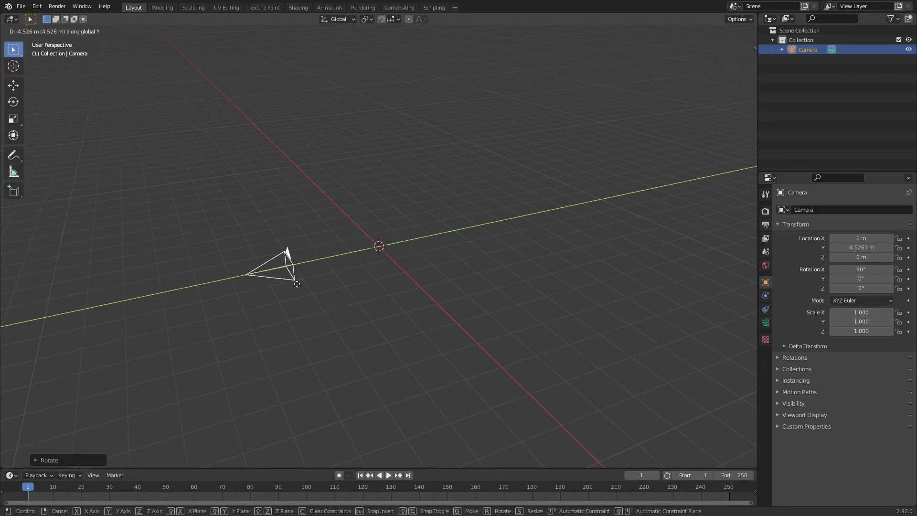
click(202, 298)
key(KP_0)
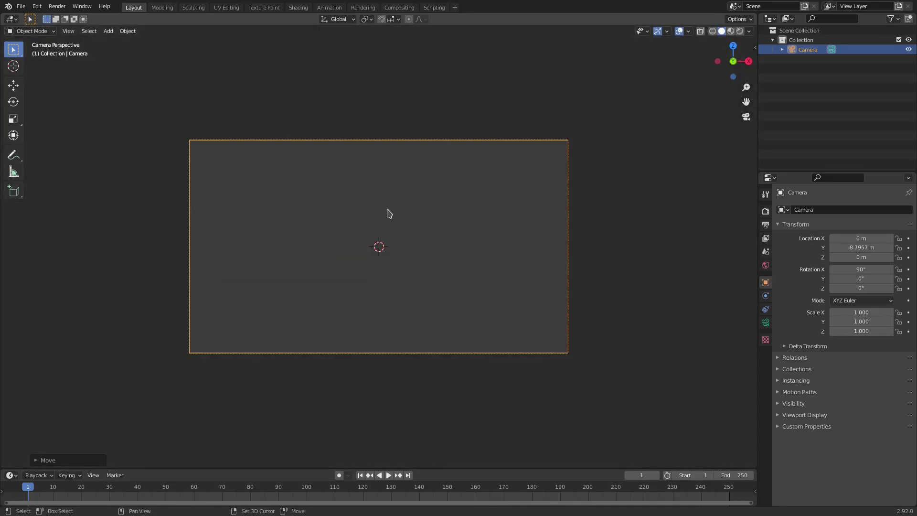
Step: Add a plane at the world origin and rotate it 90° about the X axis so it faces the camera
key(shift+a)
mouse_move(389, 212)
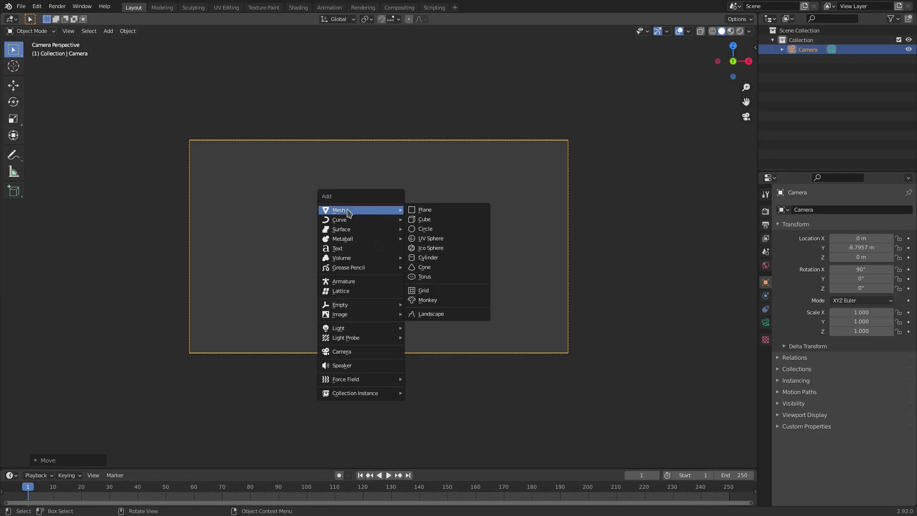
click(418, 213)
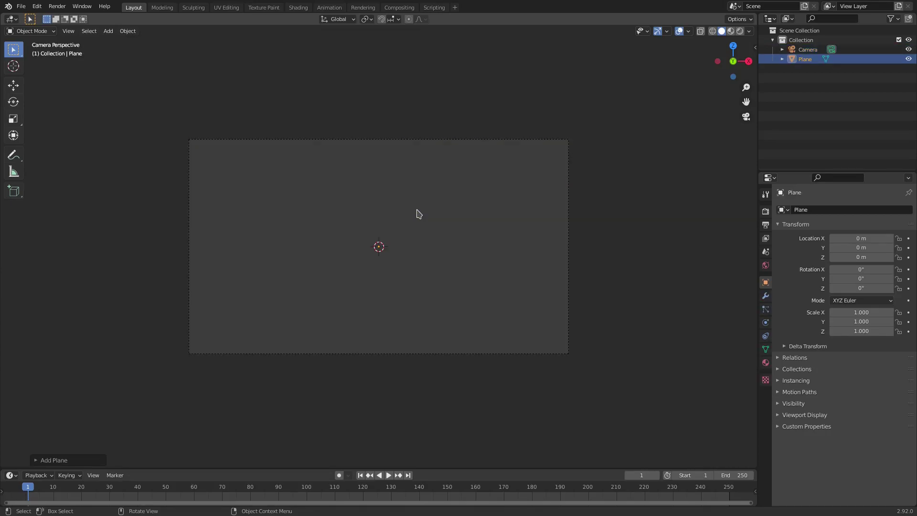
text(rx)
text(90)
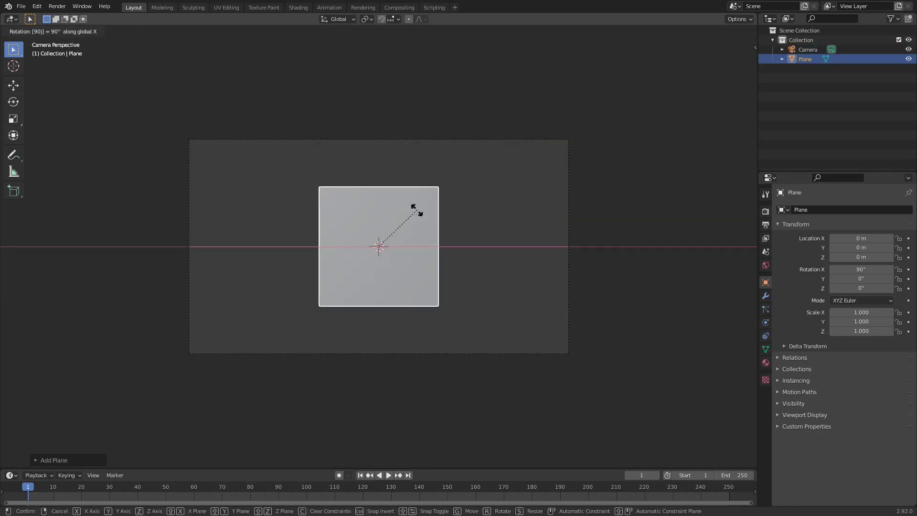
key(Return)
Step: Scale the plane down uniformly to about 0.458
scroll(606, 238, up, 2)
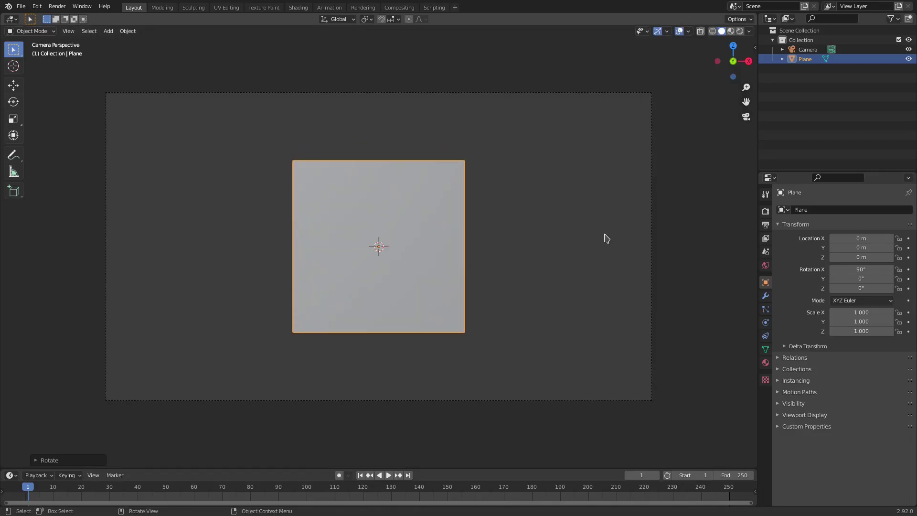
key(s)
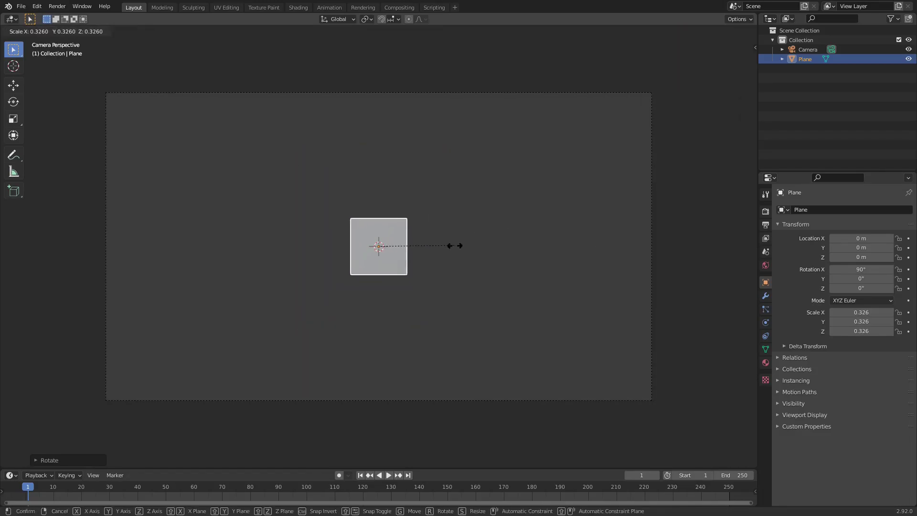
click(484, 254)
scroll(434, 287, up, 2)
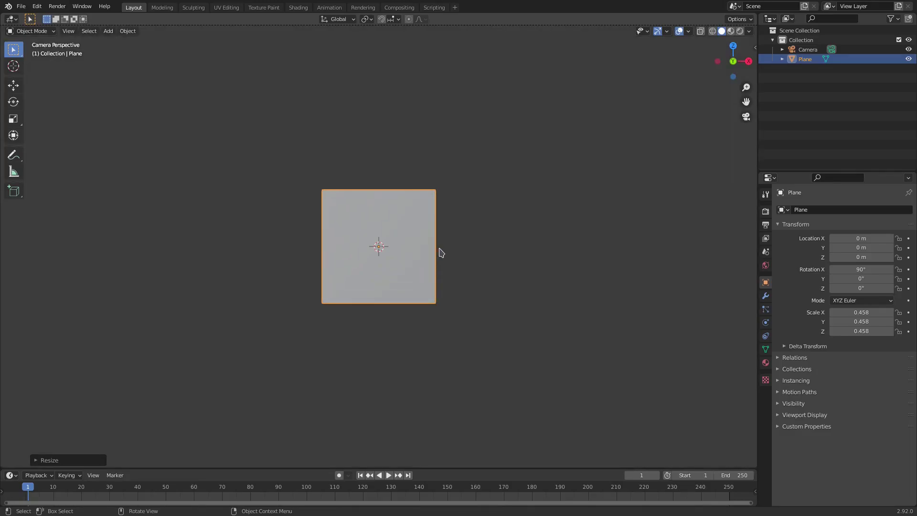
Step: Add a text object at the origin and rotate it 90° about the X axis to face the camera
key(shift+a)
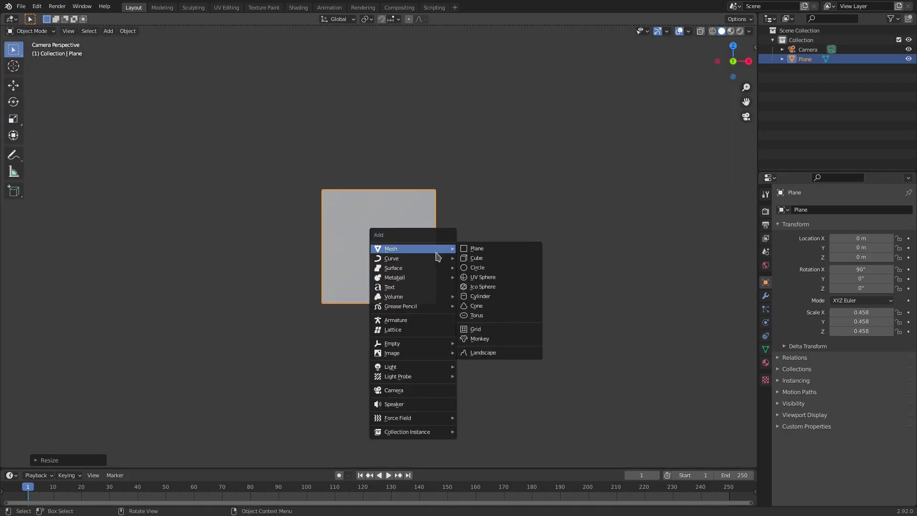
click(400, 287)
text(r)
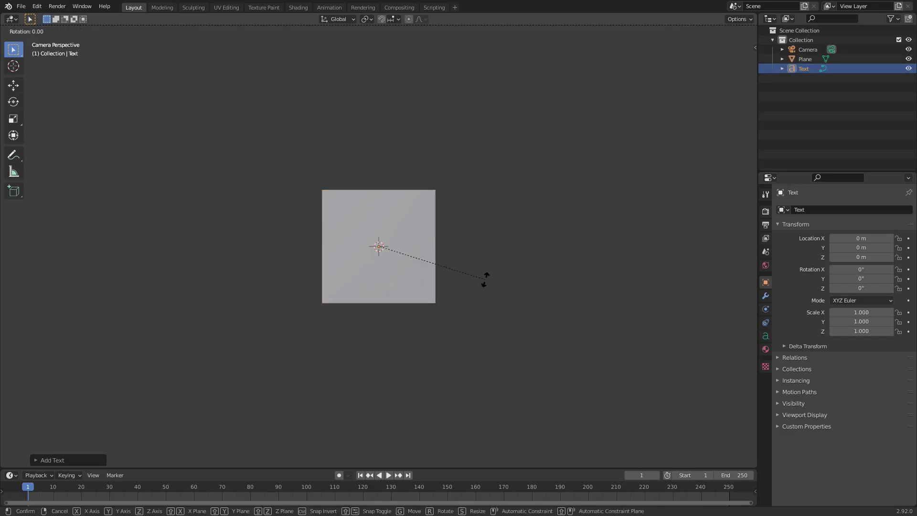
text(x90)
key(Return)
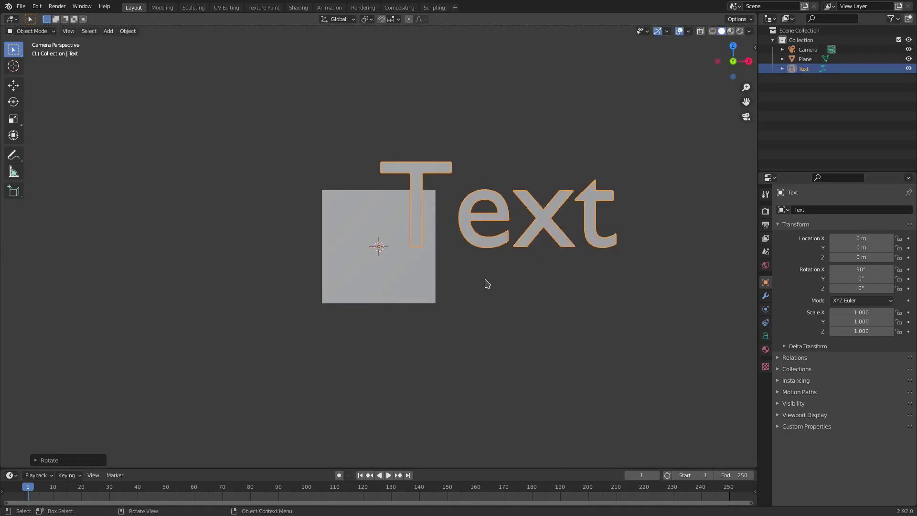
key(g)
middle_drag(559, 268, 516, 289)
key(y)
click(563, 262)
key(ctrl+z)
Step: Replace the text object's default wording with "lll"
scroll(400, 231, up, 4)
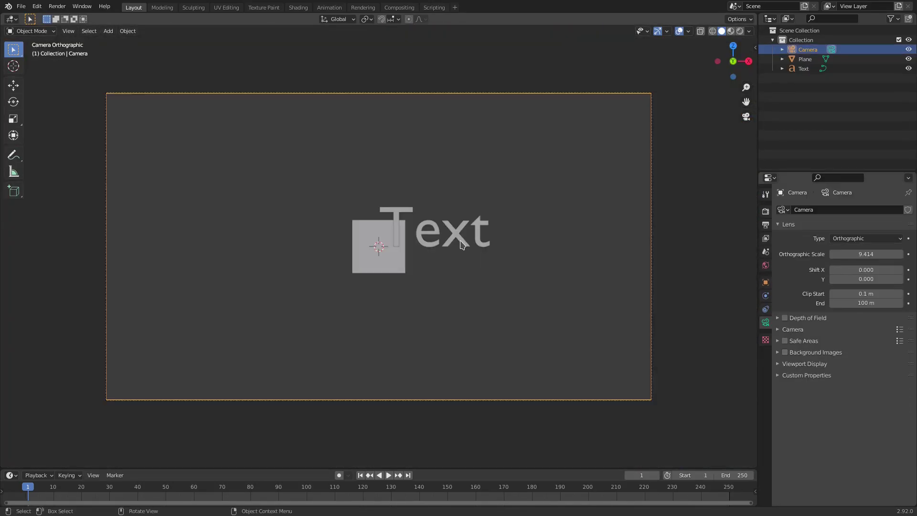
click(461, 244)
scroll(461, 249, up, 3)
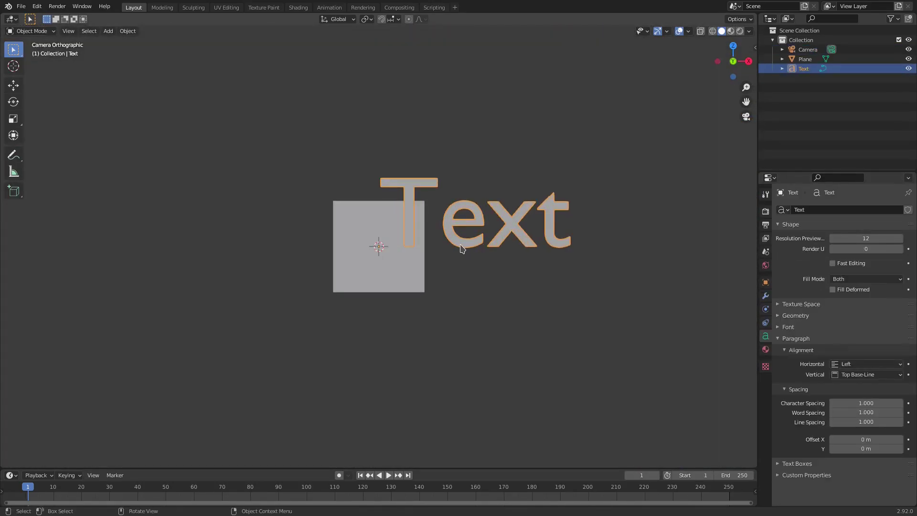
key(Tab)
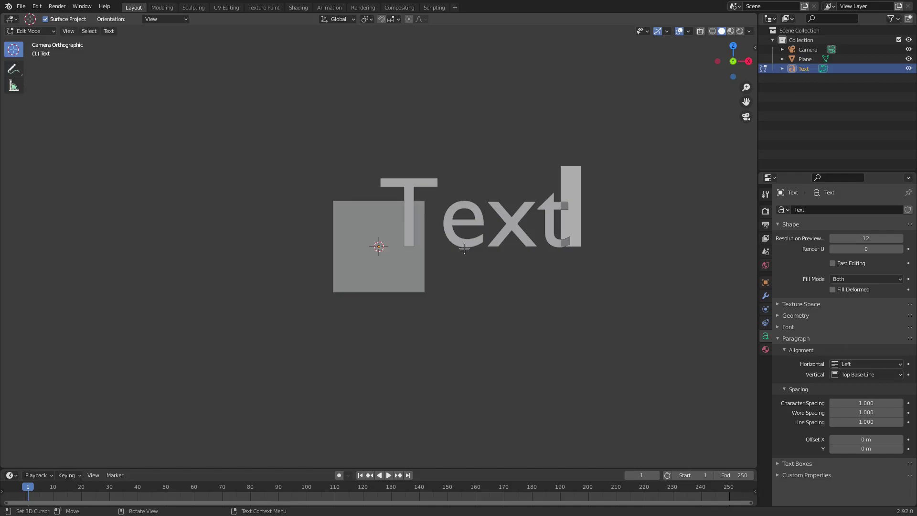
key(BackSpace)
key(BackSpace)
key(BackSpace)
key(BackSpace)
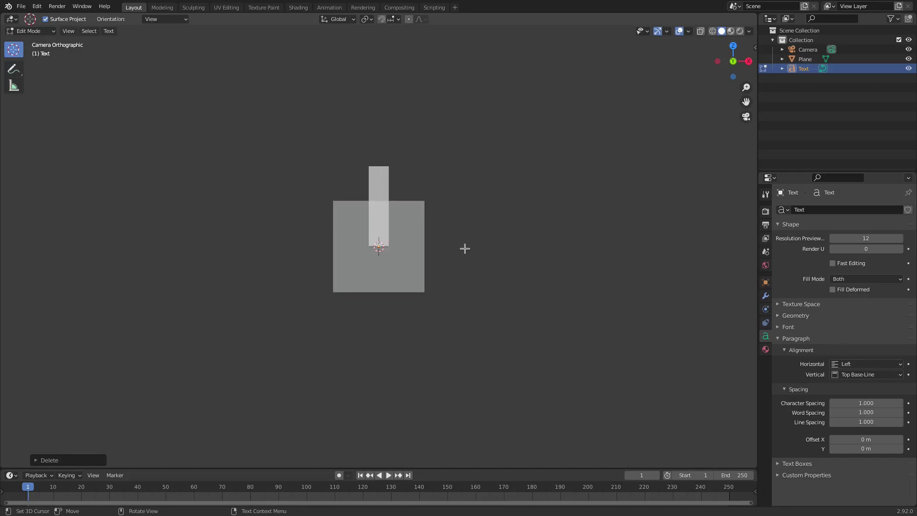
text(lll)
key(Tab)
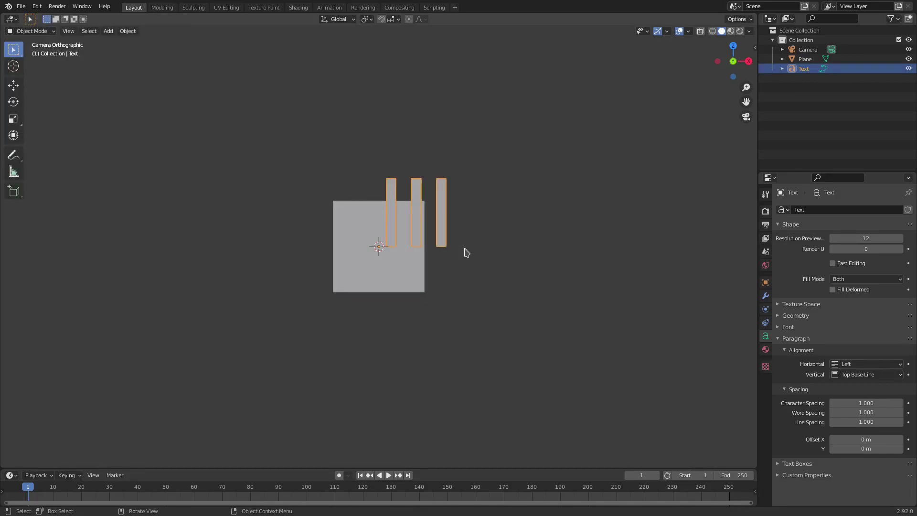
Step: Create a new material for the text object and set its base color to black
scroll(464, 251, up, 2)
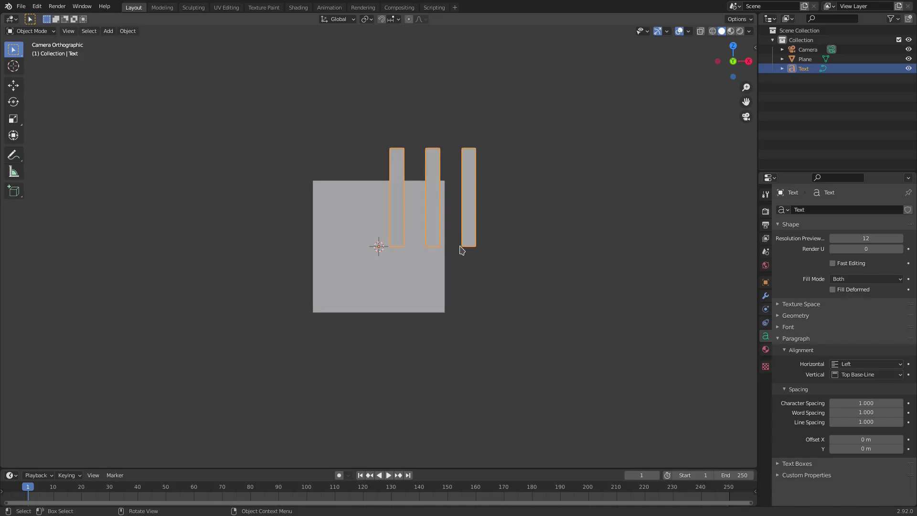
scroll(461, 250, up, 1)
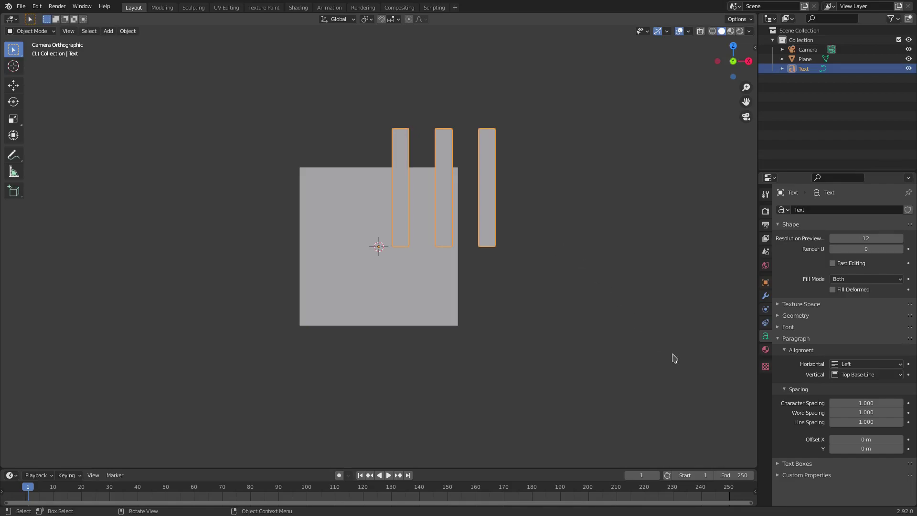
click(766, 349)
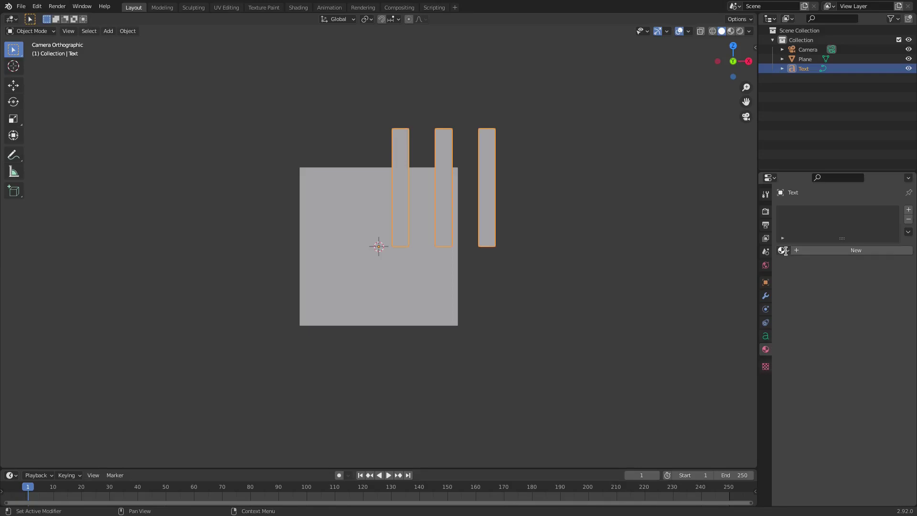
click(785, 251)
click(822, 251)
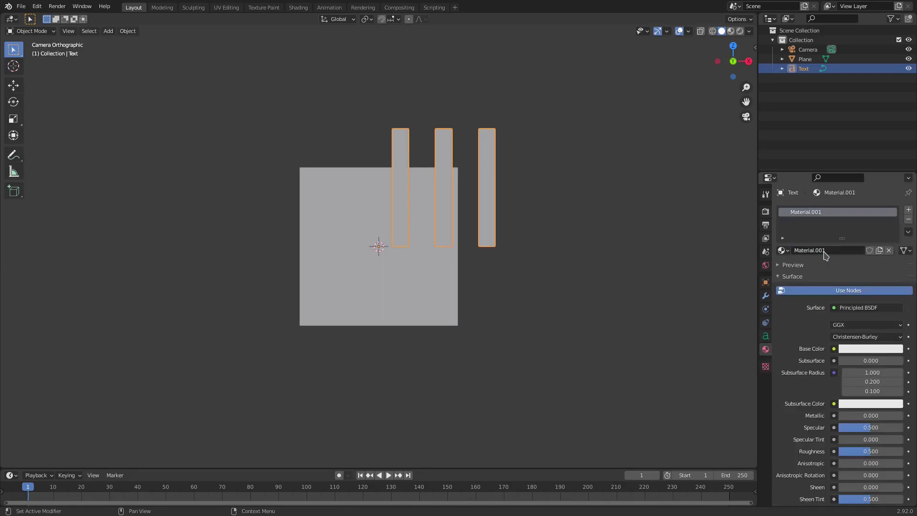
click(858, 352)
drag(897, 260, 896, 287)
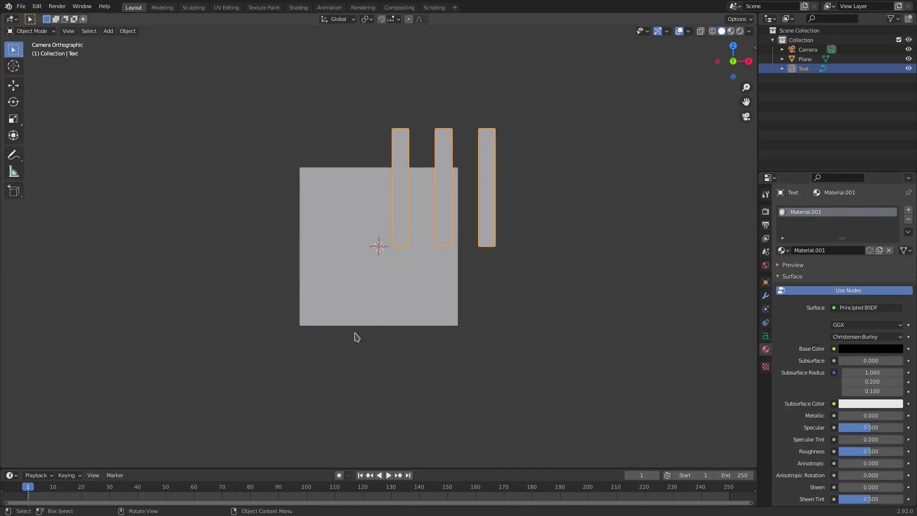
Step: Assign the existing material named Material to the plane and set its base color to a saturated red, hue 0.001 and saturation 0.994
click(352, 240)
click(782, 250)
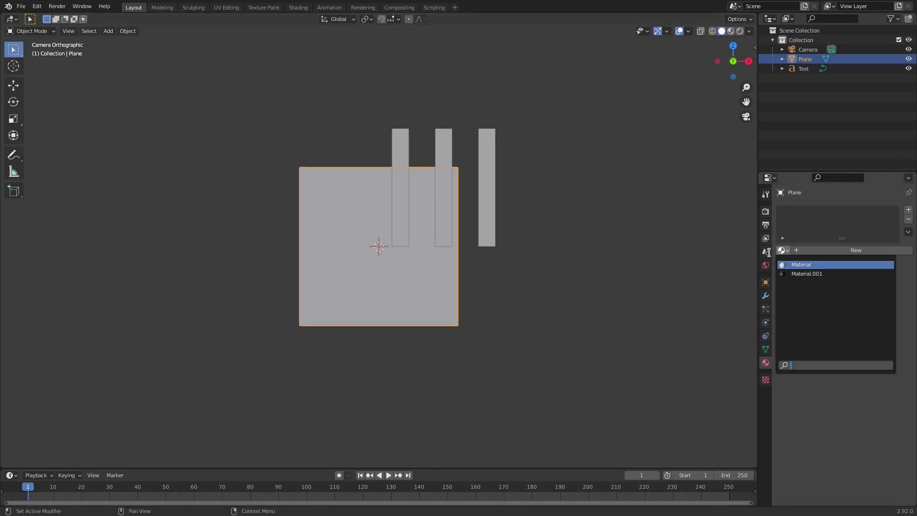
click(783, 250)
click(790, 267)
click(861, 351)
drag(853, 273, 852, 280)
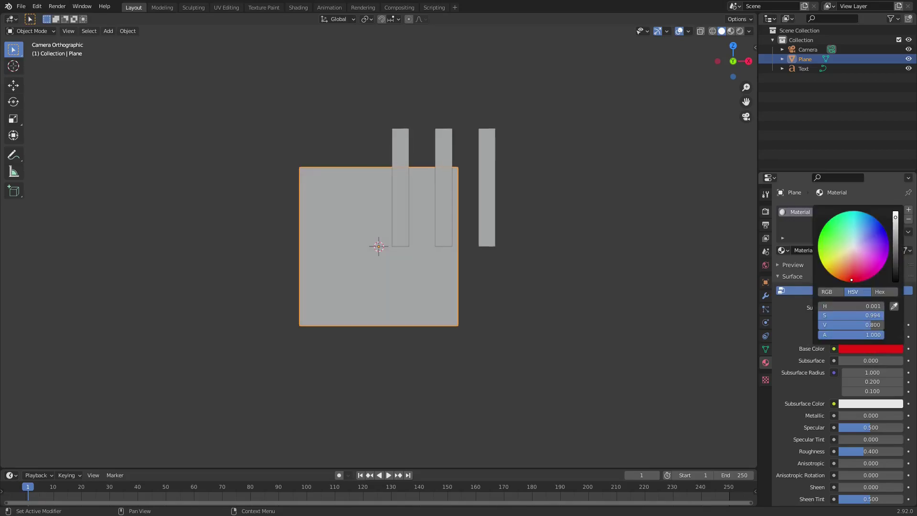
Step: Rename the plane's material to "blue" and the text object's material to "orange"
double_click(827, 248)
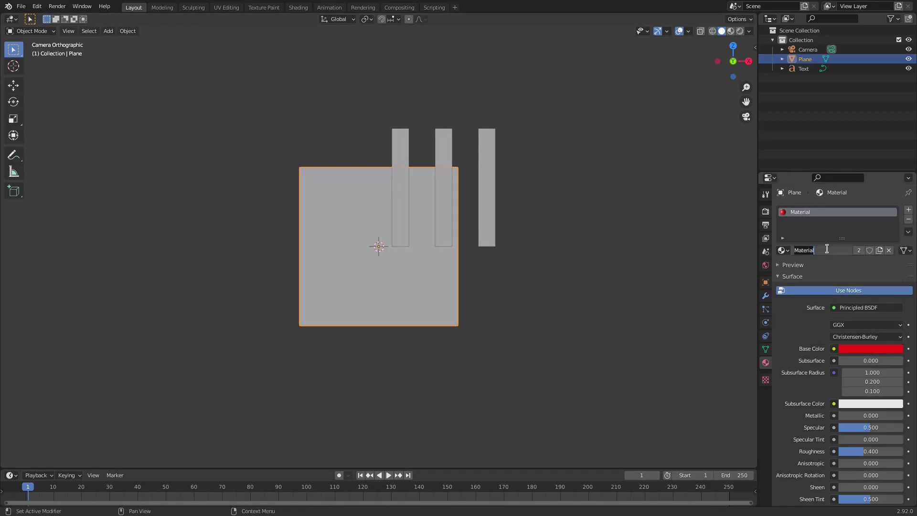
text(blue)
key(Return)
click(497, 195)
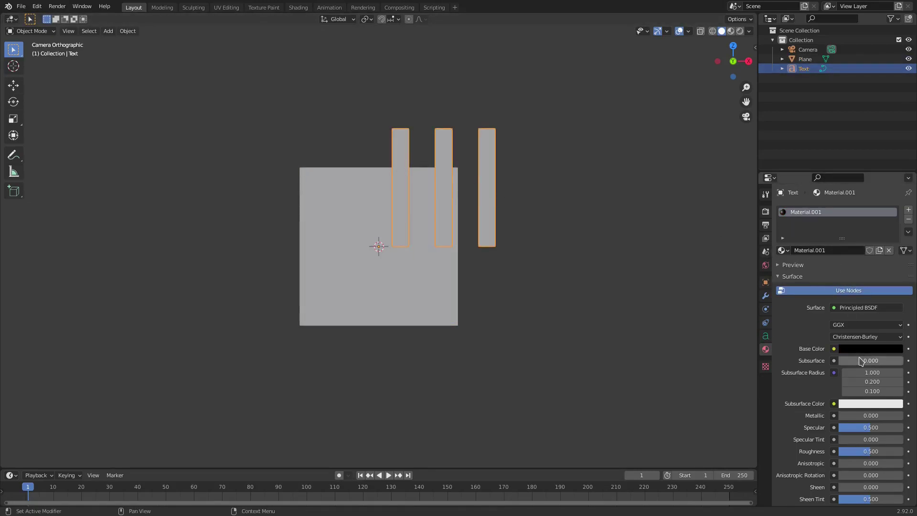
click(870, 349)
double_click(831, 250)
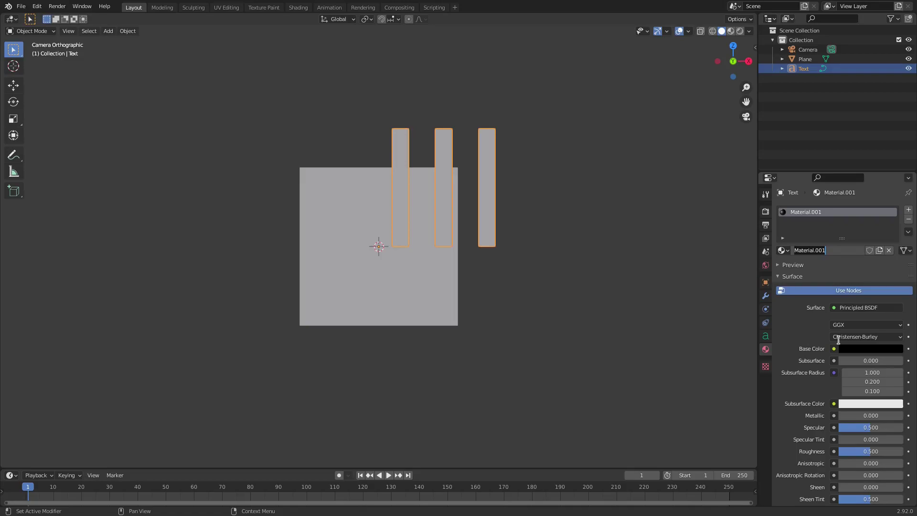
text(orange)
key(Return)
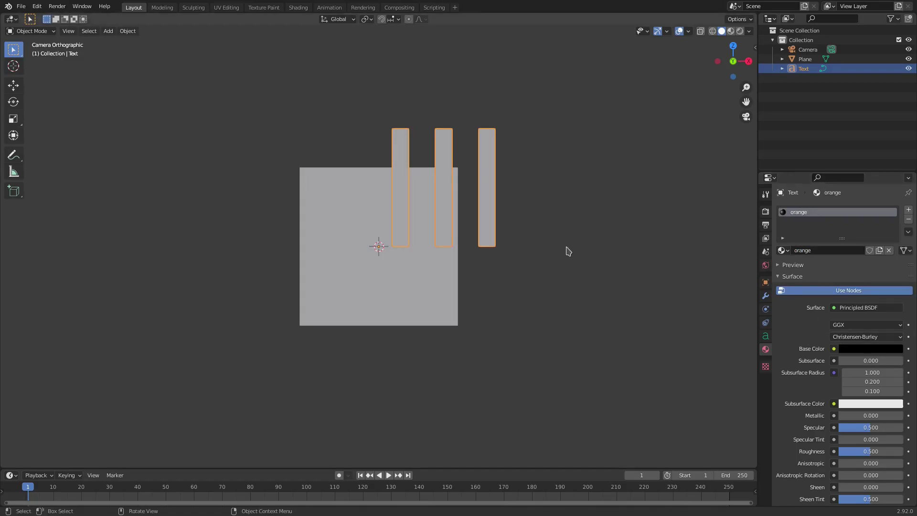
Step: Set the text object's horizontal paragraph alignment to Center
click(765, 336)
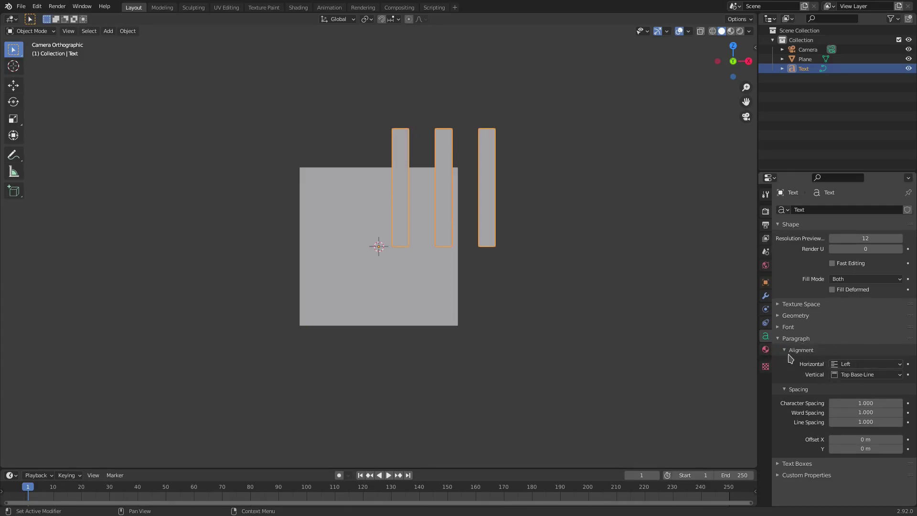
click(848, 365)
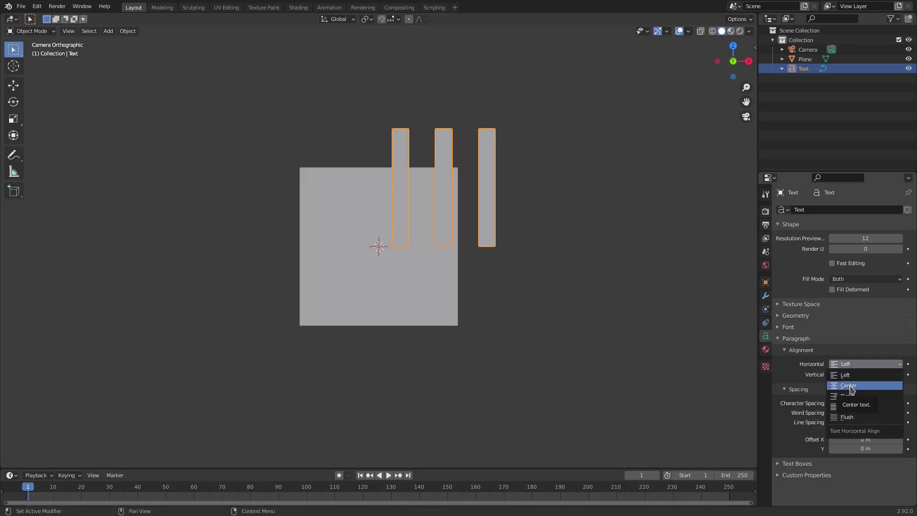
click(850, 386)
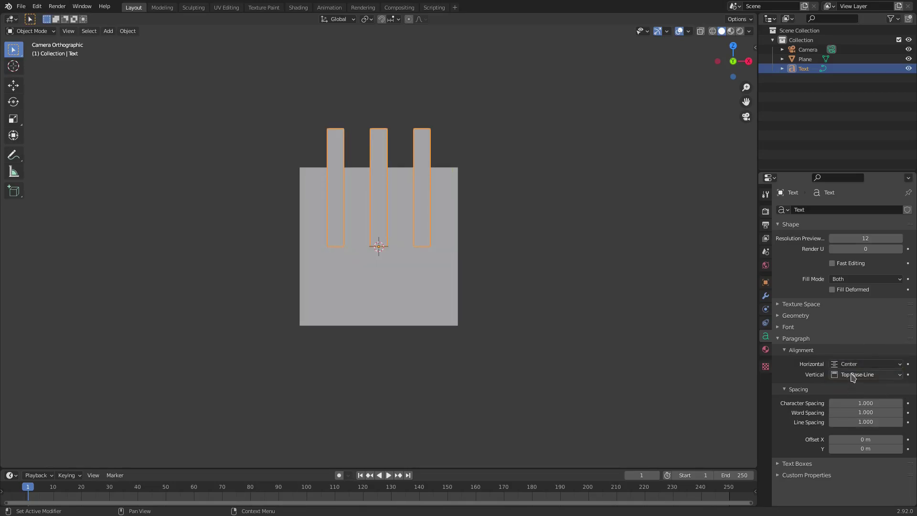
Step: Set the text's Y offset to -0.342 m and scale the text down to sit within the plane
click(832, 448)
click(832, 449)
click(832, 449)
click(832, 448)
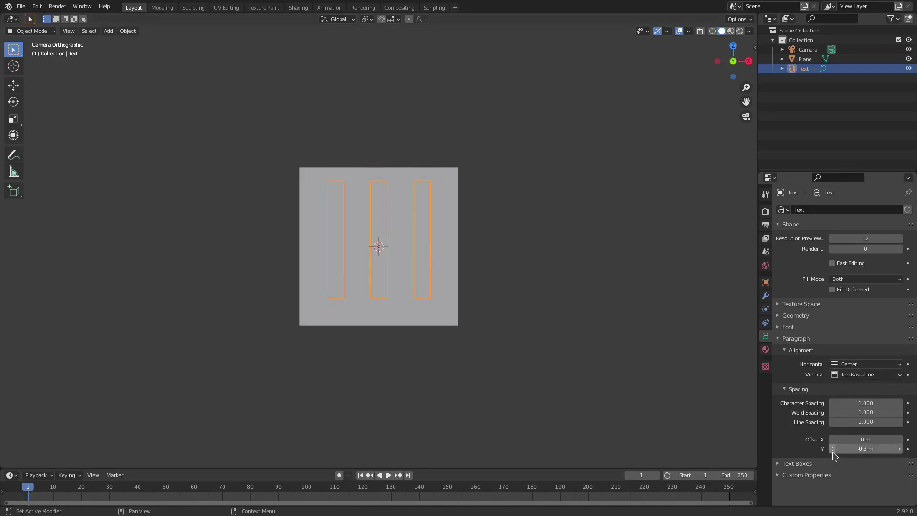
click(901, 293)
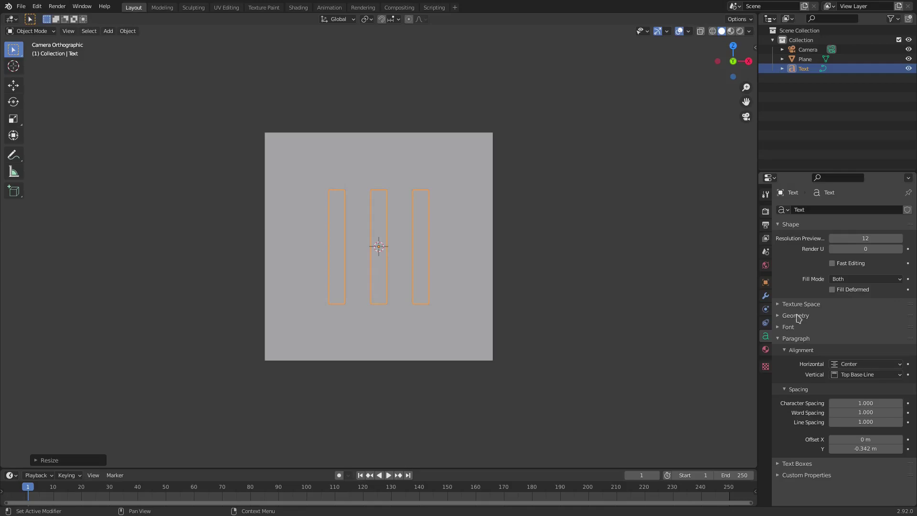
Step: Thicken the text strokes by setting the text's geometry offset to 0.05 m
click(794, 314)
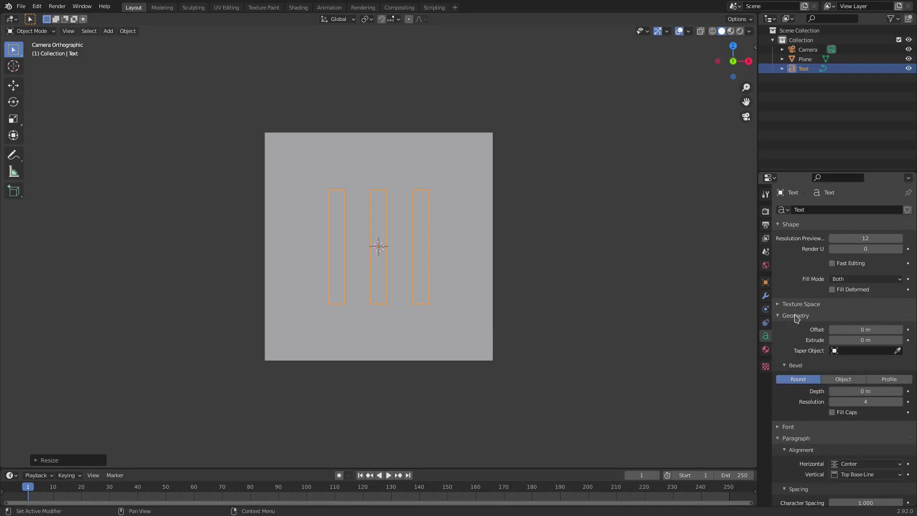
mouse_move(863, 330)
mouse_down()
mouse_move(883, 331)
mouse_move(875, 330)
mouse_up()
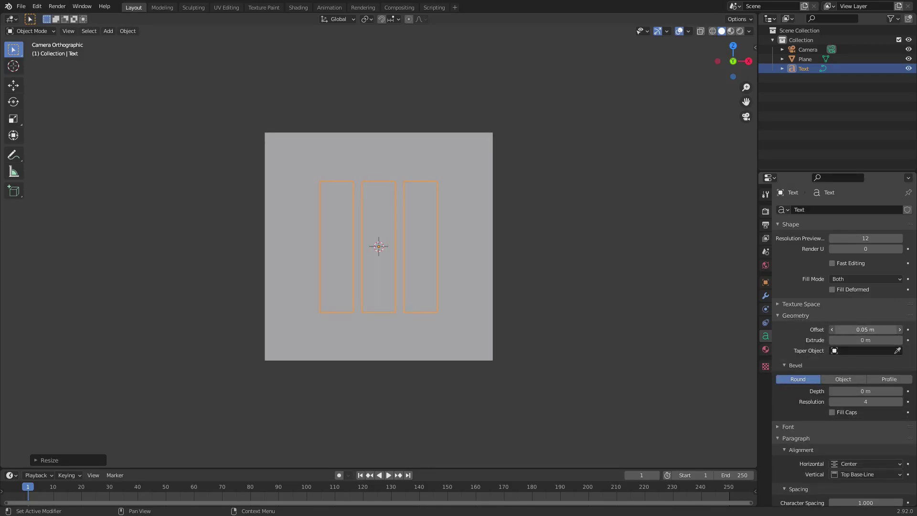
drag(865, 330, 869, 329)
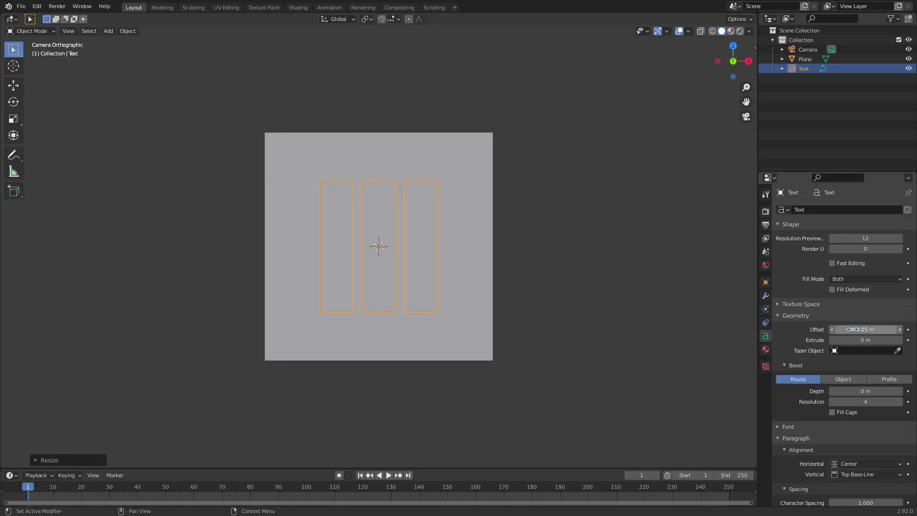
Step: Switch the viewport to Material Preview shading to show the plane and text in their material colors
click(535, 336)
scroll(453, 338, down, 5)
scroll(447, 337, up, 4)
click(428, 299)
scroll(427, 299, down, 5)
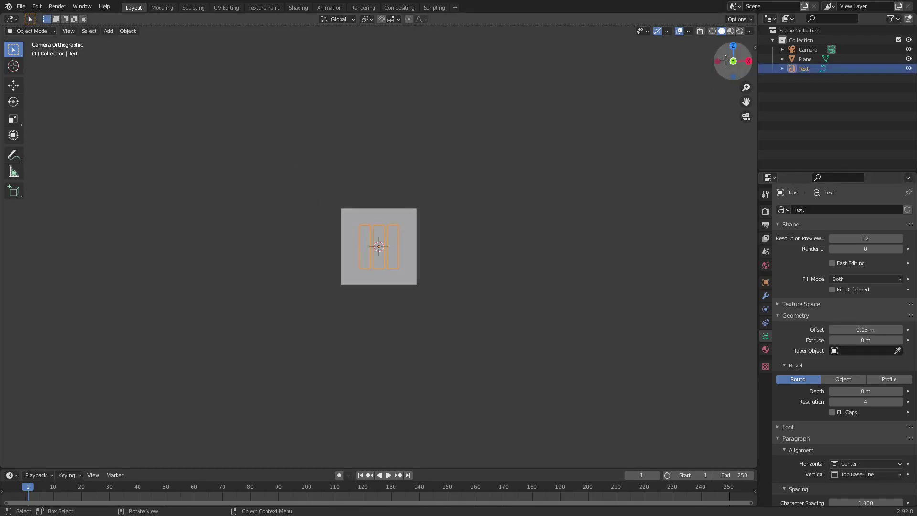
click(731, 31)
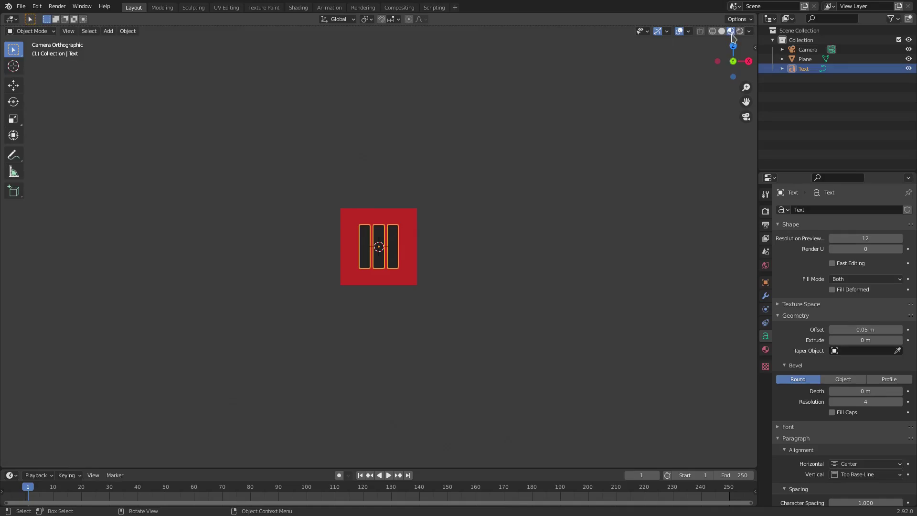
scroll(366, 260, up, 5)
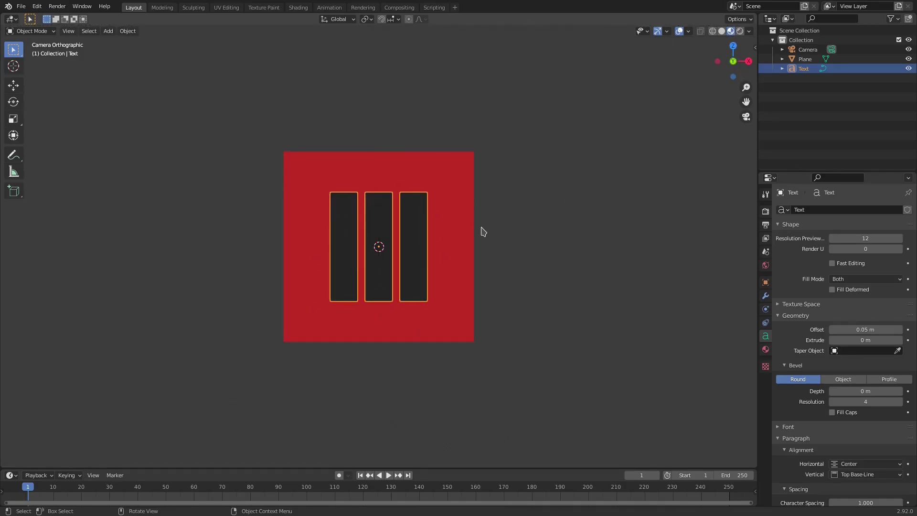
Step: Copy the hex value of the base color from the plane's blue material
click(465, 311)
click(765, 363)
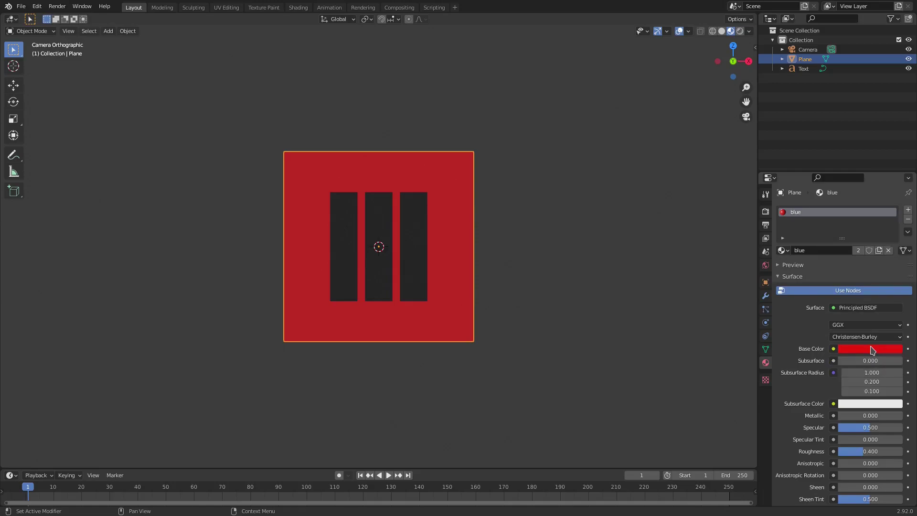
click(873, 349)
click(886, 293)
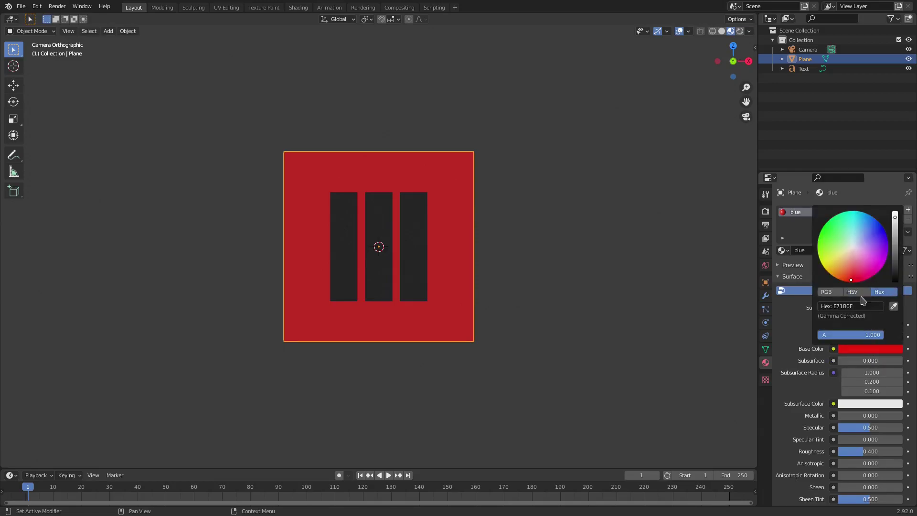
click(863, 306)
key(ctrl+c)
click(791, 336)
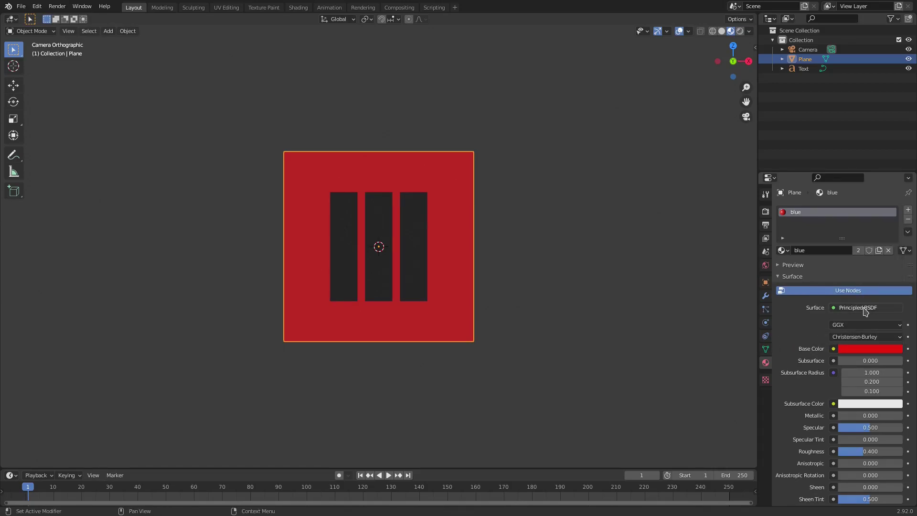
Step: Change the plane's surface shader to Emission and paste the copied hex color E71B0F into it
click(865, 309)
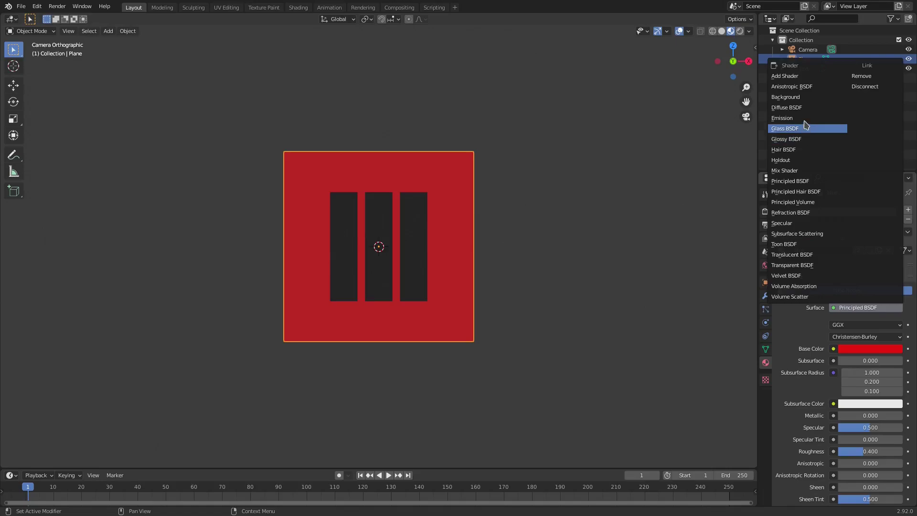
click(805, 125)
click(866, 324)
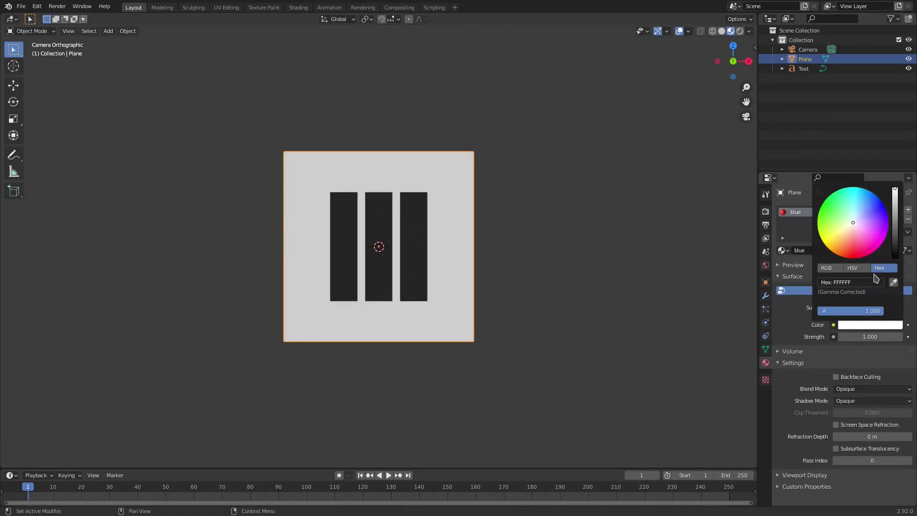
click(863, 282)
key(ctrl+v)
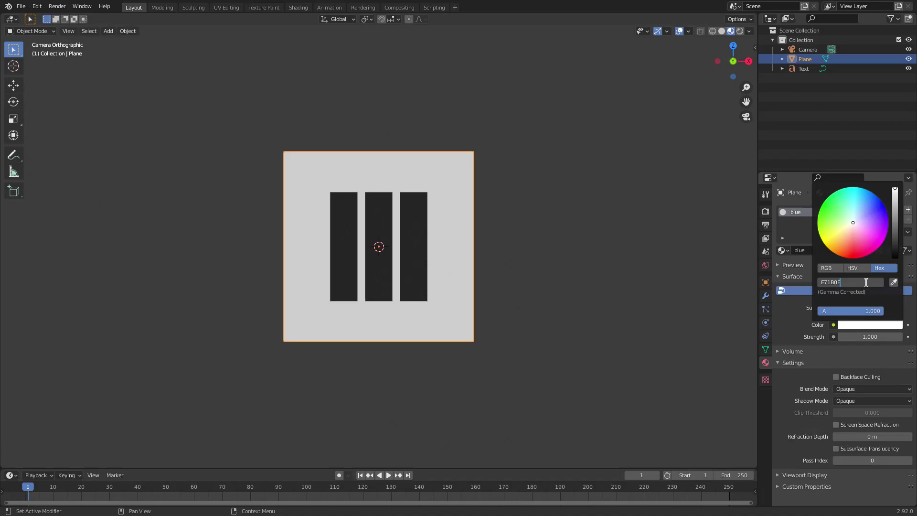
key(Return)
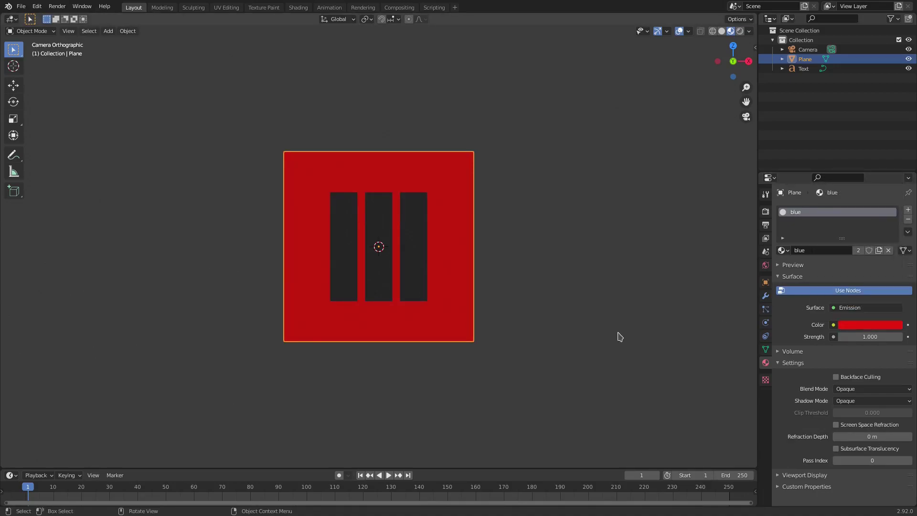
Step: Change the text's surface shader to Emission, set its color to black, and deselect everything
click(413, 248)
click(869, 309)
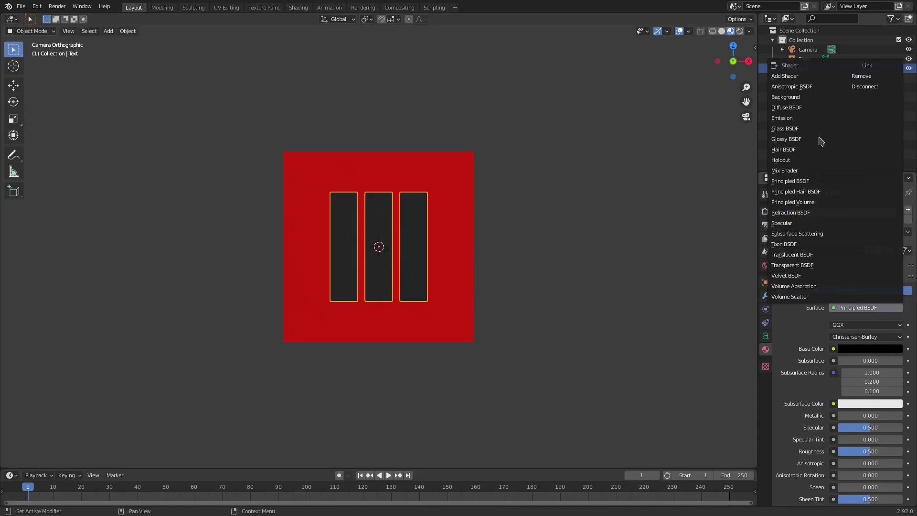
click(788, 117)
click(874, 326)
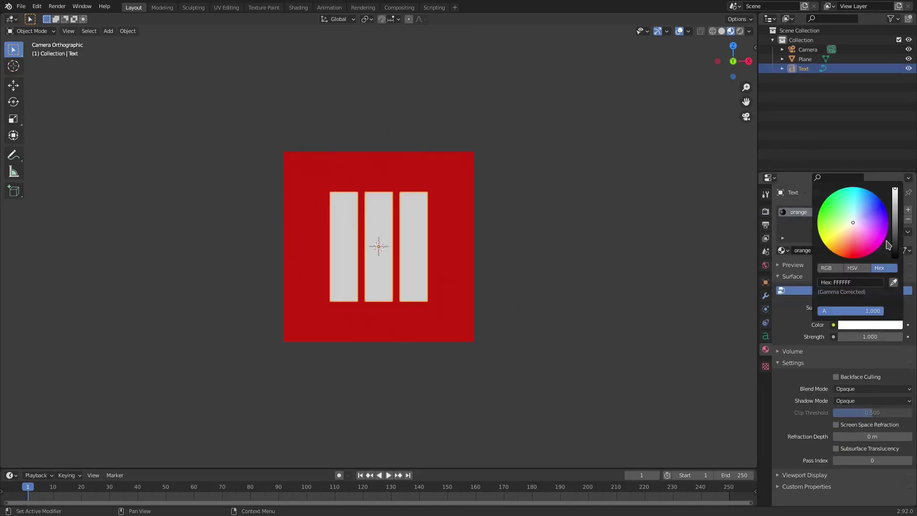
drag(893, 233, 894, 260)
click(427, 314)
click(529, 325)
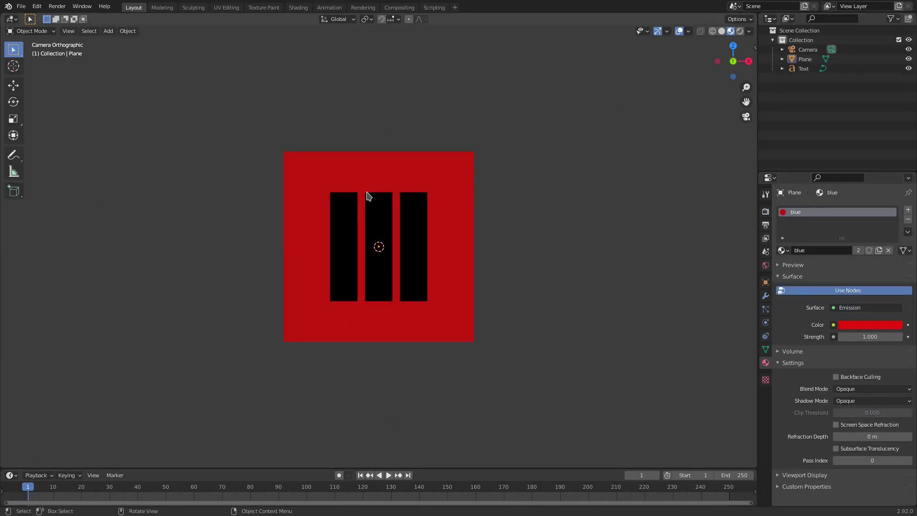
Step: Set the world background color to black
scroll(413, 257, down, 4)
scroll(395, 255, down, 5)
scroll(399, 246, up, 5)
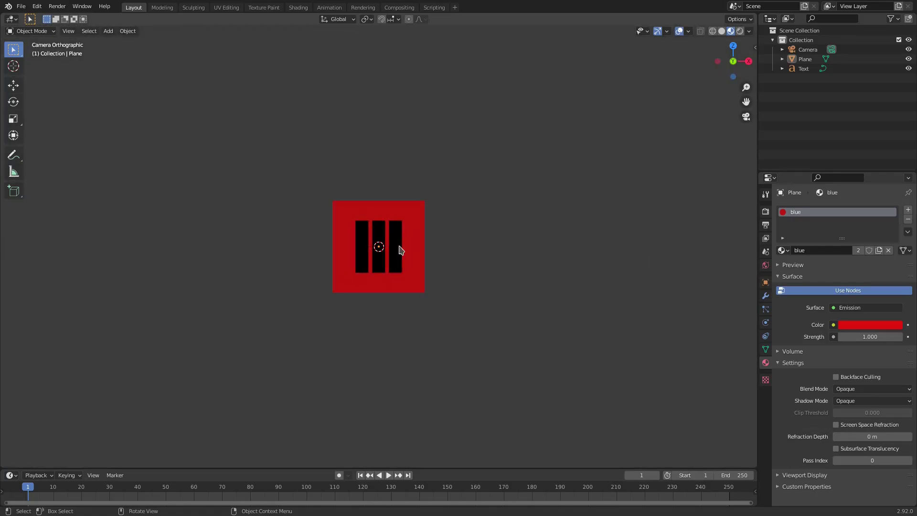
scroll(400, 248, up, 4)
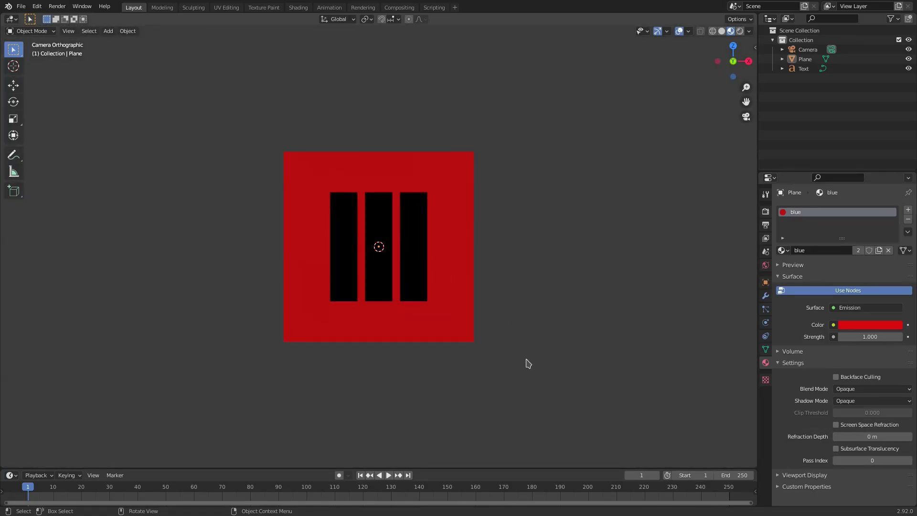
click(765, 265)
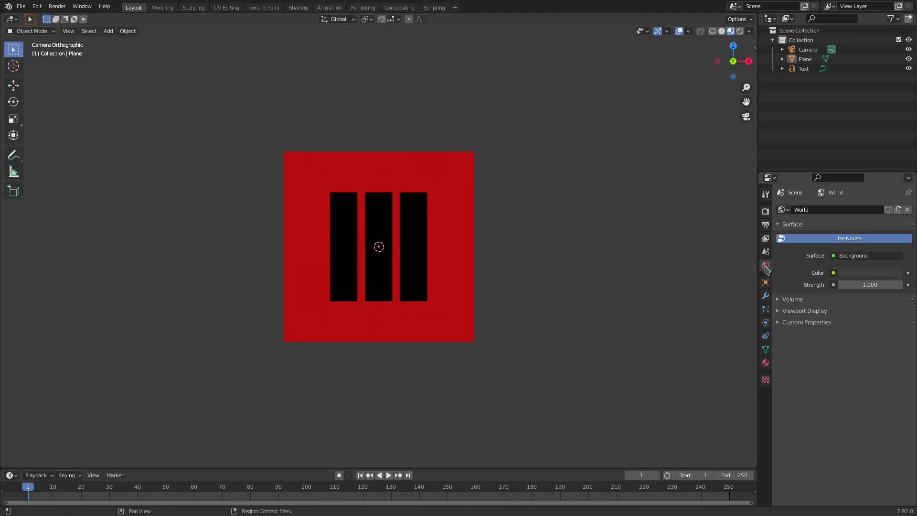
click(865, 273)
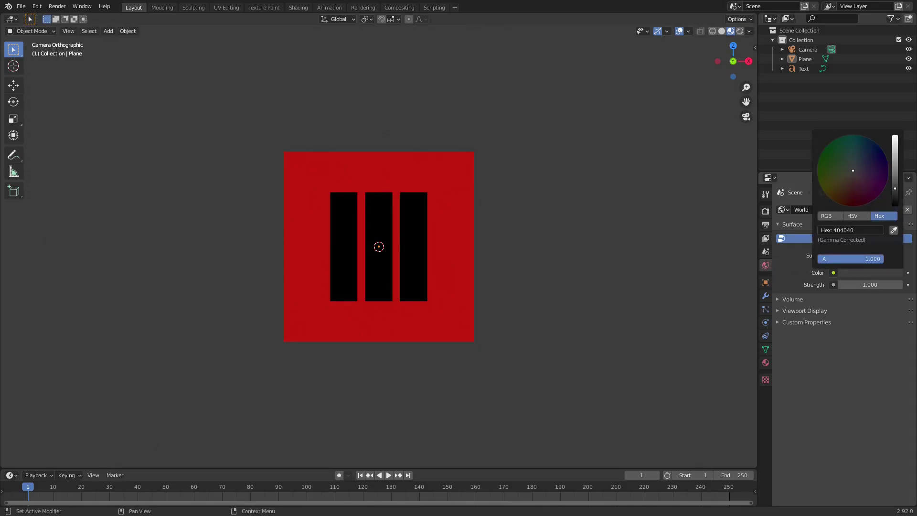
drag(894, 188, 894, 206)
Step: Switch the viewport to Rendered shading and hide the viewport overlays
click(740, 34)
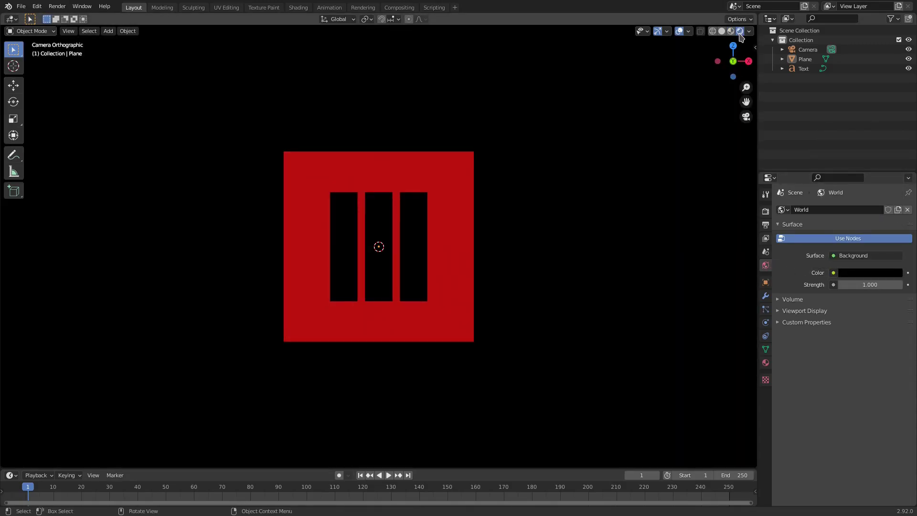
scroll(529, 298, down, 6)
click(393, 399)
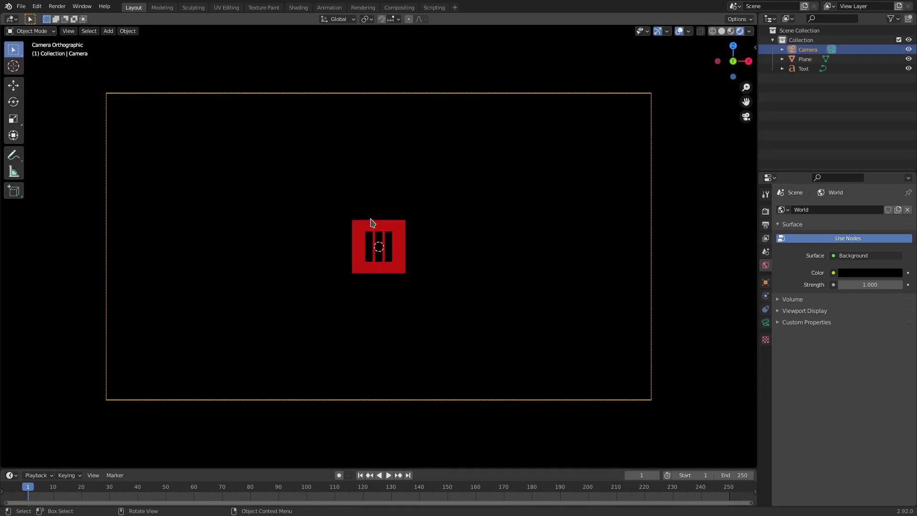
click(678, 31)
scroll(375, 274, down, 8)
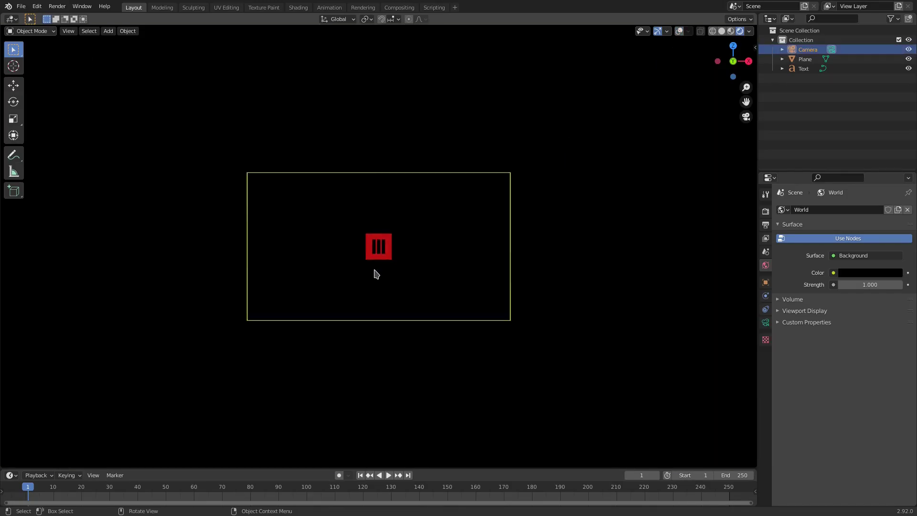
Step: Set the color management view transform to Standard in the render settings
scroll(376, 269, up, 5)
click(383, 266)
scroll(377, 253, up, 4)
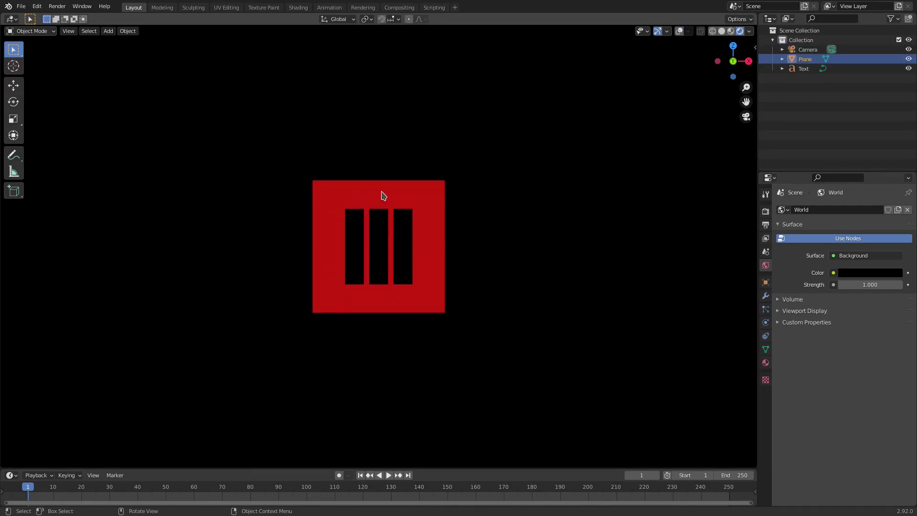
scroll(380, 235, up, 3)
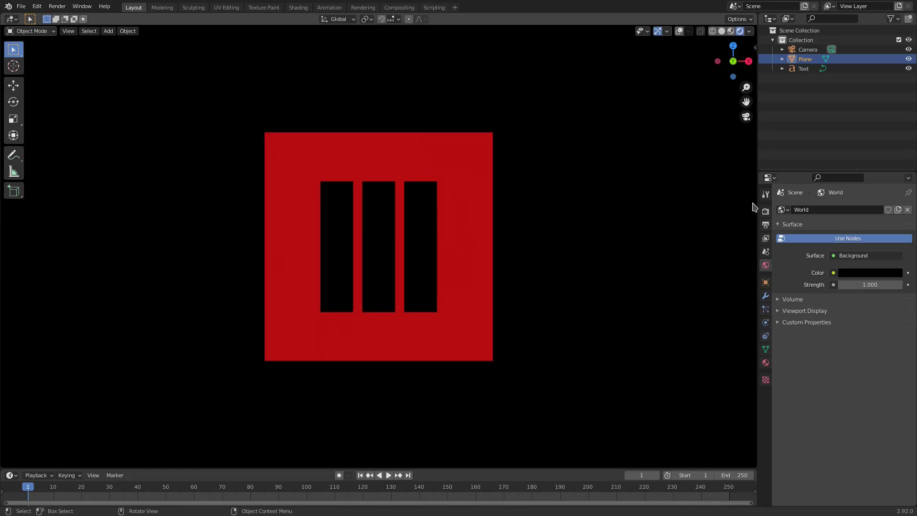
click(765, 211)
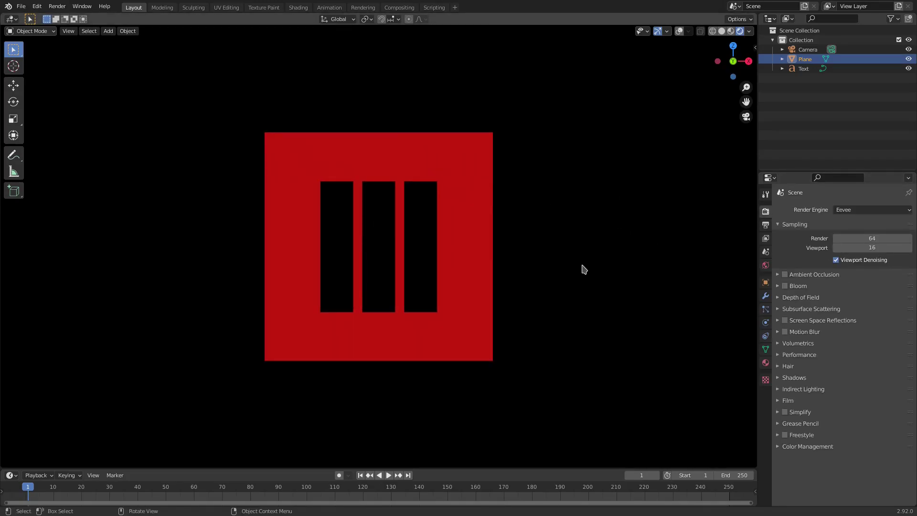
click(791, 447)
scroll(791, 450, down, 2)
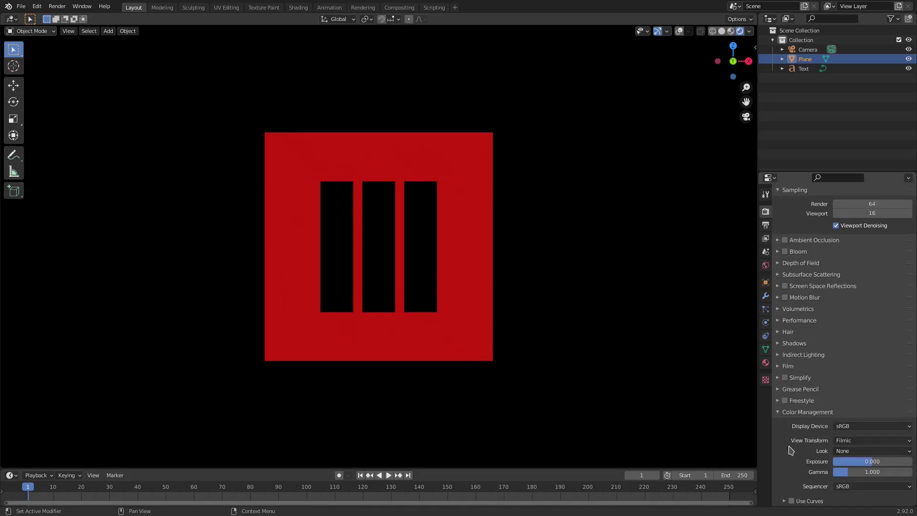
click(869, 440)
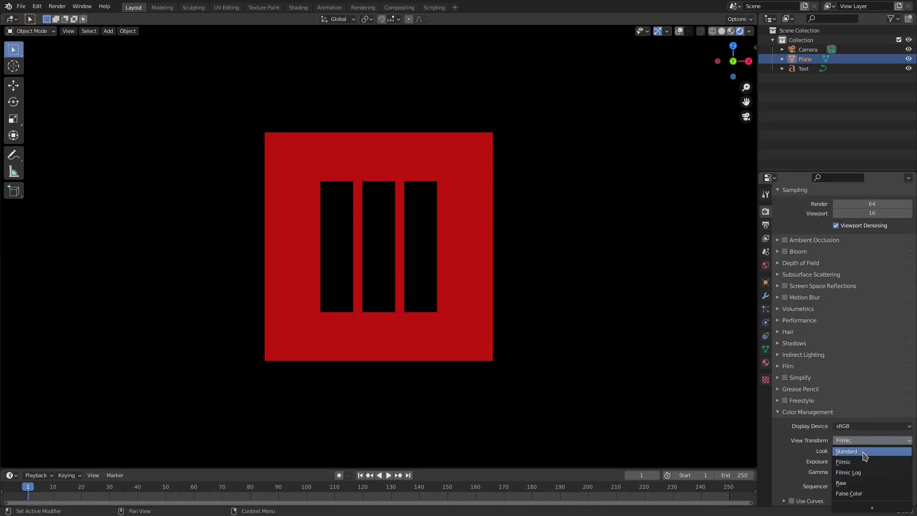
click(855, 451)
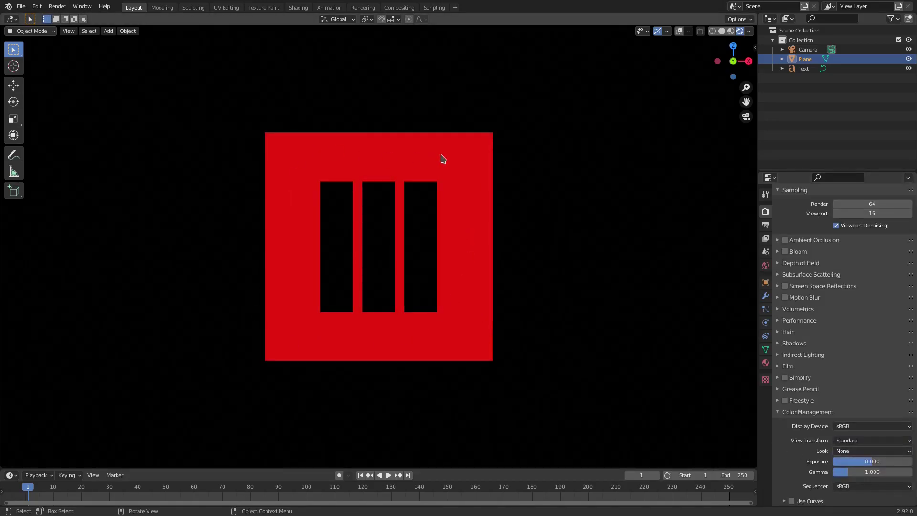
Step: Shift the plane's Emission color to a slightly pinker red
click(765, 362)
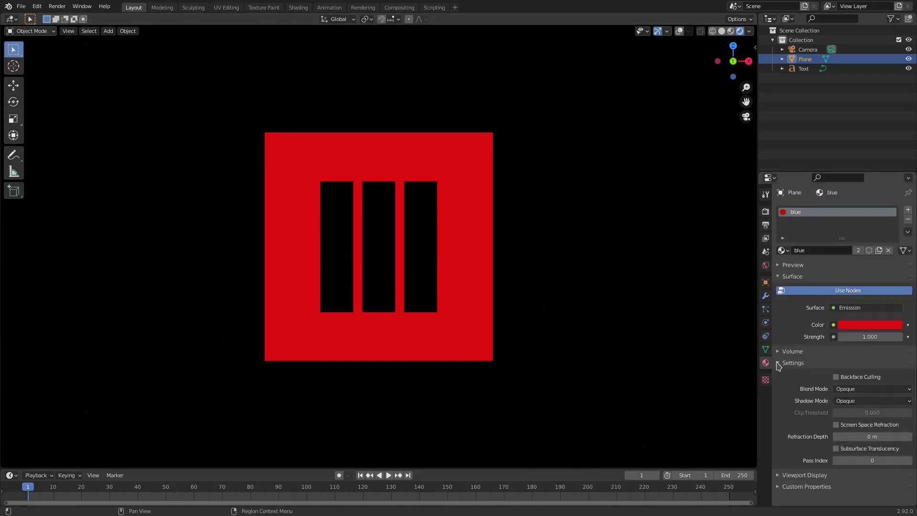
click(859, 328)
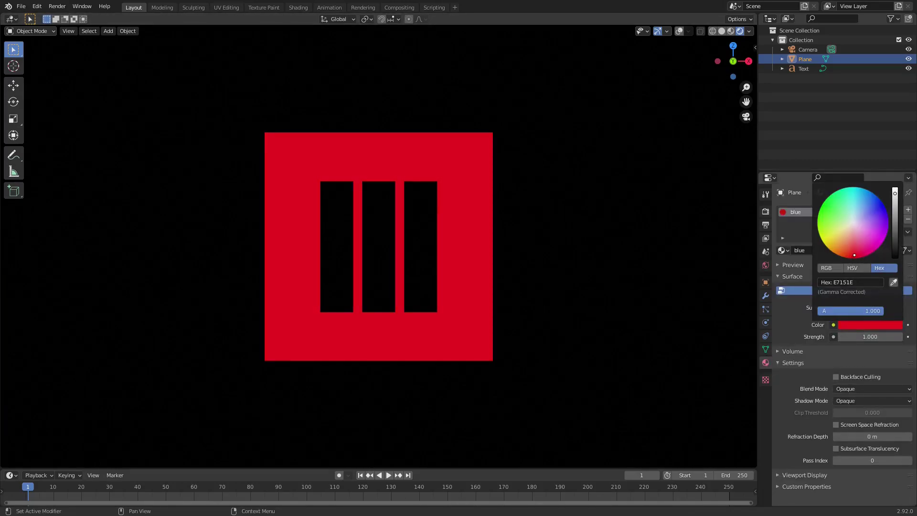
scroll(537, 331, down, 10)
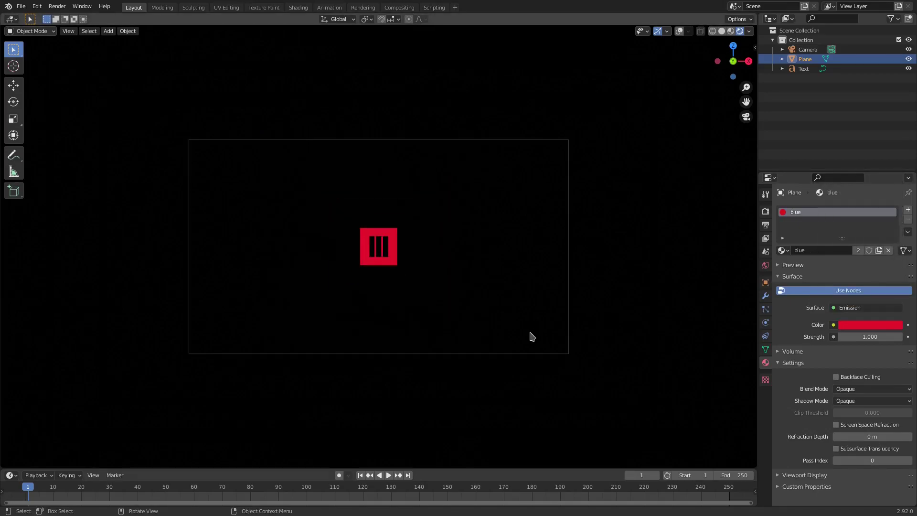
scroll(410, 330, up, 3)
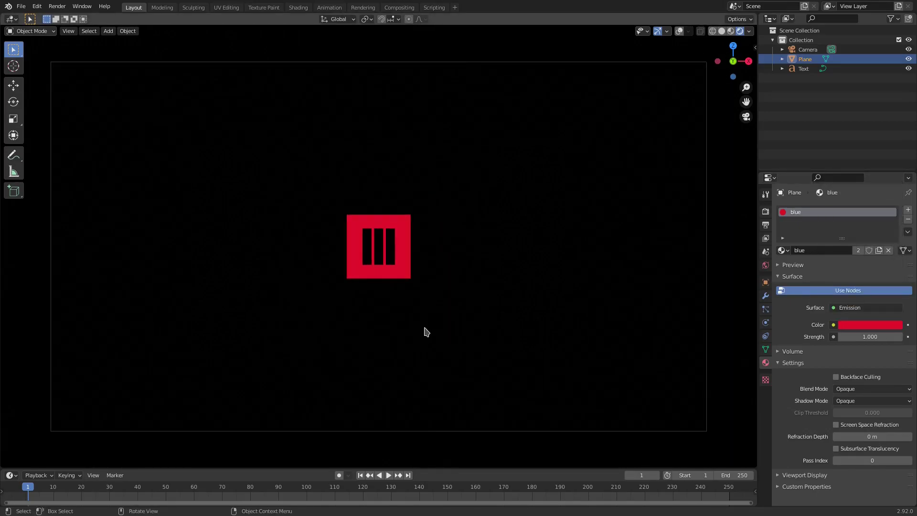
scroll(426, 331, down, 4)
scroll(425, 332, up, 4)
Step: Enlarge the timeline area and set the animation's start frame to 0
click(392, 245)
scroll(405, 330, up, 1)
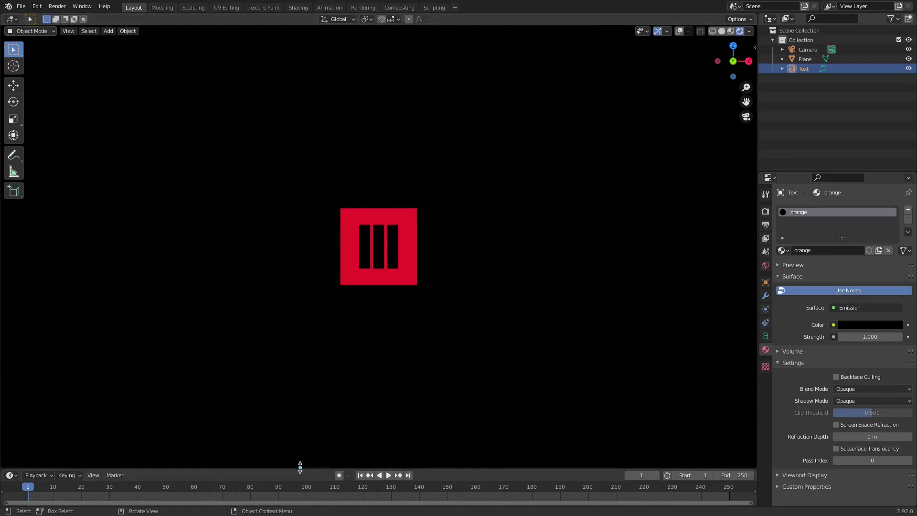
drag(303, 467, 307, 438)
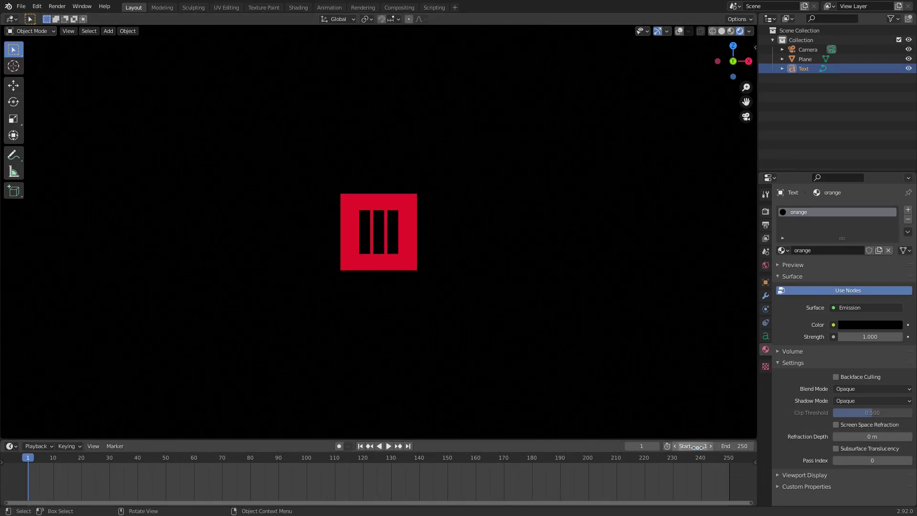
drag(698, 447, 692, 447)
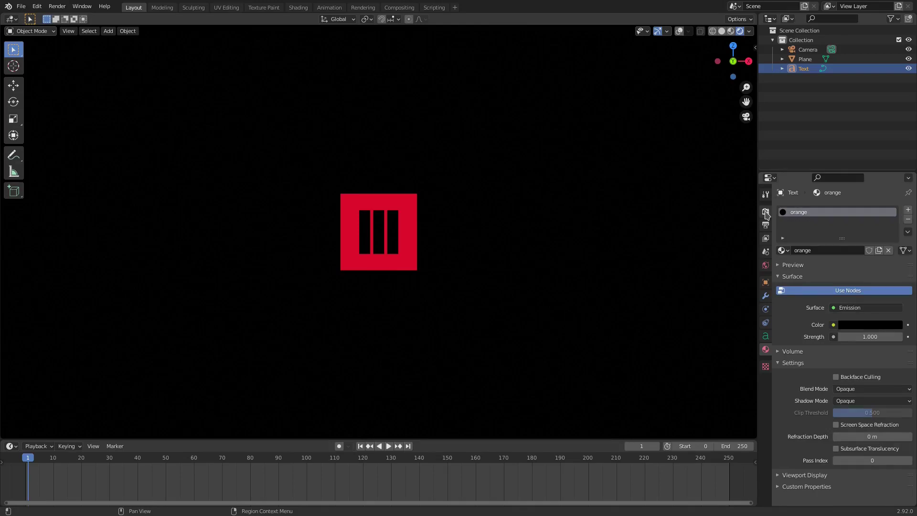
Step: Set the output frame rate to 60 fps
click(766, 212)
scroll(810, 272, down, 2)
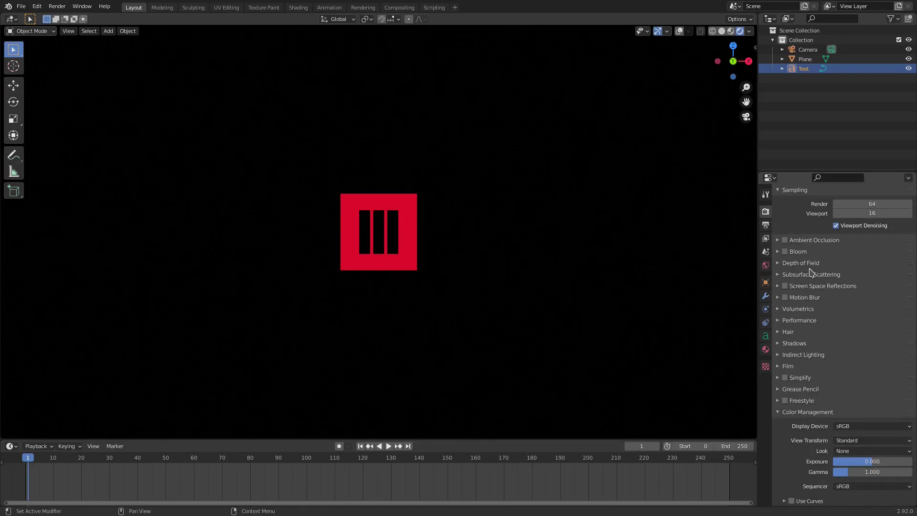
click(766, 225)
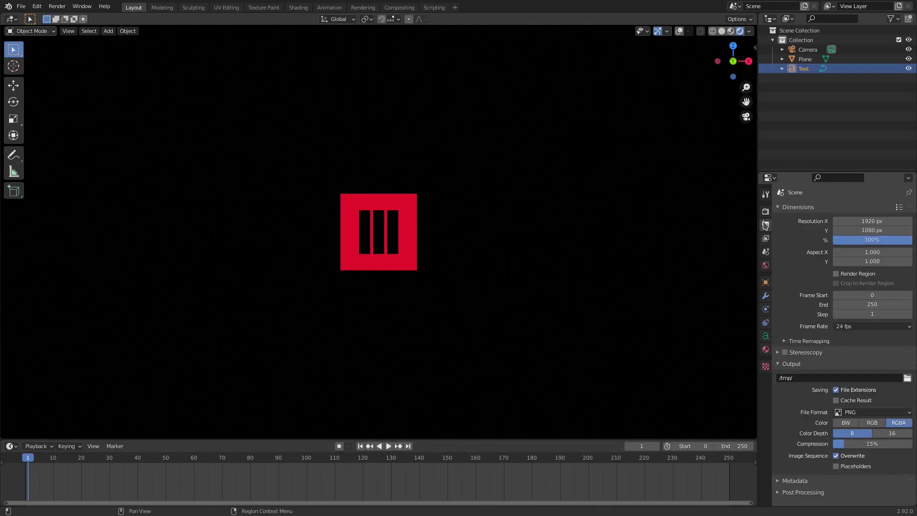
click(859, 326)
click(864, 405)
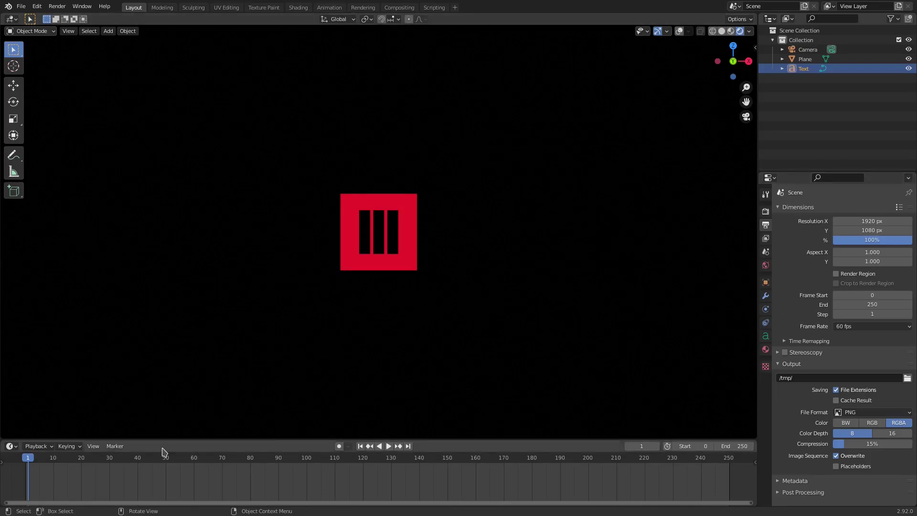
key(space)
click(25, 461)
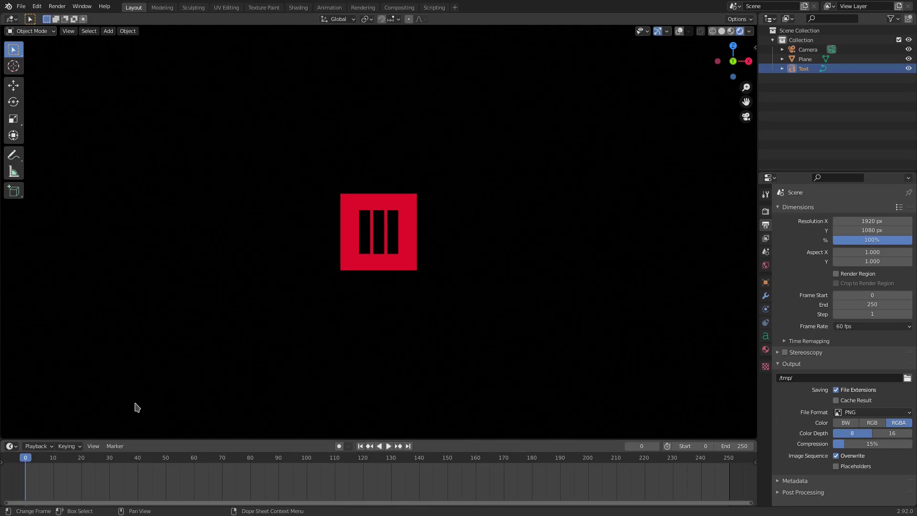
click(379, 248)
key(i)
click(385, 245)
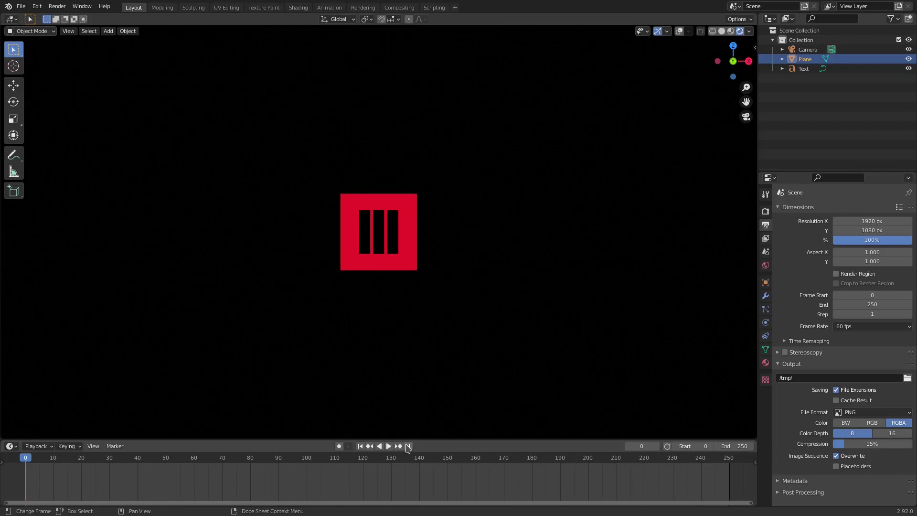
click(386, 446)
click(376, 447)
Step: Move the playhead to frame 10 and select the text
click(53, 460)
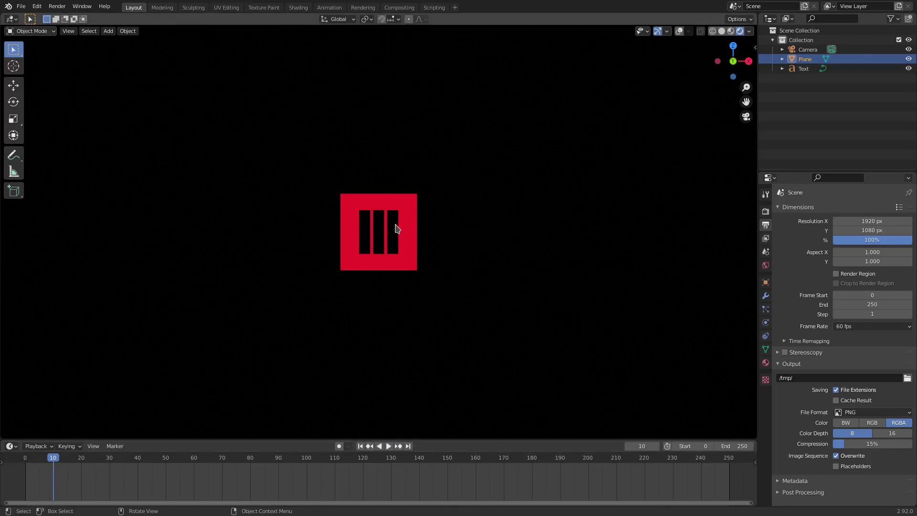
key(i)
click(396, 228)
click(390, 233)
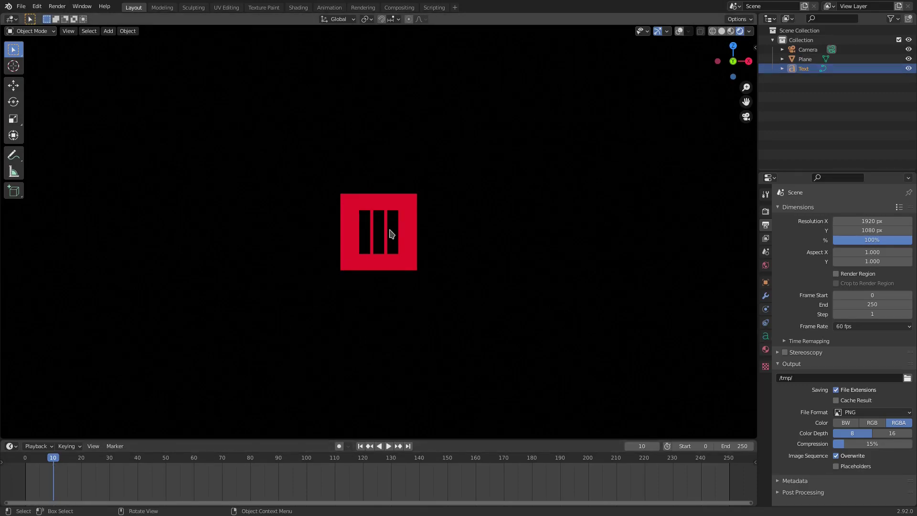
Step: Show the viewport overlays with the 3D cursor and origins turned off, and hide the viewport gizmos
click(679, 31)
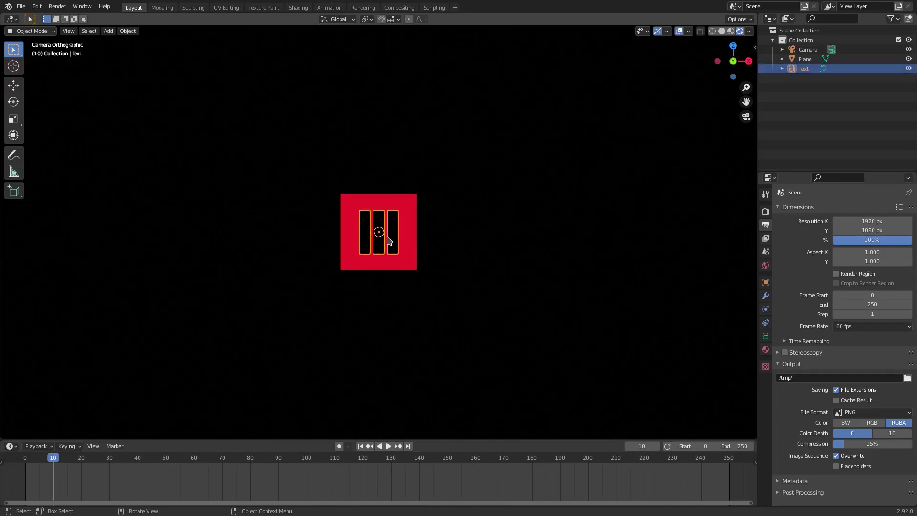
click(658, 33)
click(693, 34)
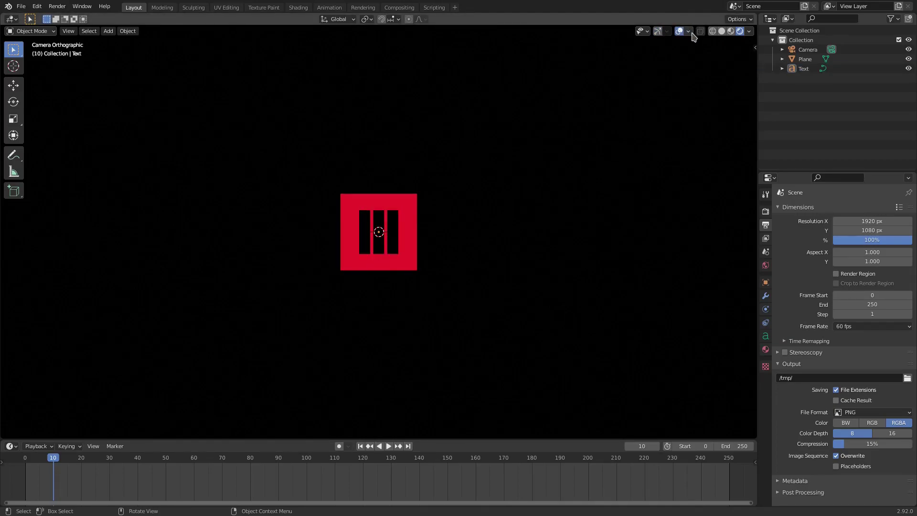
click(401, 236)
click(688, 32)
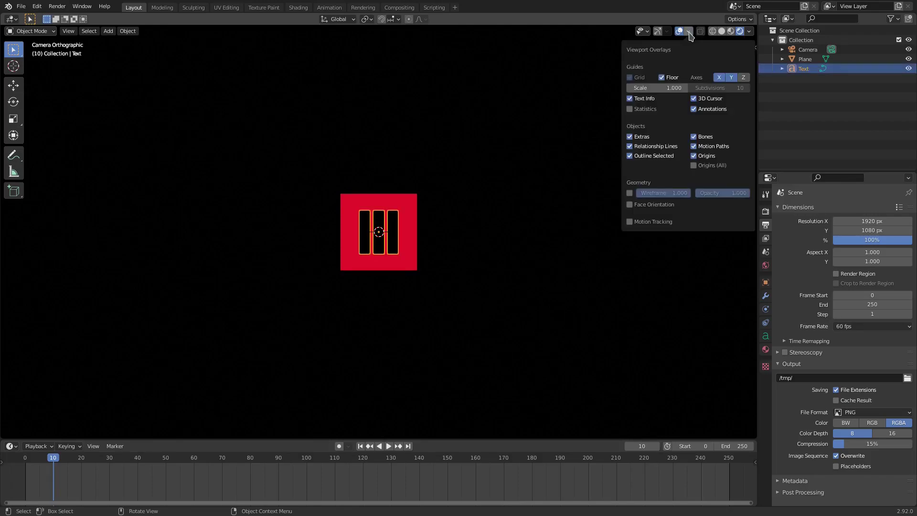
click(693, 99)
click(689, 33)
click(699, 158)
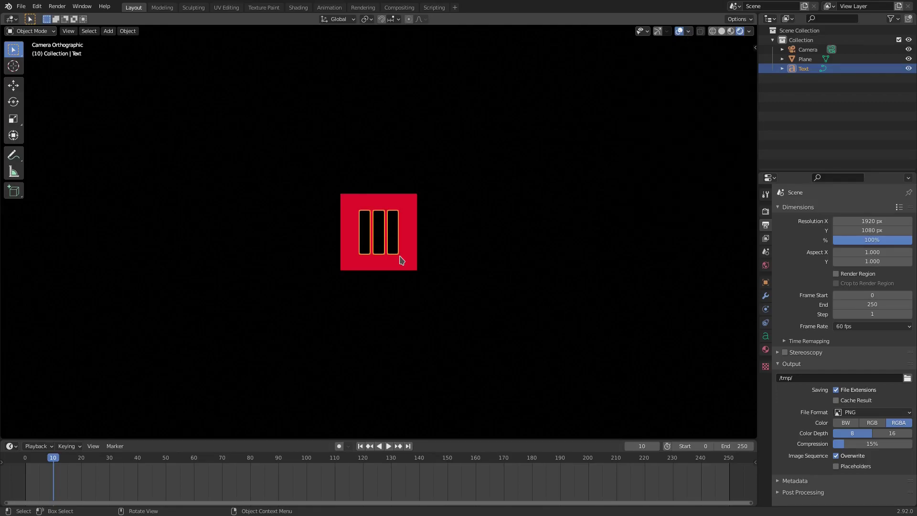
Step: Keyframe the text's location at frame 10, and again at frame 0 after moving it about 0.78 m down along Z
key(i)
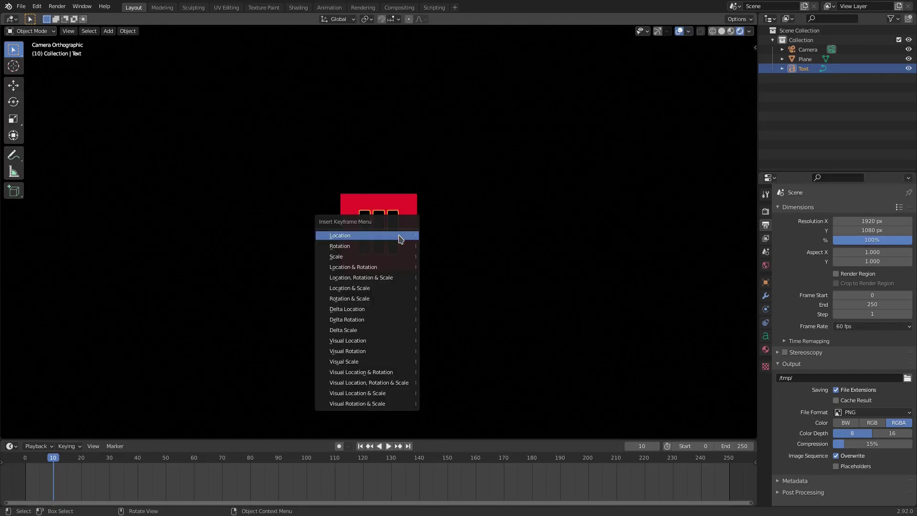
click(400, 239)
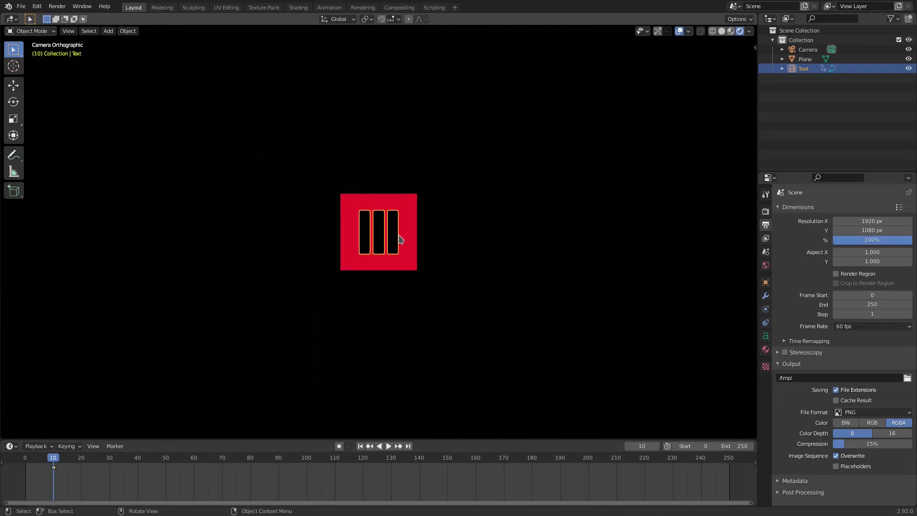
click(360, 446)
key(g)
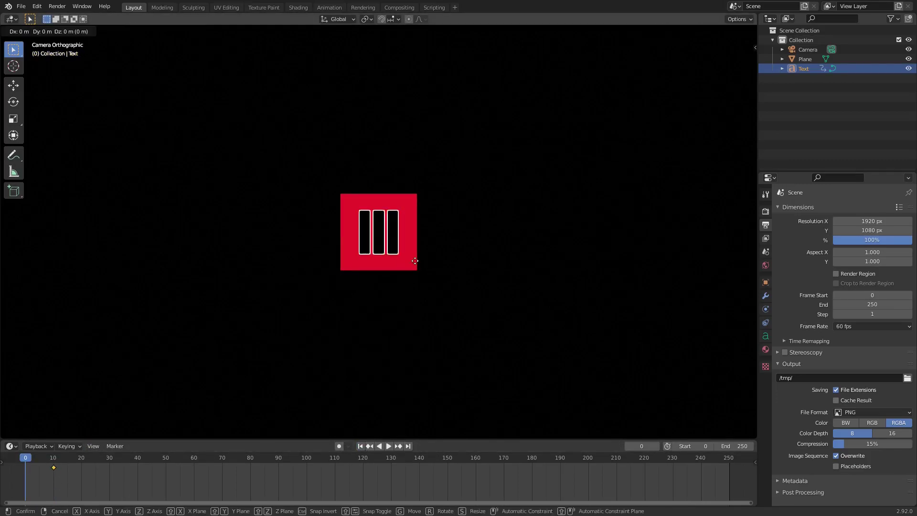
key(z)
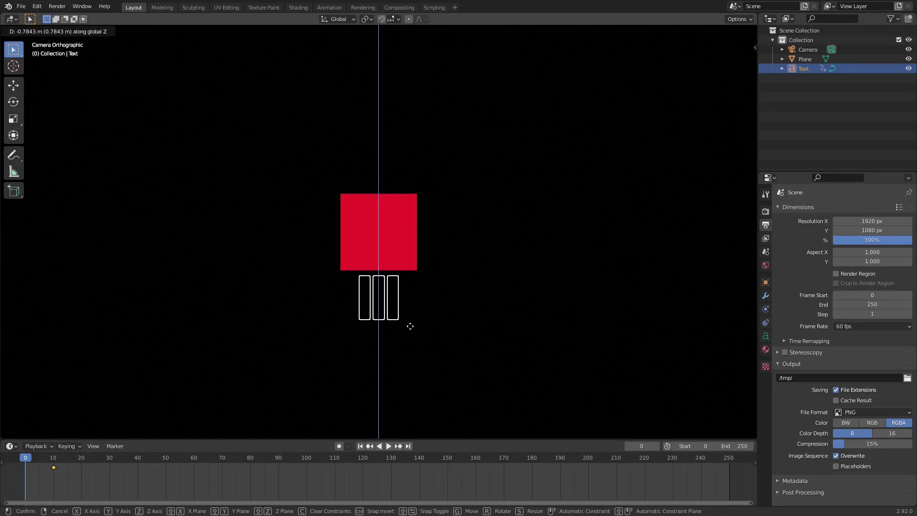
click(411, 326)
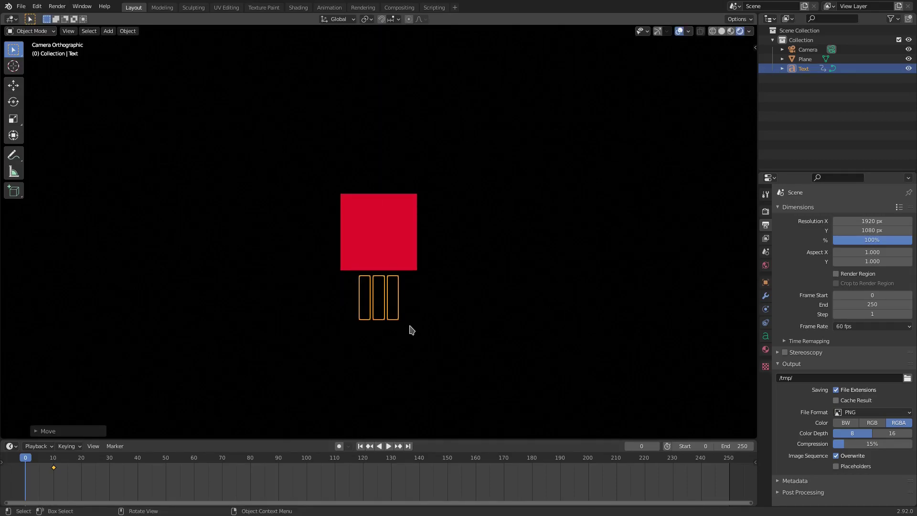
key(i)
click(462, 223)
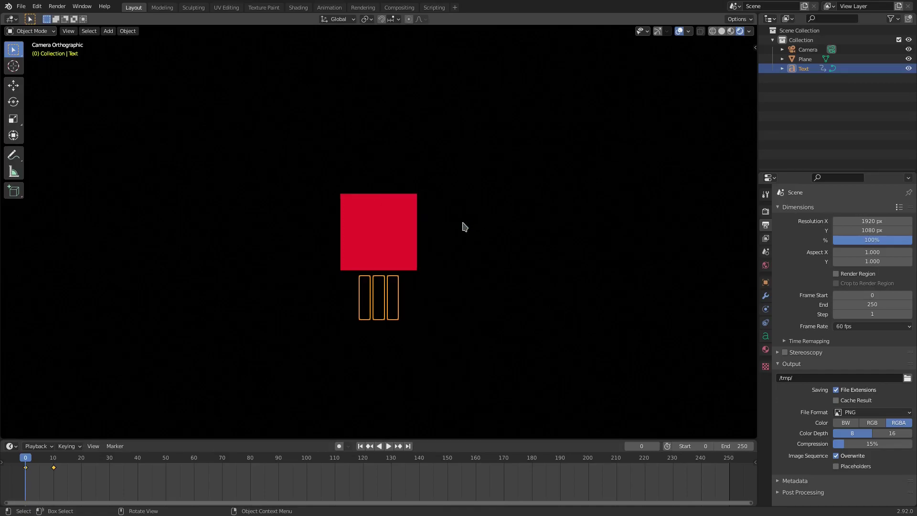
Step: Deselect everything and play the text's rising animation from the start frame to check it
click(433, 302)
scroll(389, 302, down, 2)
scroll(390, 306, up, 2)
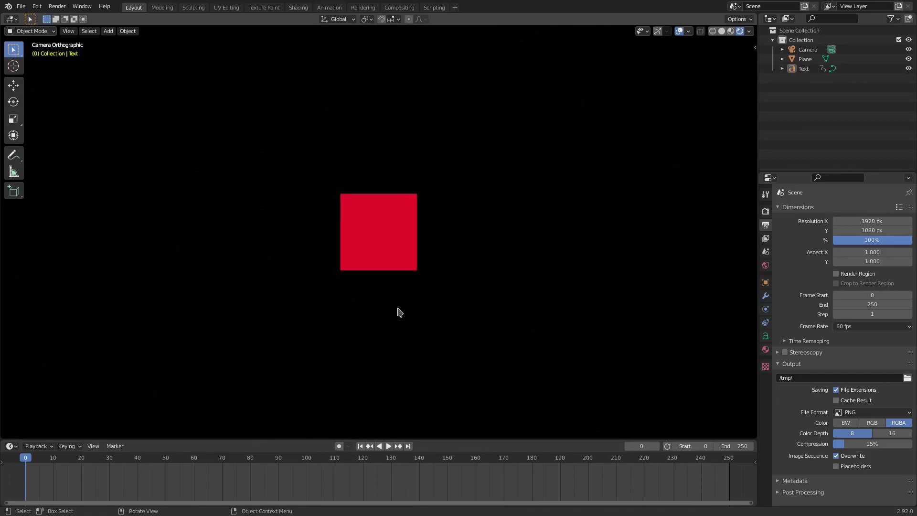
click(389, 446)
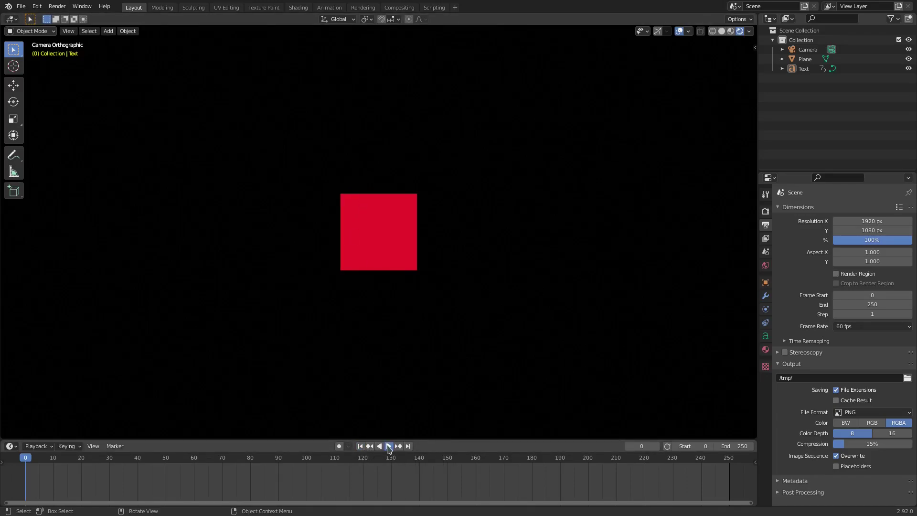
click(360, 446)
click(384, 447)
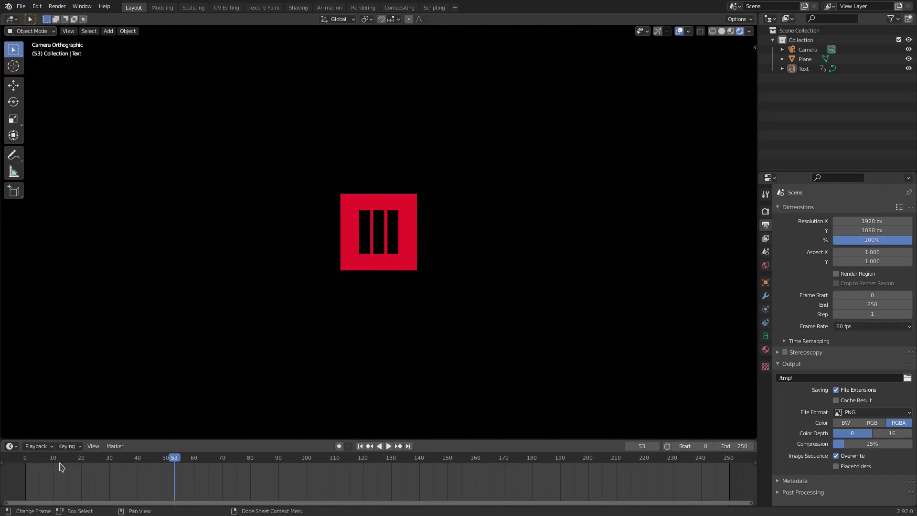
Step: Keyframe the text's location at frame 40
drag(61, 467, 138, 459)
click(395, 233)
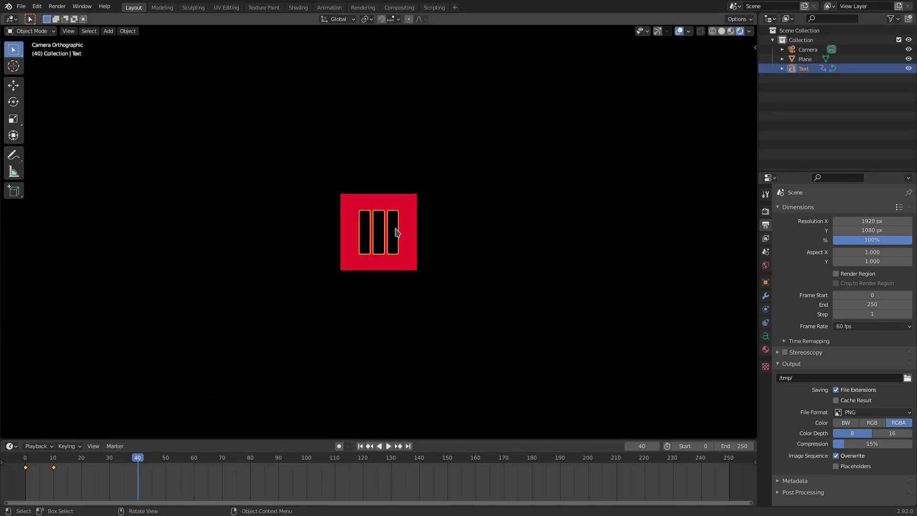
key(i)
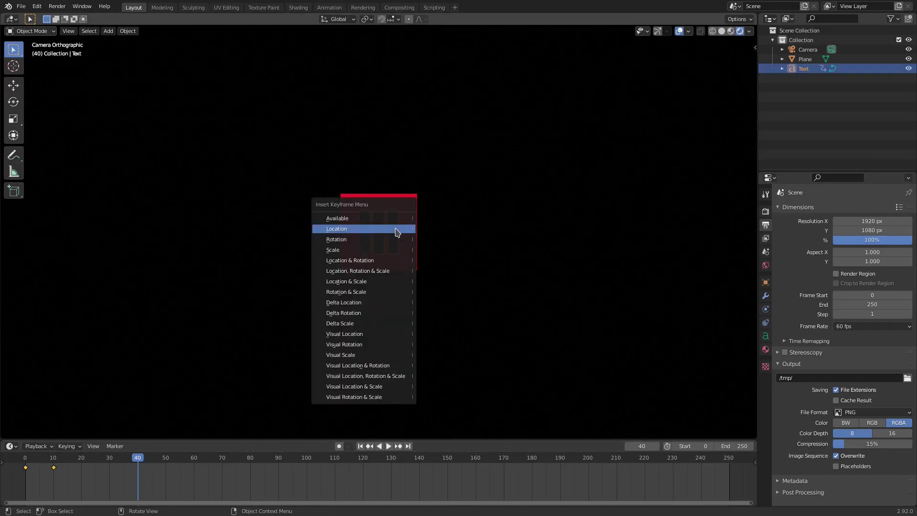
click(395, 231)
Step: At frame 10, move the text about 0.04 m down along Z and keyframe its location
drag(53, 459, 54, 460)
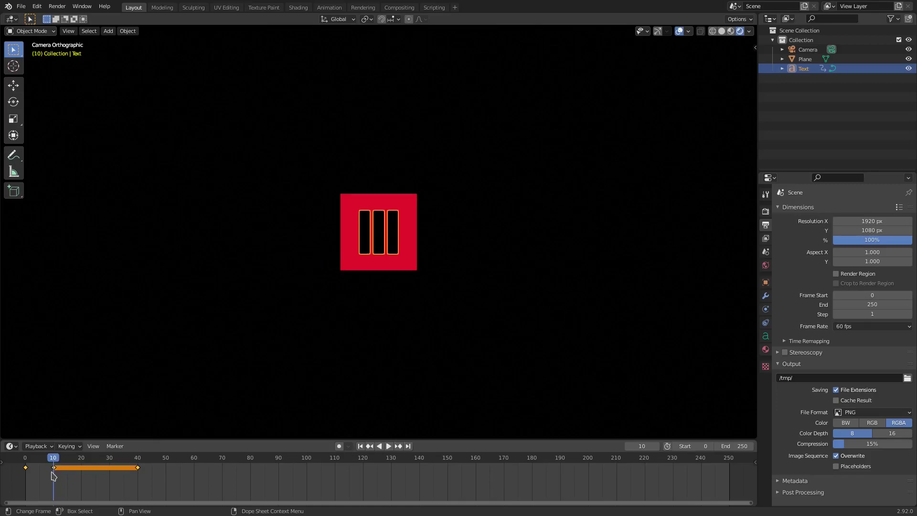
scroll(401, 251, up, 3)
scroll(471, 235, up, 1)
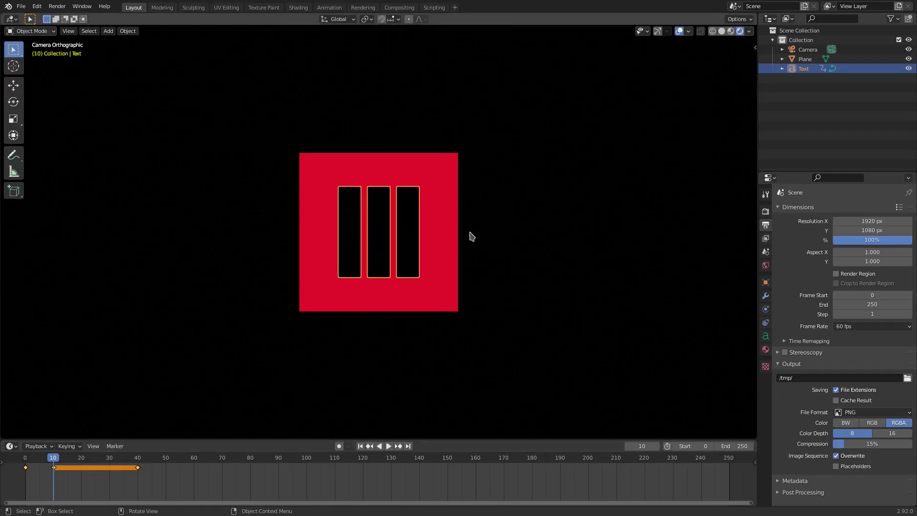
key(g)
key(z)
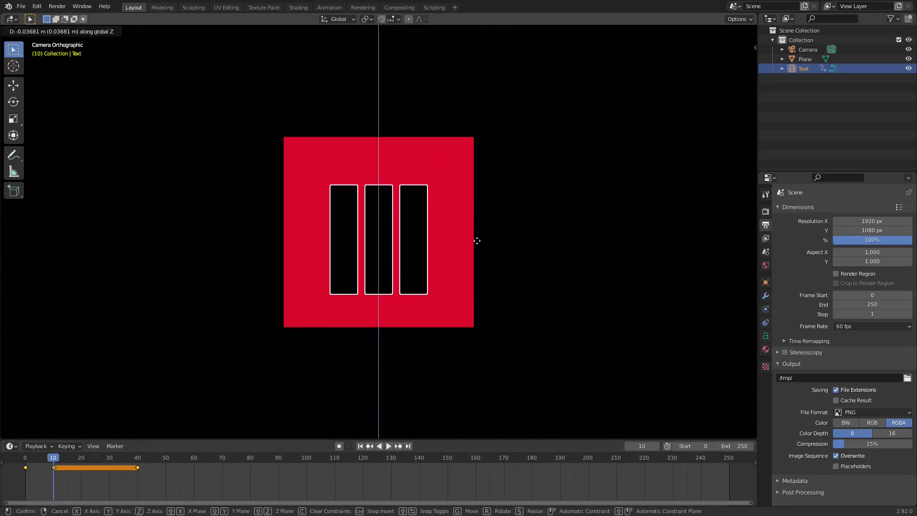
click(478, 241)
key(i)
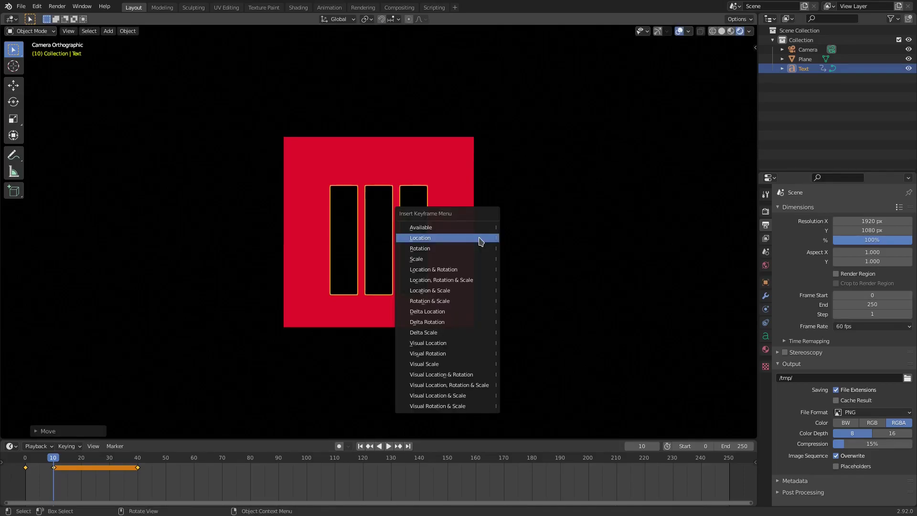
click(480, 238)
Step: Deselect everything and replay the animation from the start frame to check how the text rises and settles
click(360, 445)
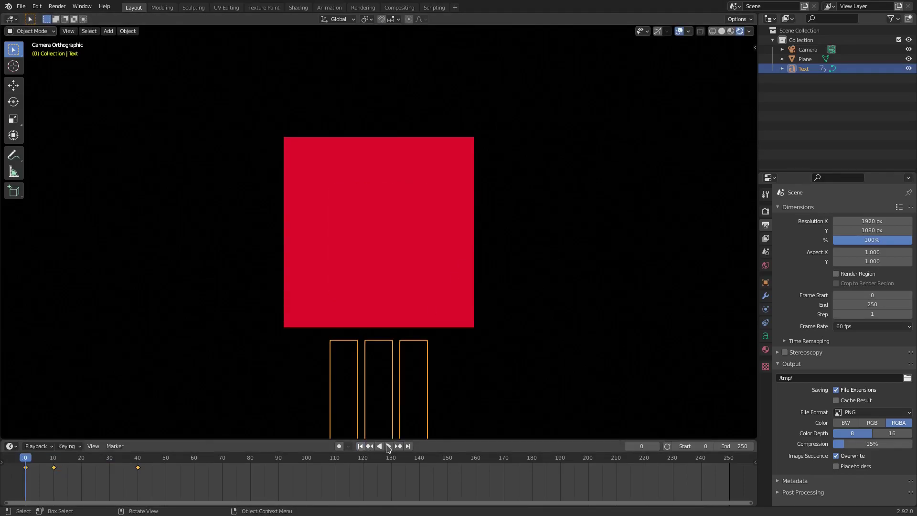
click(389, 445)
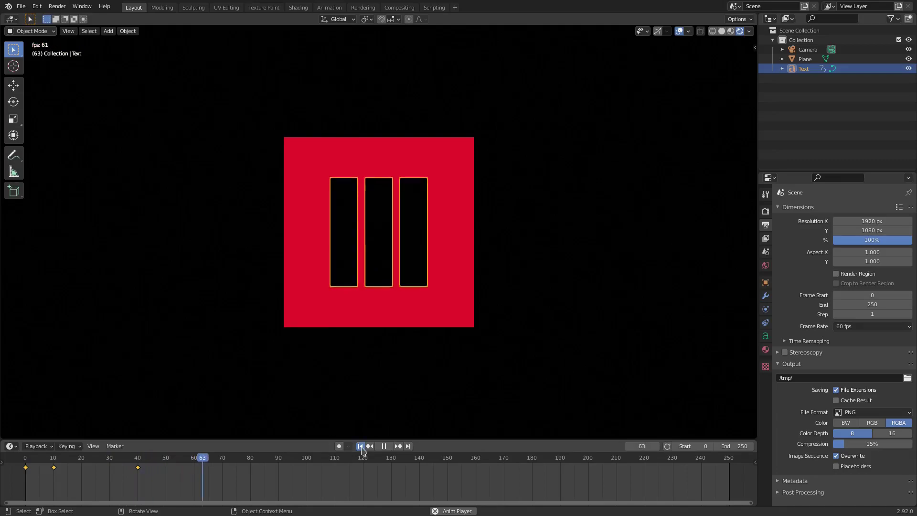
click(423, 379)
click(361, 447)
click(361, 447)
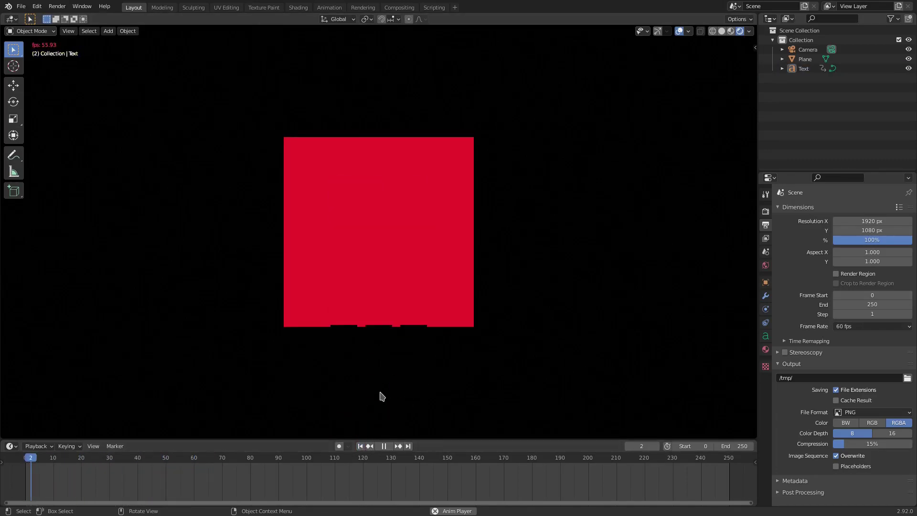
scroll(380, 394, down, 7)
click(362, 447)
click(361, 448)
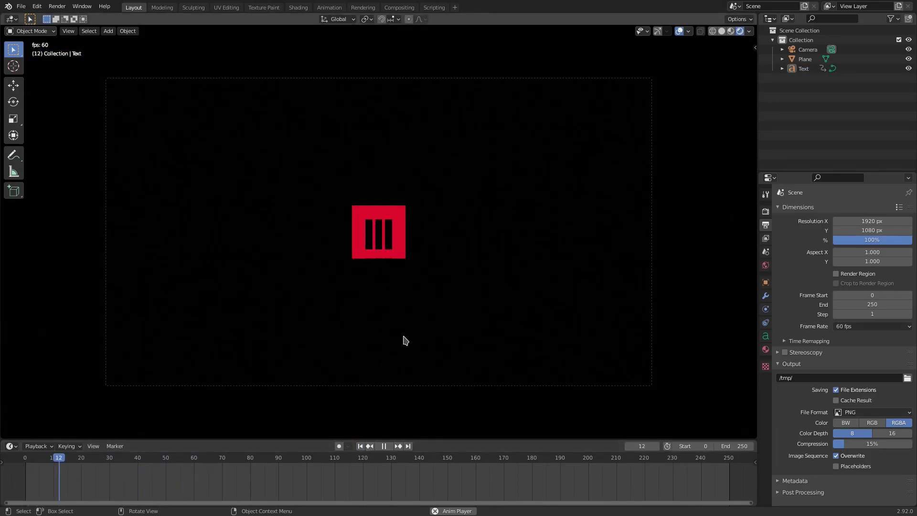
scroll(403, 337, up, 5)
Step: Select the red plane and keyframe its rotation at frame 0
click(412, 294)
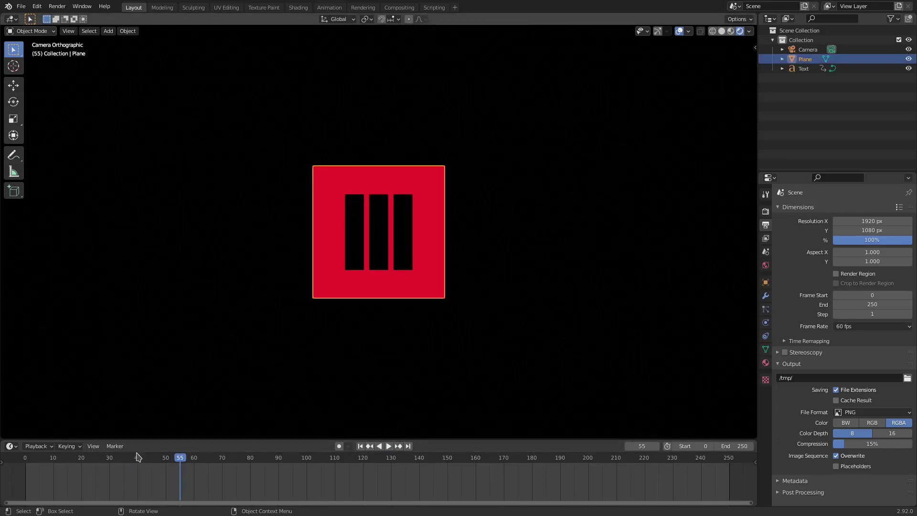
click(27, 457)
click(26, 457)
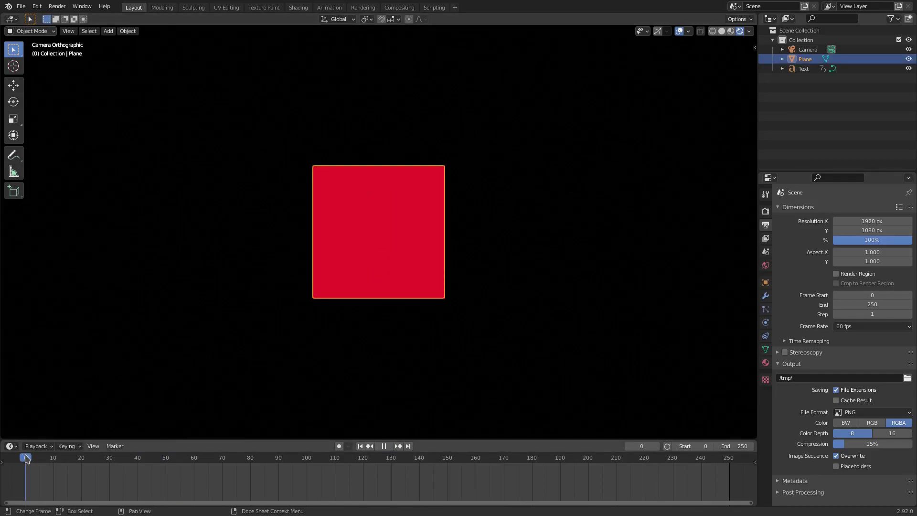
key(space)
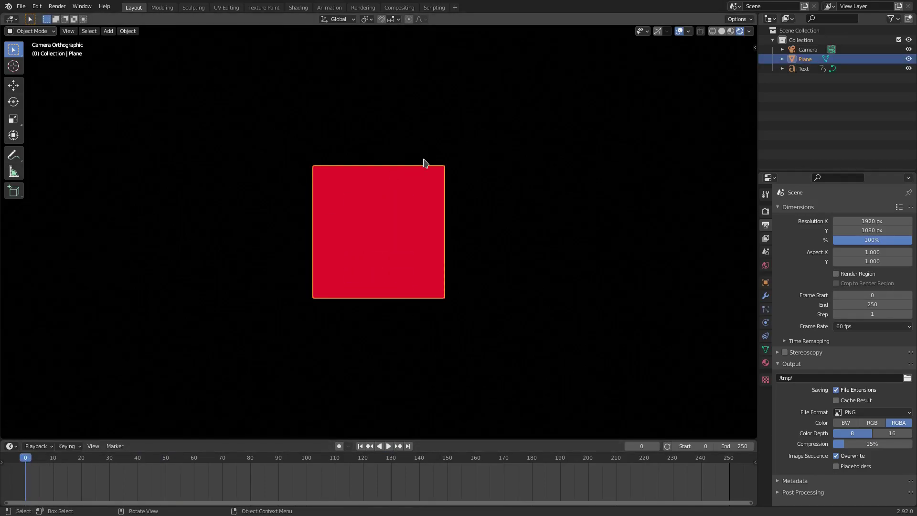
key(i)
click(461, 241)
Step: At frame 10, rotate the plane 90° about the Y axis and keyframe its rotation
key(space)
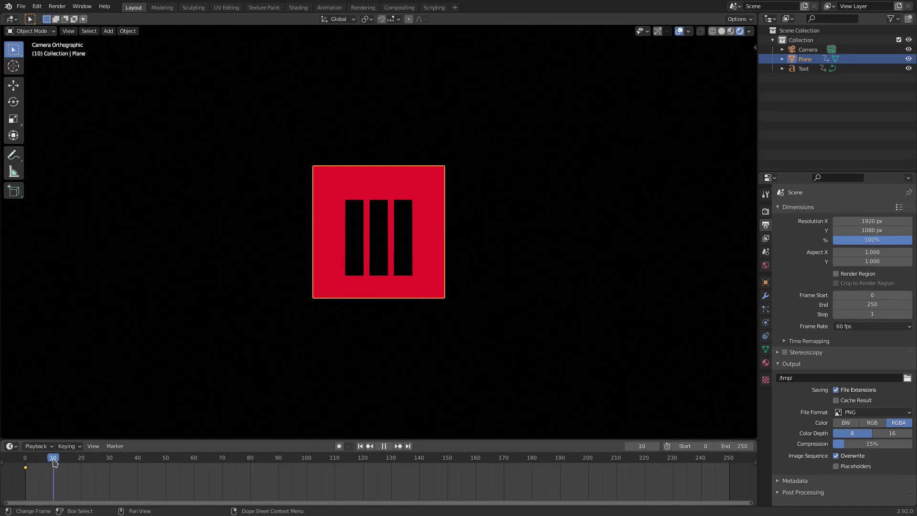
key(space)
text(ry)
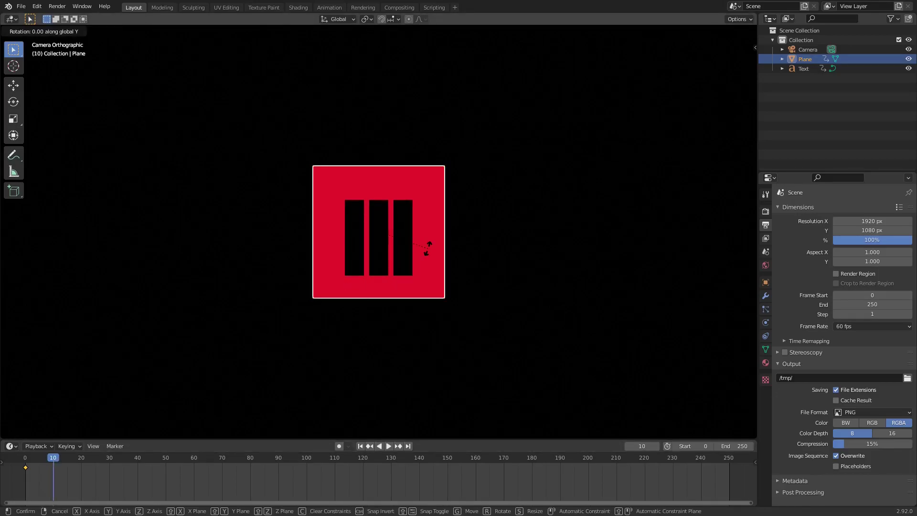
text(90)
key(Return)
key(i)
click(479, 223)
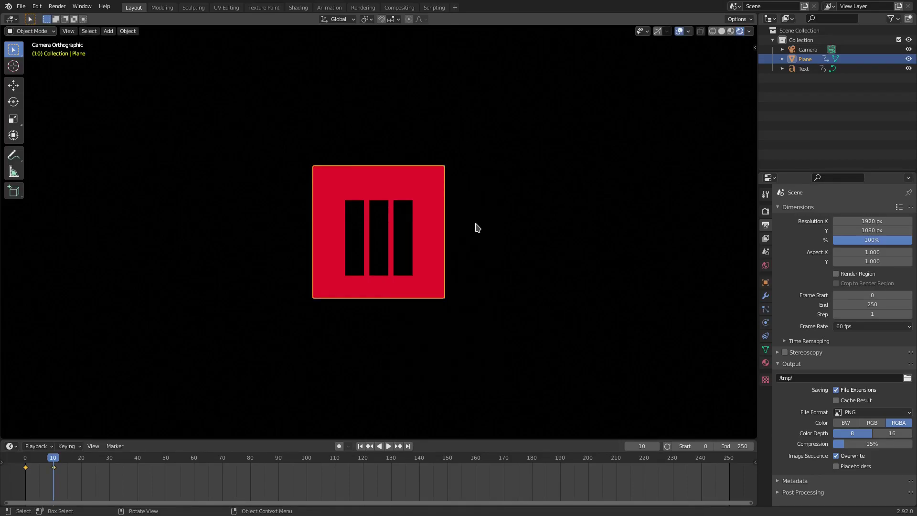
Step: Keyframe the plane's rotation at frame 50
click(167, 461)
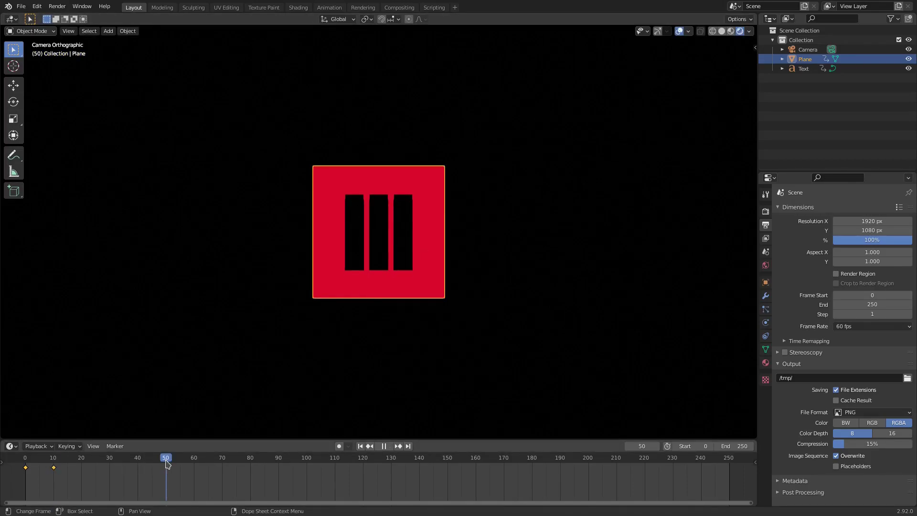
key(i)
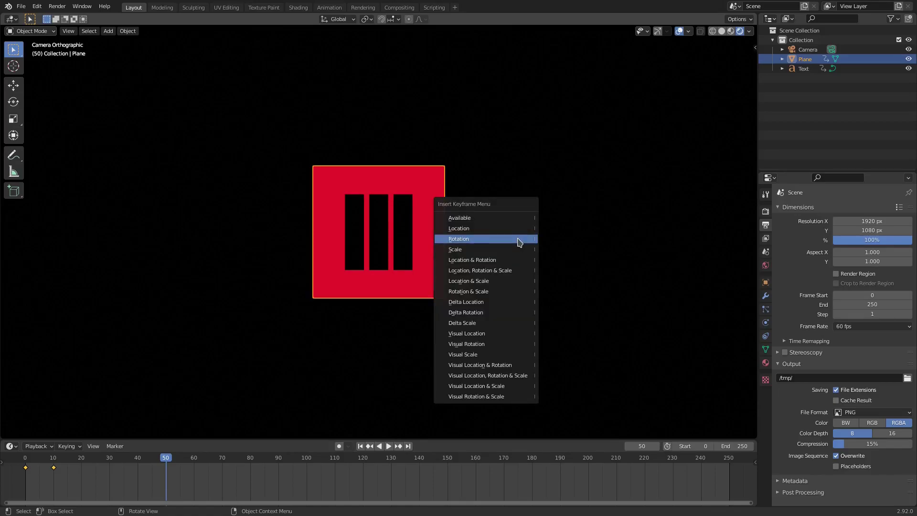
click(519, 242)
Step: Step frame by frame from frame 0 to frame 7 to examine the plane's rotation
key(shift+Left)
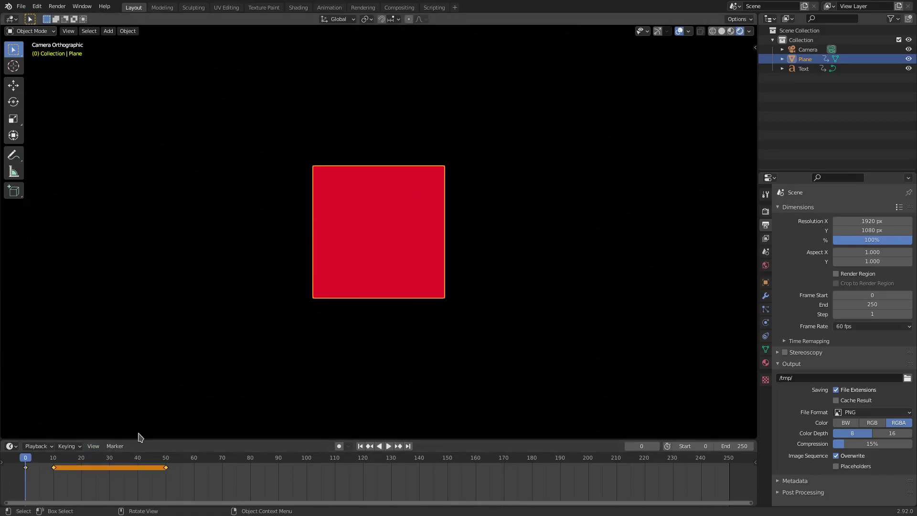
key(Right)
key(Right)
key(Right)
key(Right)
key(Right)
key(Right)
key(Right)
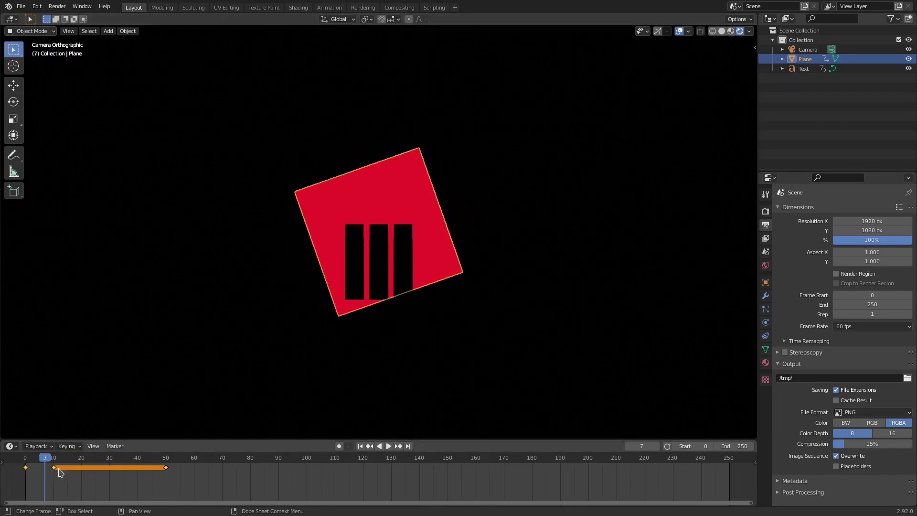
Step: At frame 10, rotate the plane a further -12° or so about the Y axis and keyframe its rotation
drag(60, 473, 53, 470)
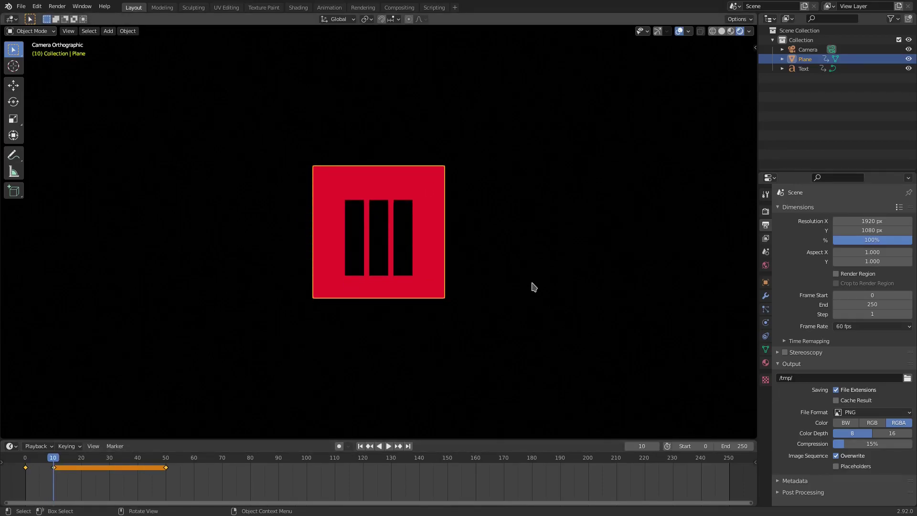
key(r)
key(y)
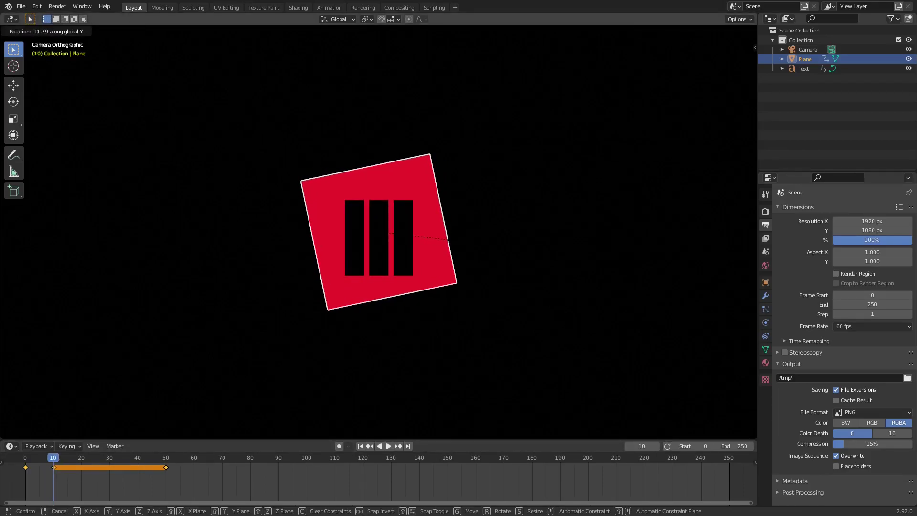
click(448, 240)
key(i)
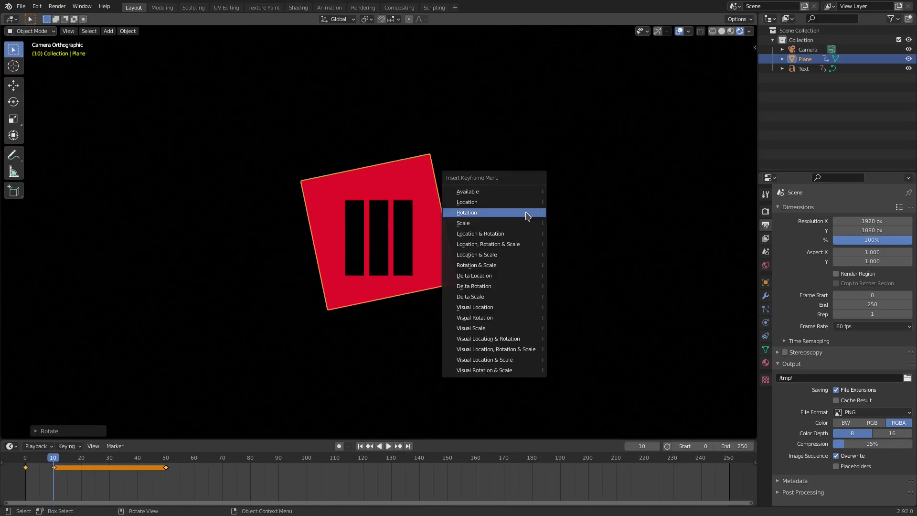
click(526, 212)
Step: Turn off the viewport overlays and play the animation from the start in the camera view to check the plane's rotation
click(360, 446)
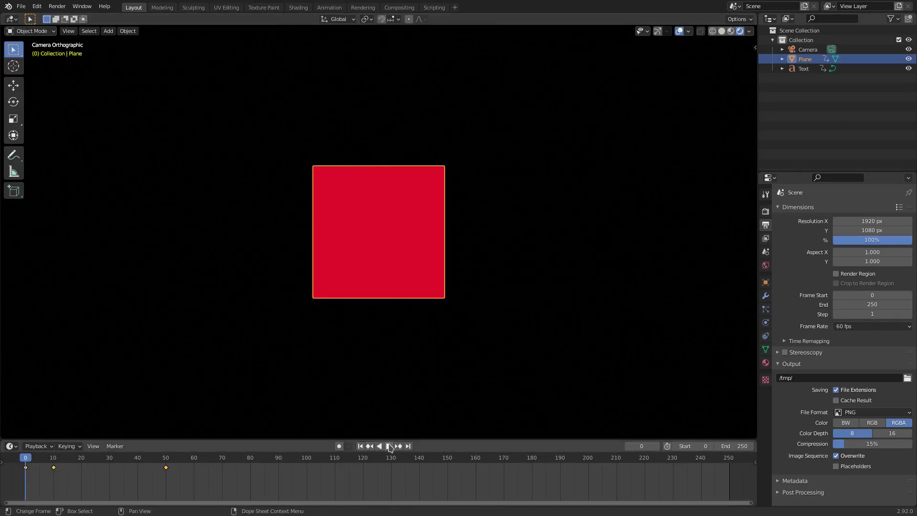
click(388, 445)
click(678, 31)
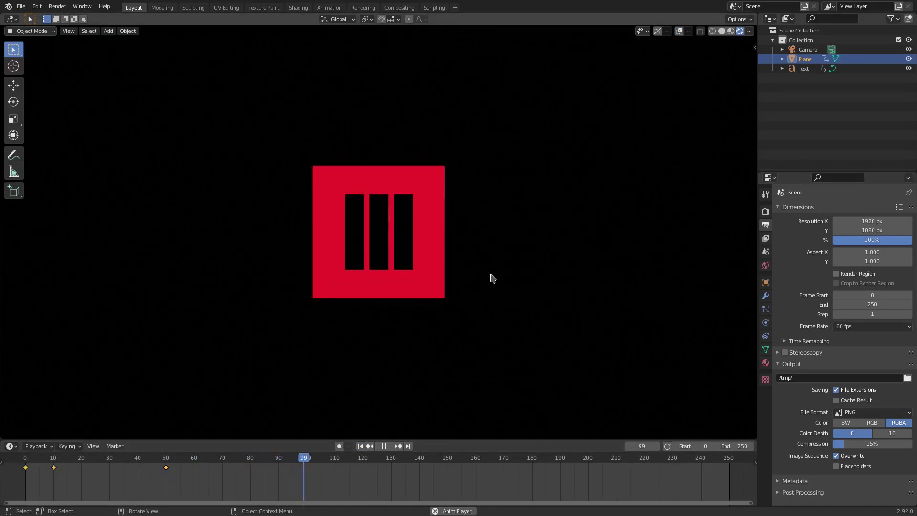
click(360, 446)
key(KP_0)
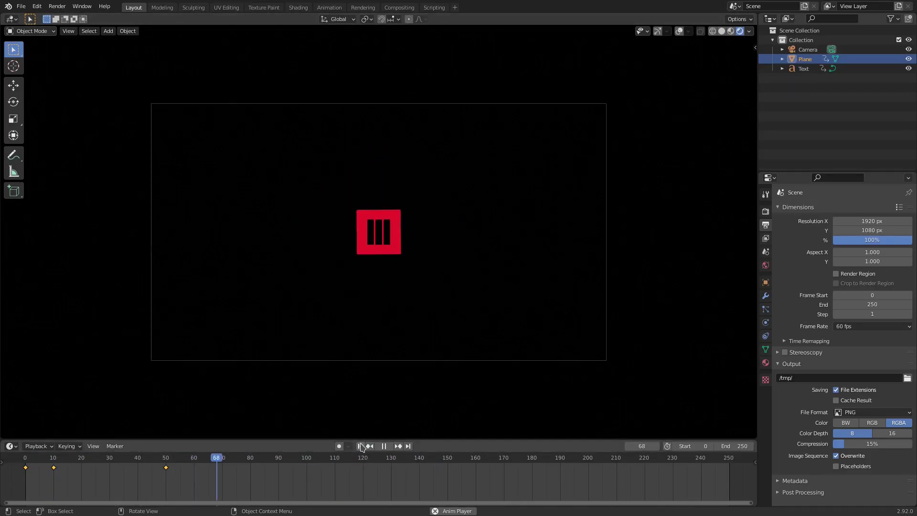
click(360, 446)
click(361, 446)
click(361, 446)
scroll(478, 353, up, 2)
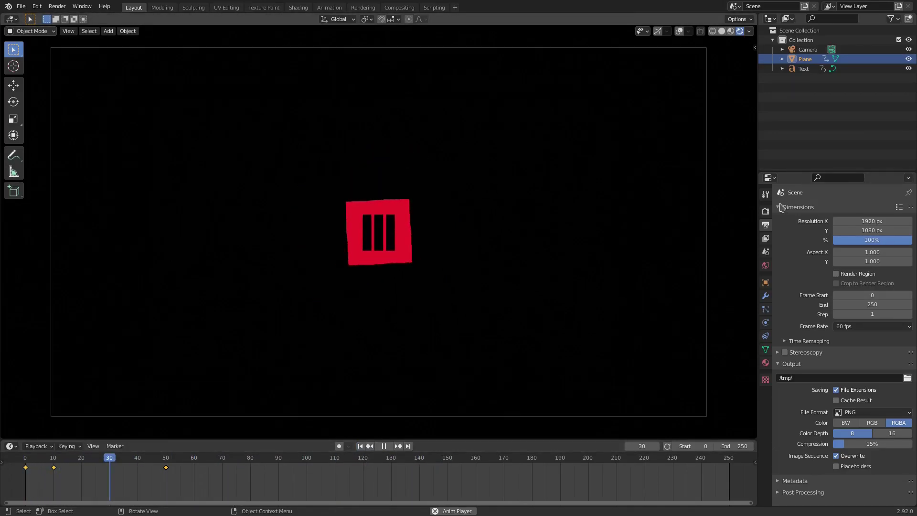
Step: Turn off Viewport Denoising in the Eevee render sampling settings
click(764, 212)
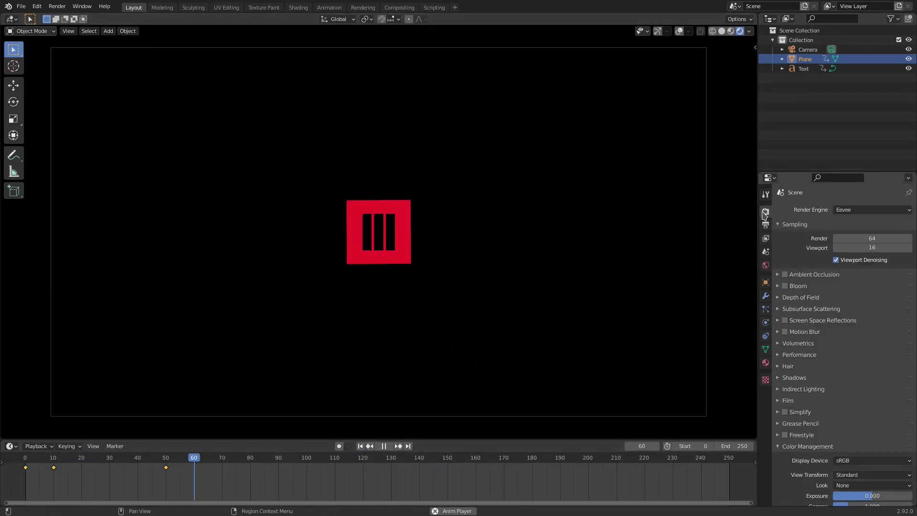
click(835, 260)
Step: Replay the animation repeatedly from the start frame to examine the combined plane and text motion, and stop playback
click(361, 446)
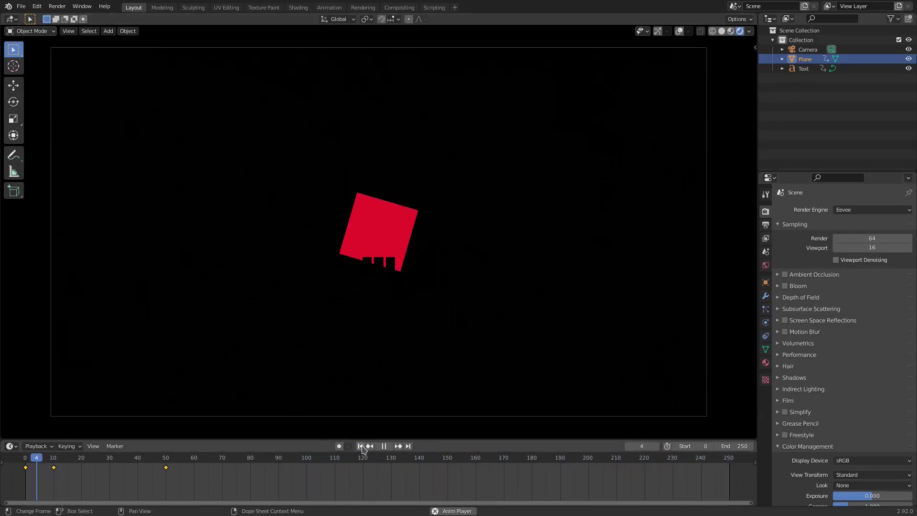
click(362, 447)
click(362, 447)
click(362, 447)
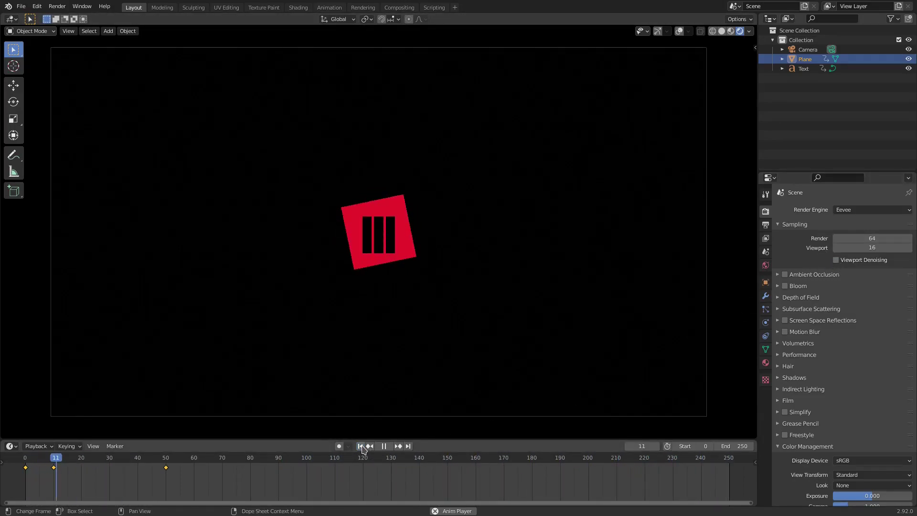
click(362, 446)
click(362, 445)
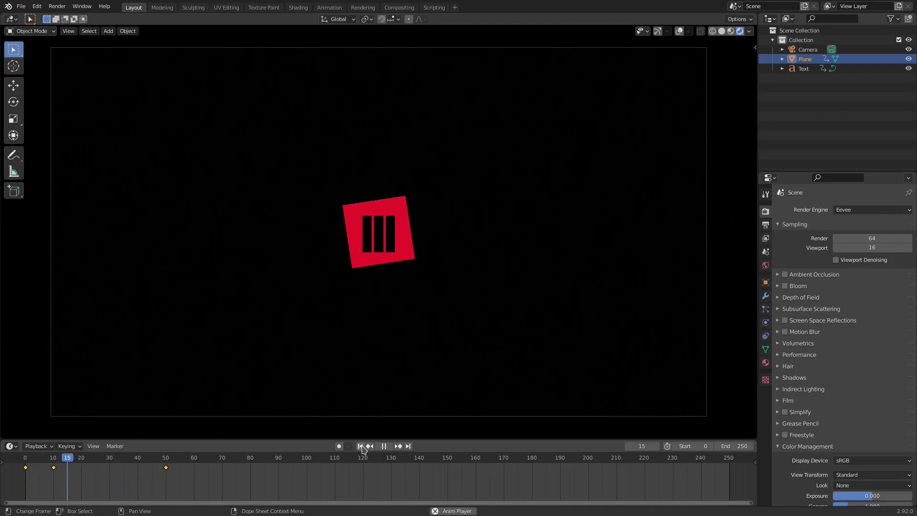
click(361, 446)
click(362, 446)
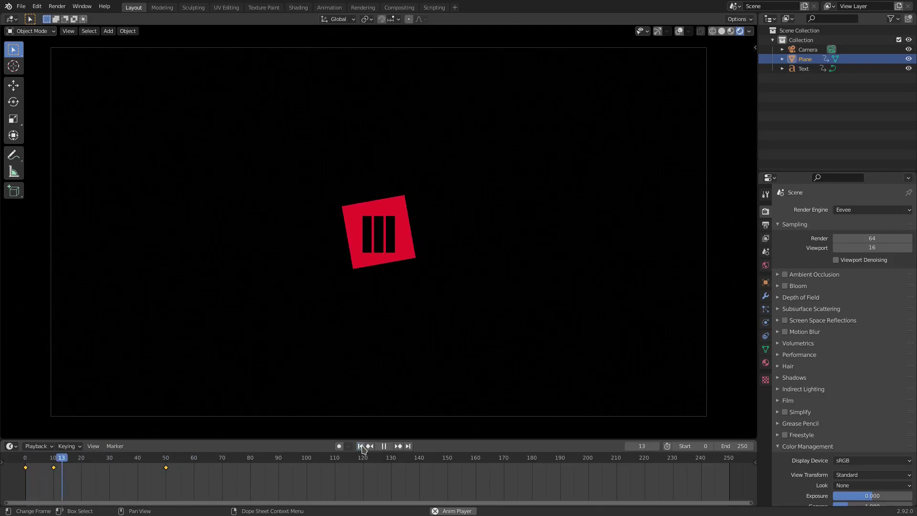
click(362, 446)
click(362, 446)
click(362, 446)
click(384, 447)
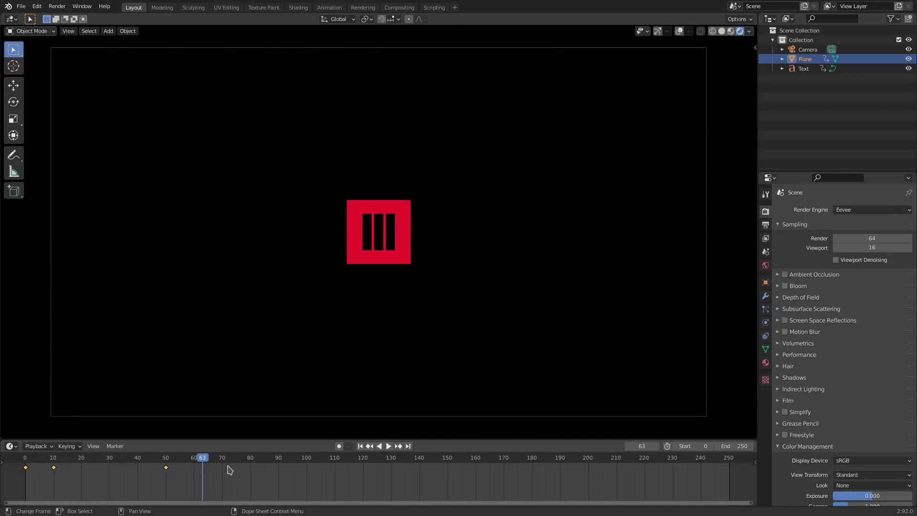
Step: Select the text and insert a rotation keyframe for it at frame 50
click(166, 463)
click(387, 242)
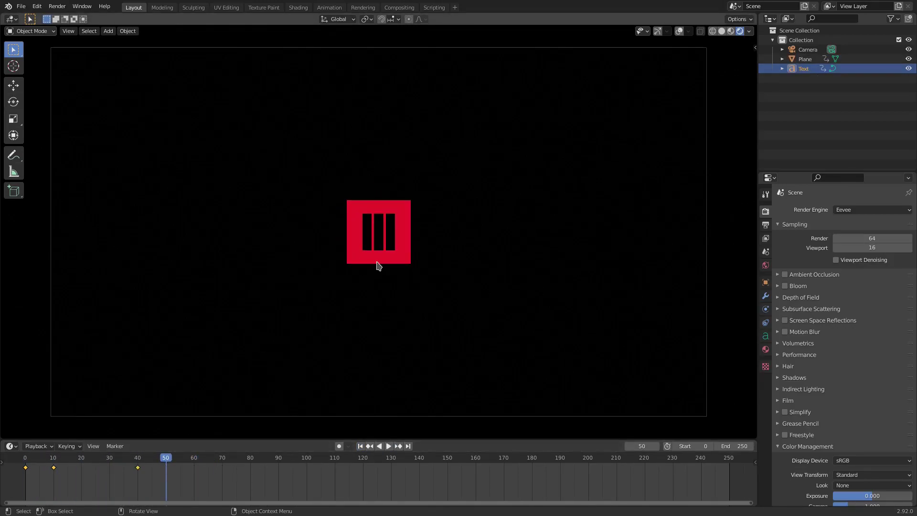
scroll(357, 287, up, 1)
scroll(357, 287, up, 1)
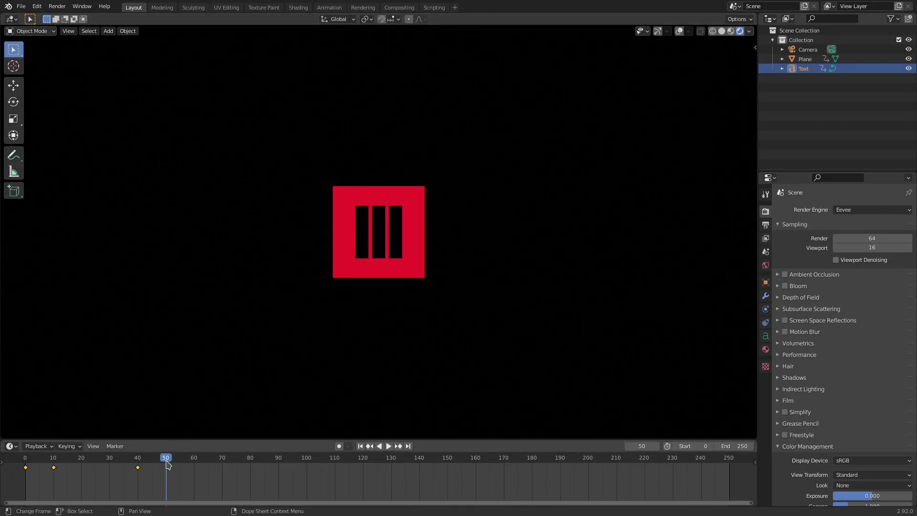
mouse_move(166, 462)
mouse_down()
mouse_move(194, 465)
mouse_move(166, 468)
mouse_up()
key(i)
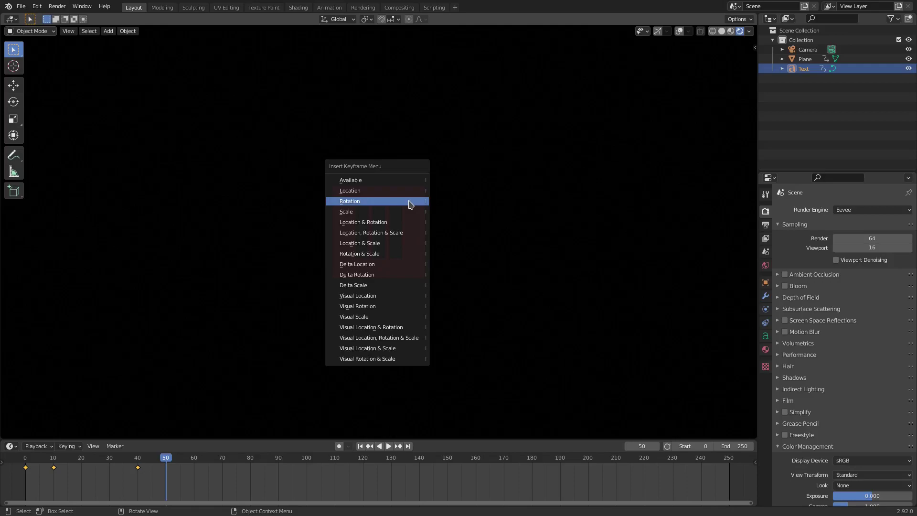
click(409, 204)
Step: At frame 60, rotate the text 90° about the Y axis and keyframe its rotation
click(194, 461)
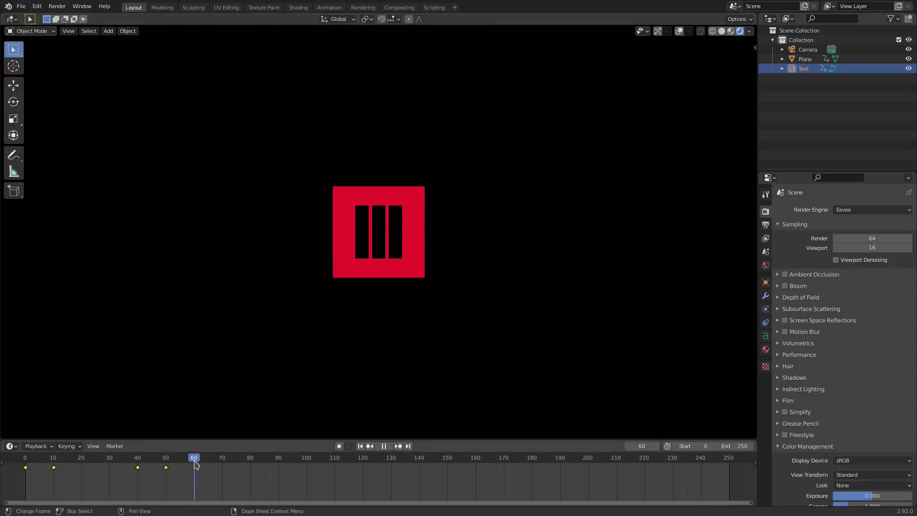
key(i)
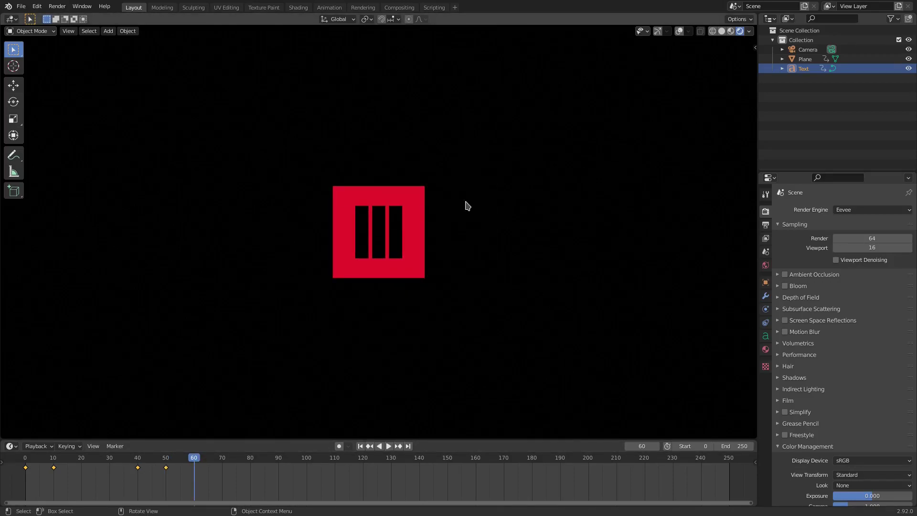
text(ry)
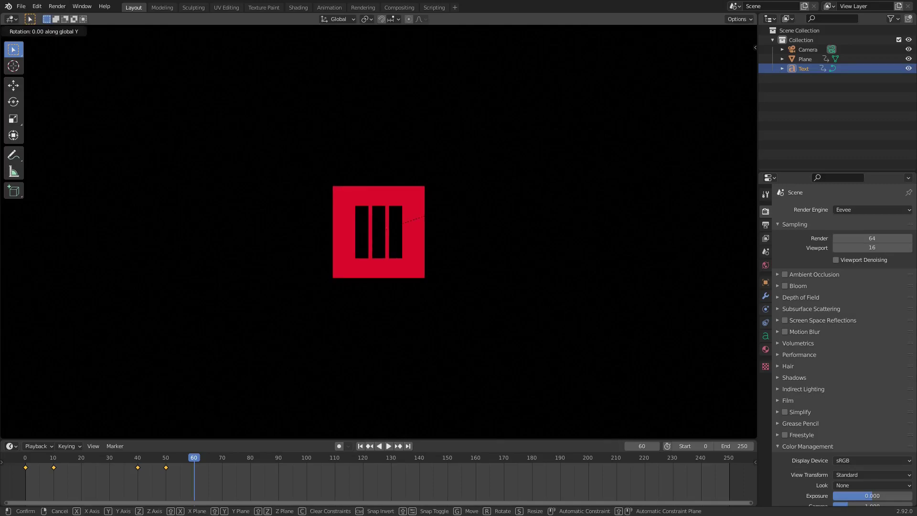
text(90)
key(Return)
key(i)
click(465, 202)
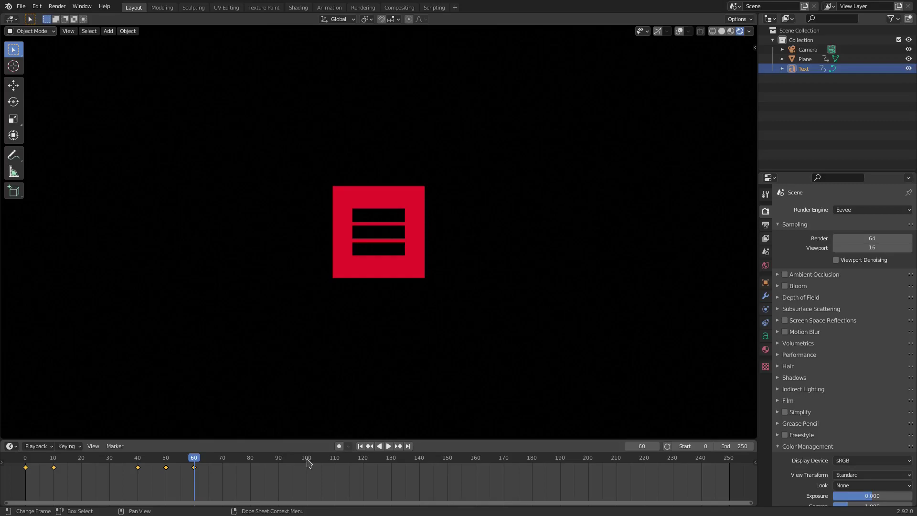
Step: Insert a rotation keyframe for the horizontal text at frame 100
click(306, 458)
key(i)
click(431, 299)
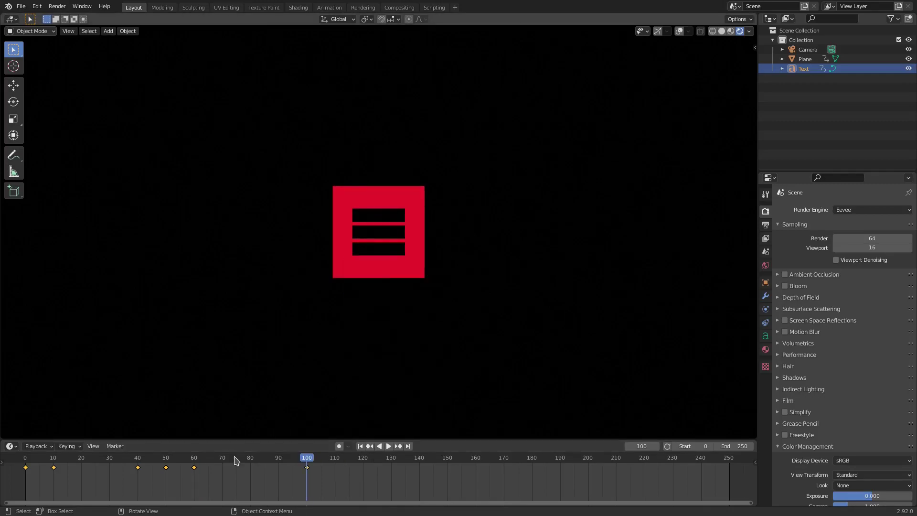
Step: Back at frame 60, tilt the text slightly off horizontal about the Y axis and update its rotation keyframe
click(193, 458)
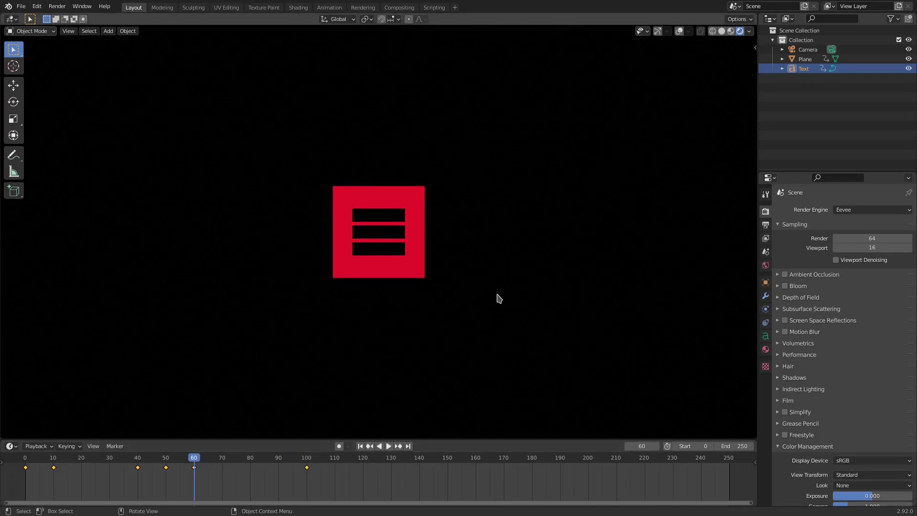
key(r)
key(y)
click(506, 277)
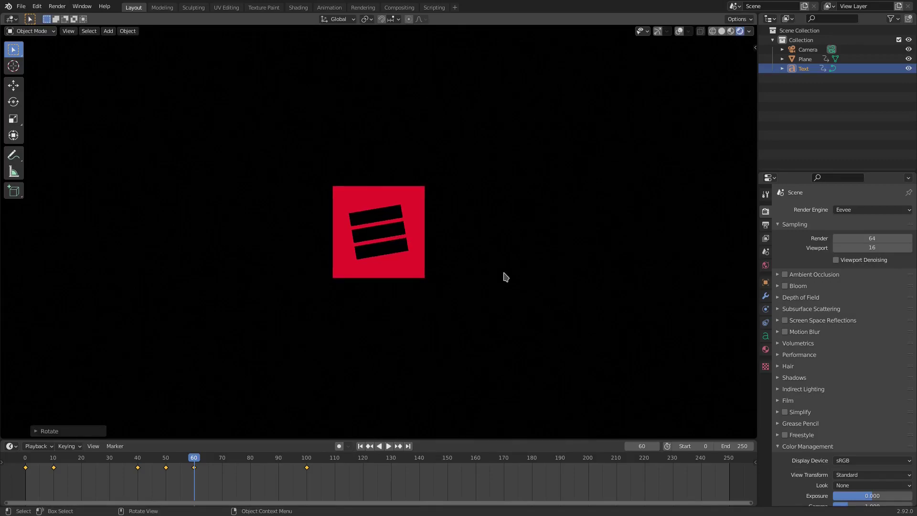
key(i)
click(505, 276)
Step: Play the animation from frame 50 and from the start to examine the text and plane motion
key(space)
click(164, 457)
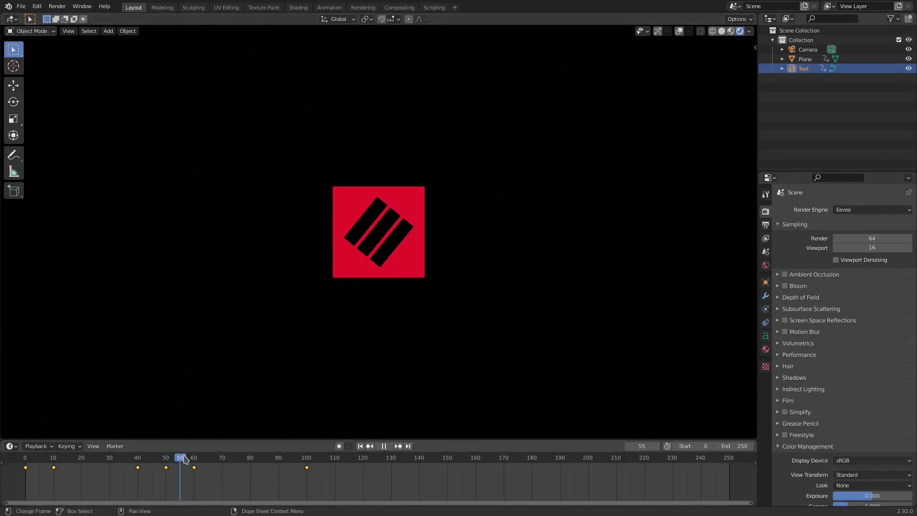
key(Escape)
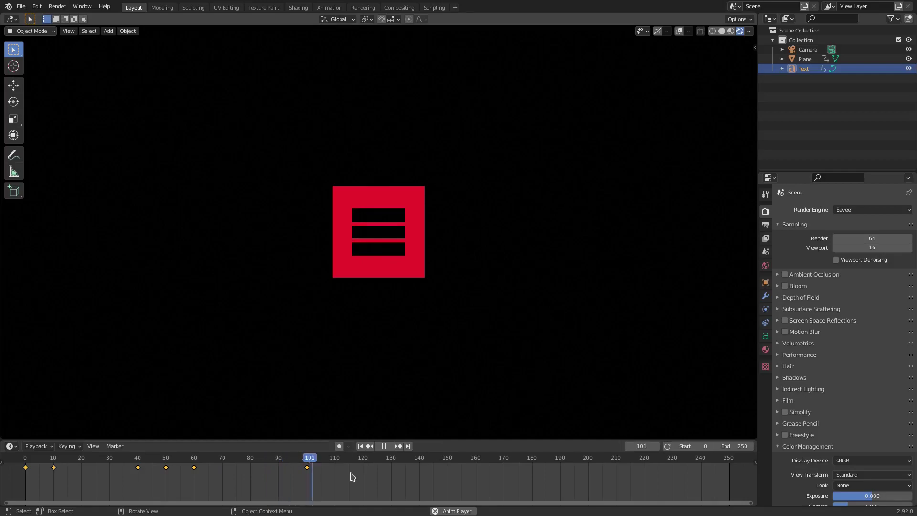
click(360, 446)
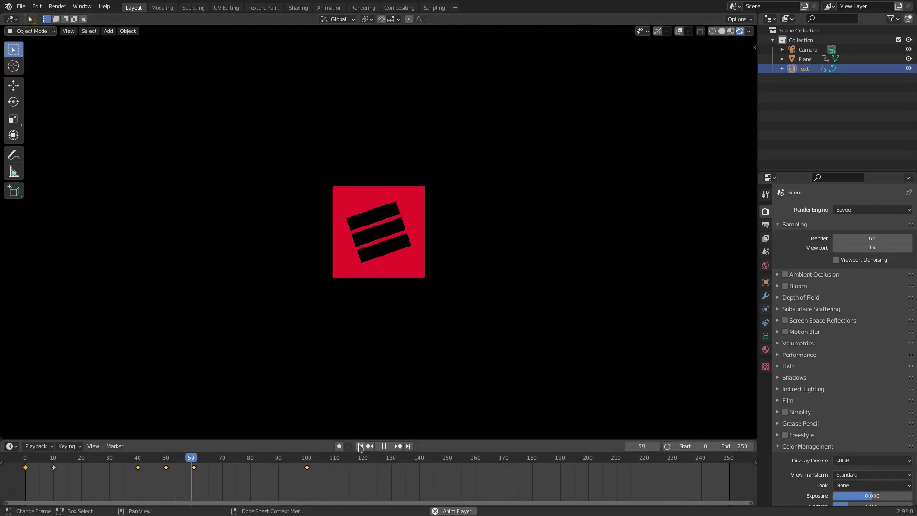
click(360, 446)
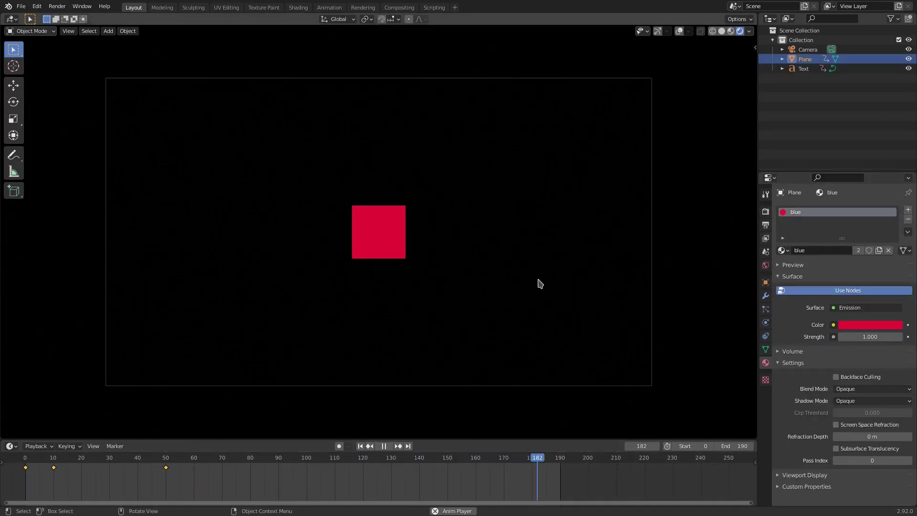
scroll(459, 307, down, 5)
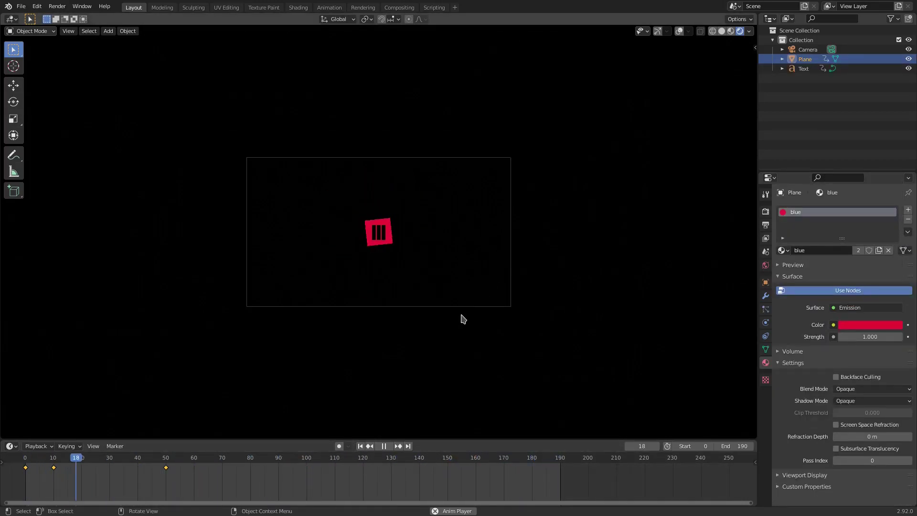
scroll(432, 315, up, 5)
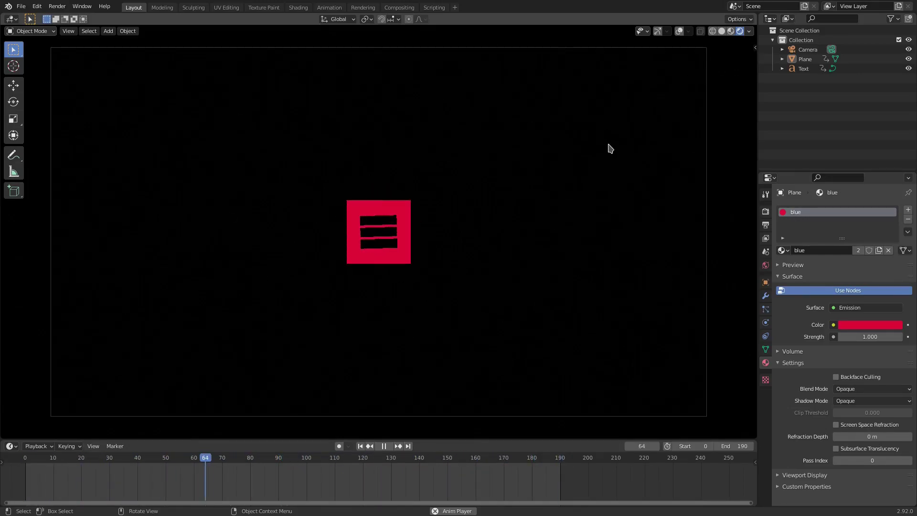
Step: Stop playback, enable the transparent film background in the Eevee render settings, and show the scene in rendered shading
click(731, 31)
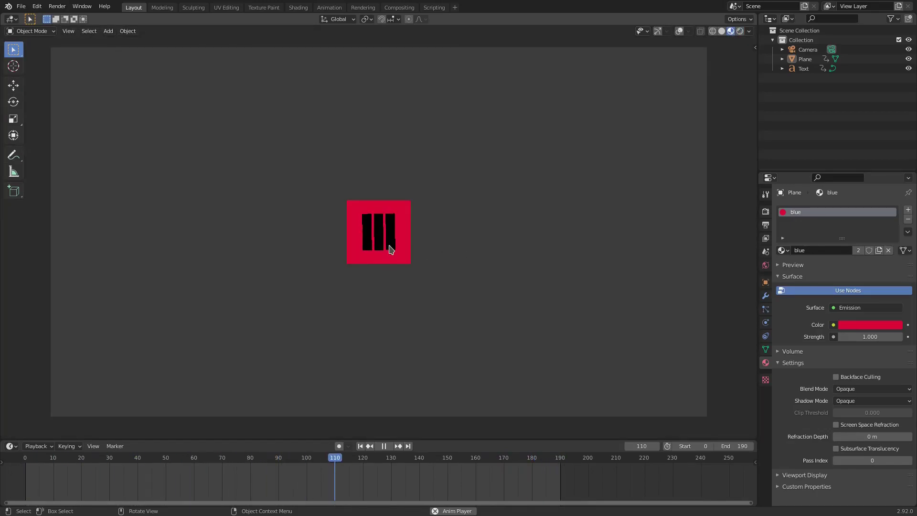
key(space)
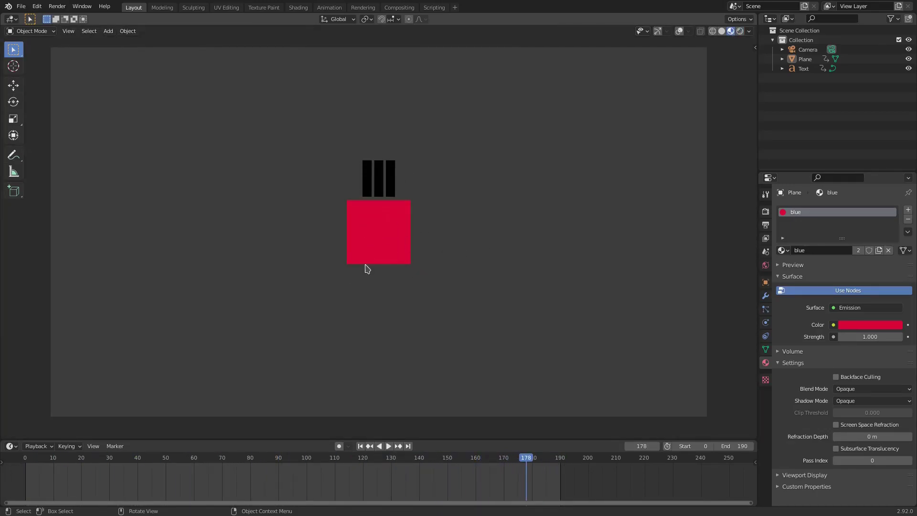
click(765, 211)
click(788, 401)
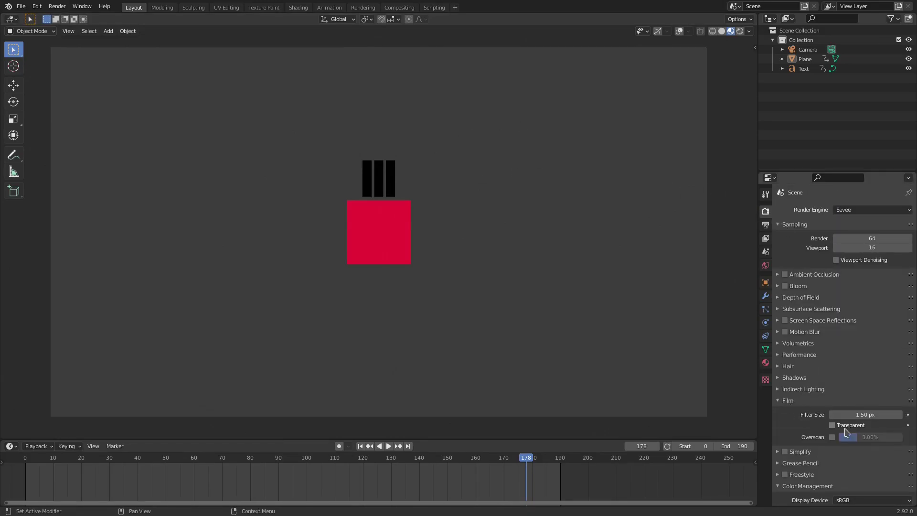
click(779, 401)
scroll(784, 383, down, 2)
scroll(794, 363, up, 1)
click(740, 31)
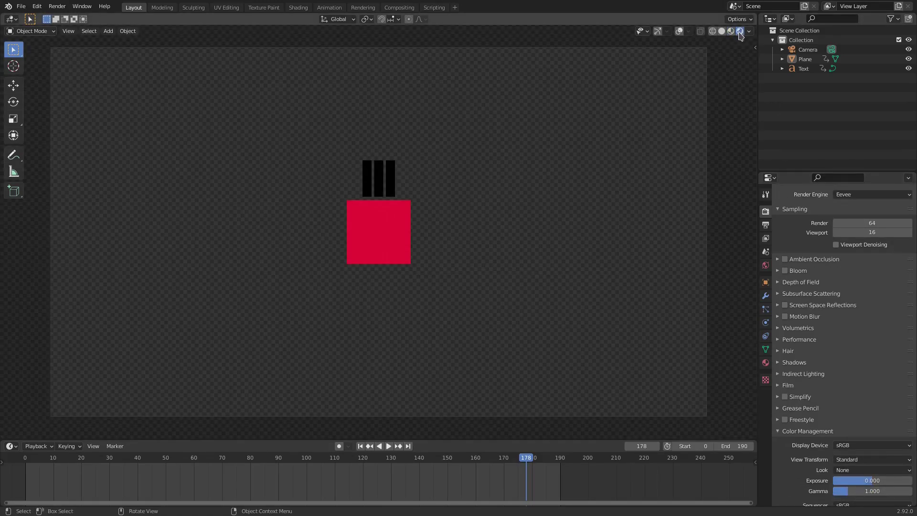
Step: At the start frame, add a new plane and rotate it 90° about the X axis
scroll(365, 147, up, 4)
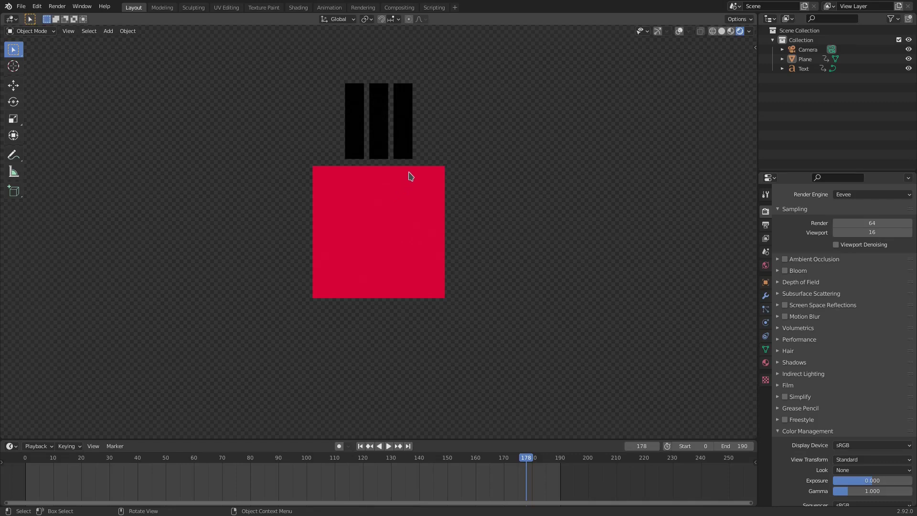
click(360, 445)
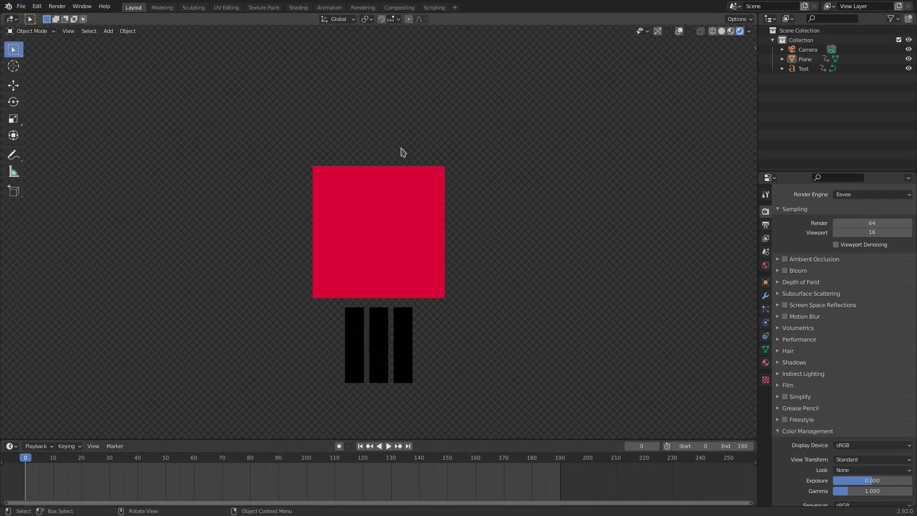
key(shift+a)
mouse_move(381, 106)
click(448, 109)
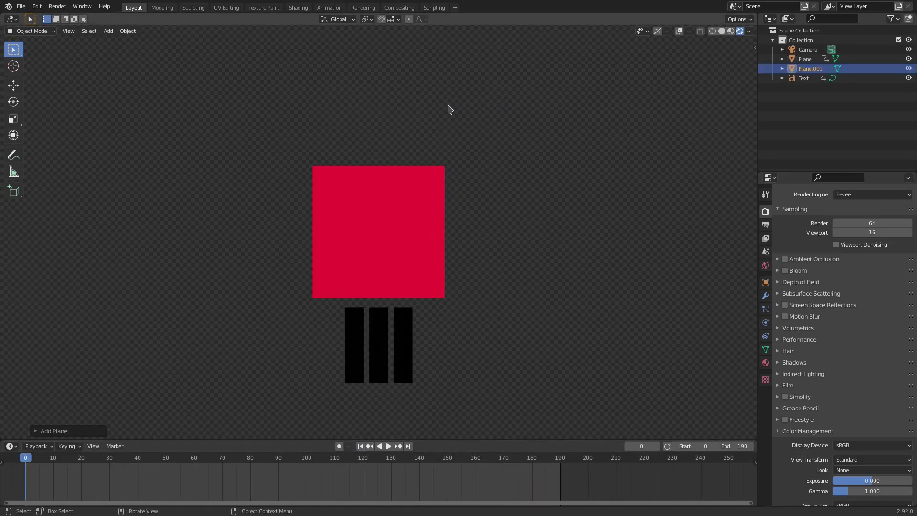
key(r)
key(x)
key(9)
key(0)
key(Return)
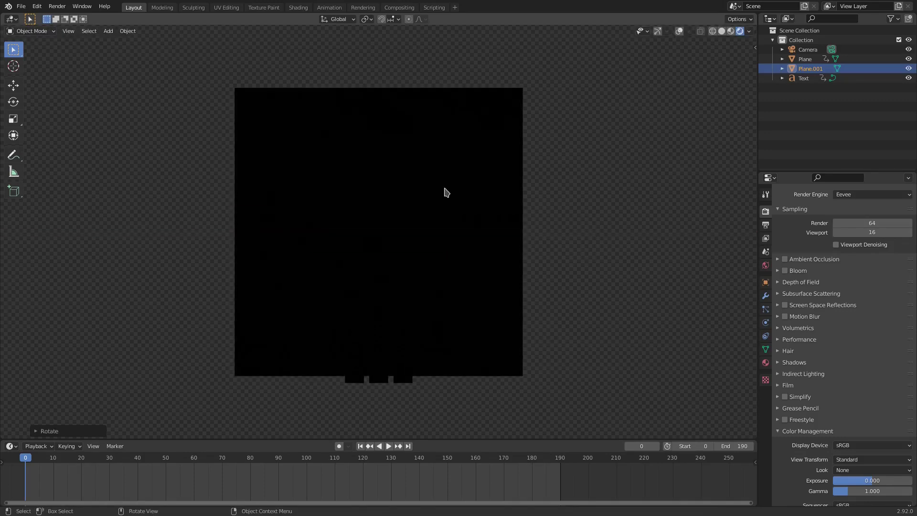
Step: Move the new plane up along Z to just above the red square, and shift it slightly along the Y axis
key(g)
key(z)
click(451, 146)
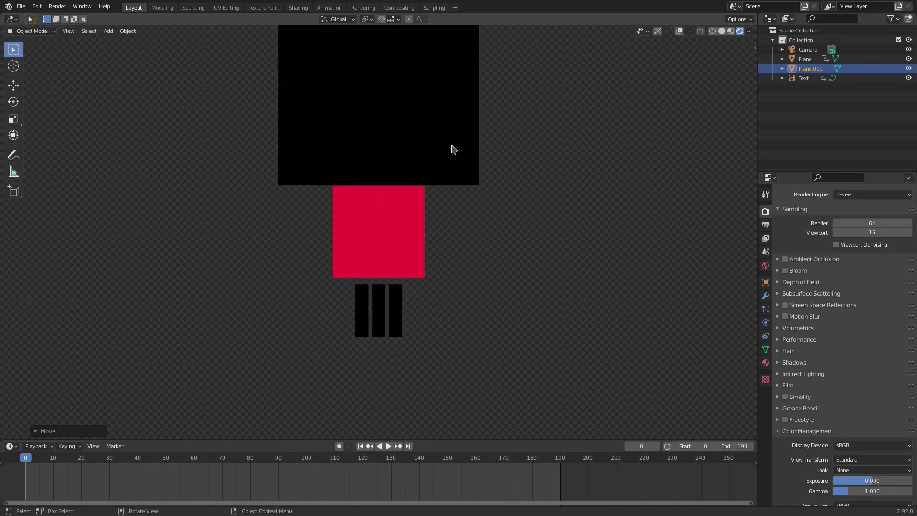
scroll(453, 210, down, 3)
middle_drag(455, 215, 414, 224)
key(g)
key(y)
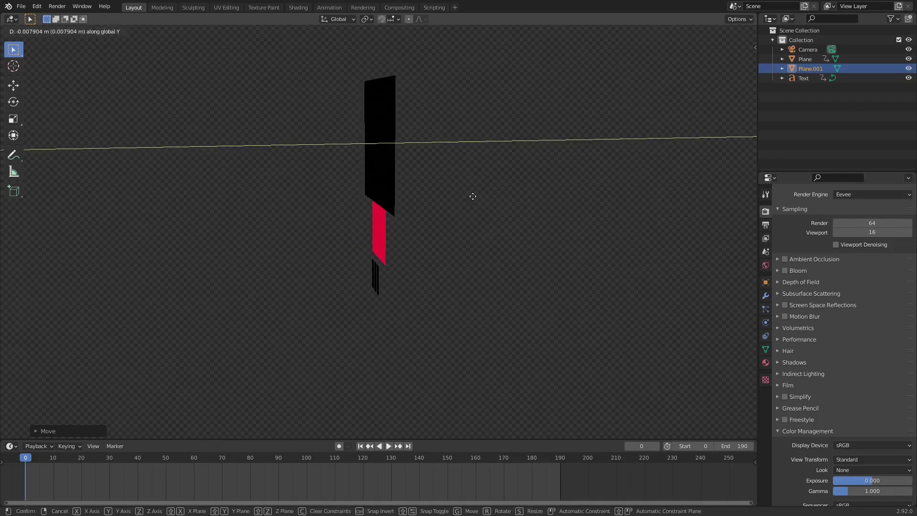
click(456, 195)
middle_drag(450, 199, 396, 205)
middle_drag(335, 206, 426, 207)
Step: Lower the black plane about 0.0067 m along Z so its bottom edge meets the red square's top edge
scroll(382, 169, up, 5)
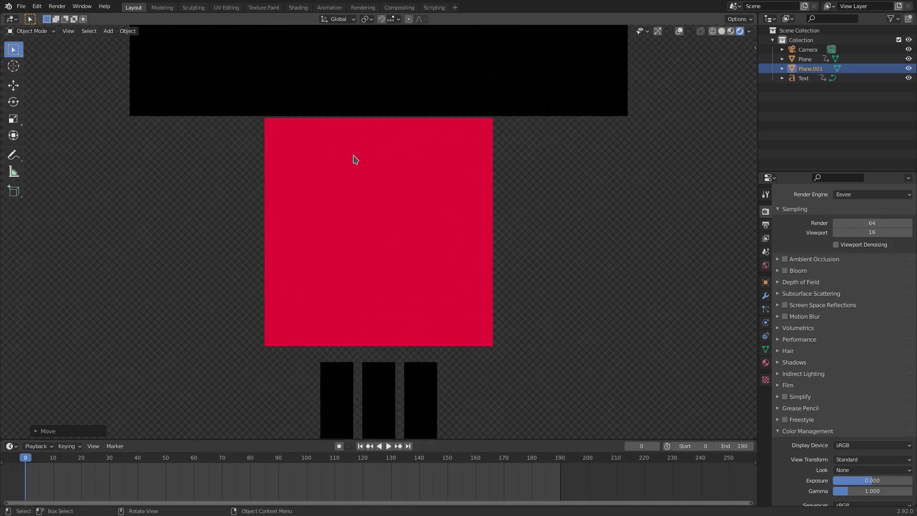
shift+middle_drag(394, 177, 512, 278)
scroll(348, 231, up, 5)
shift+middle_drag(353, 198, 397, 214)
scroll(375, 244, up, 5)
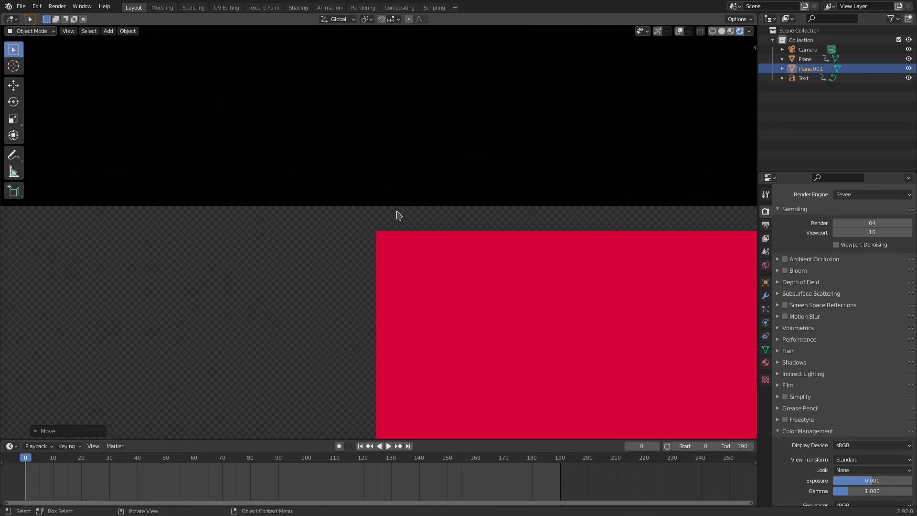
key(g)
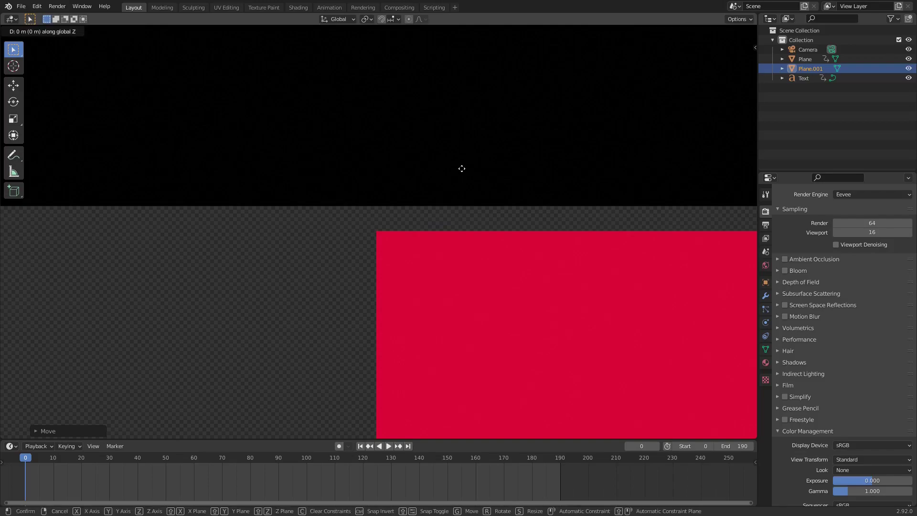
key(z)
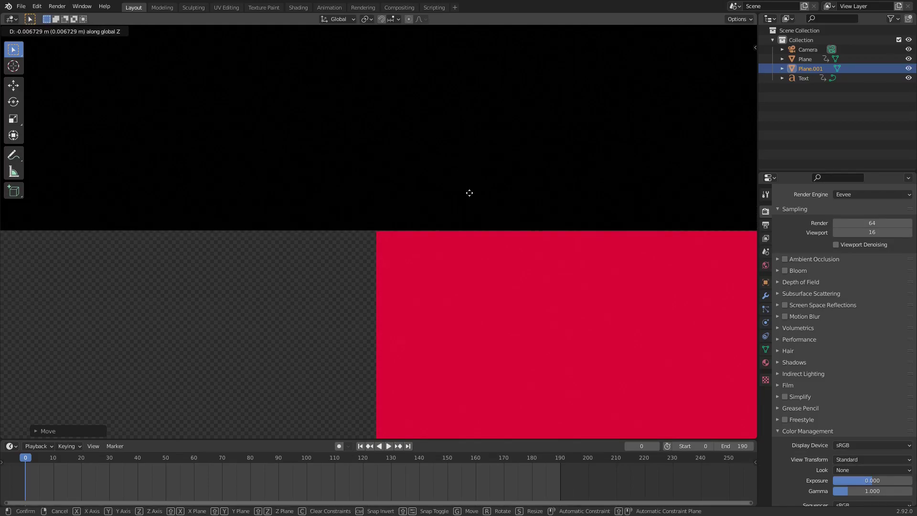
click(469, 193)
Step: Duplicate the black mask plane and move the copy down along Z so its top edge meets the red square's bottom edge
scroll(411, 313, down, 4)
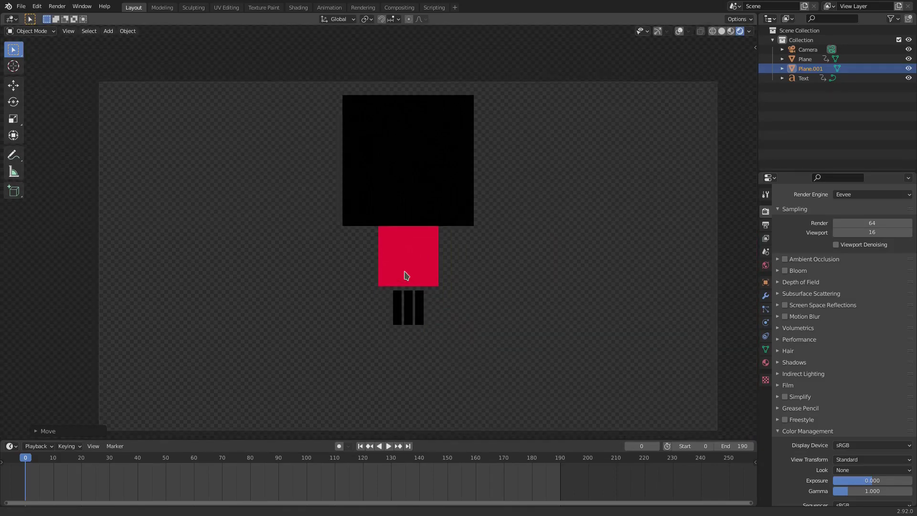
shift+middle_drag(404, 272, 392, 237)
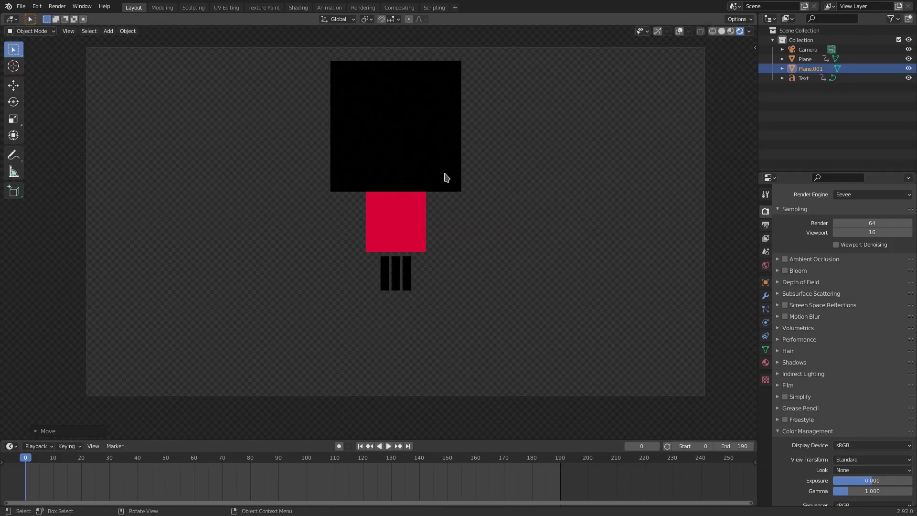
key(shift+d)
key(z)
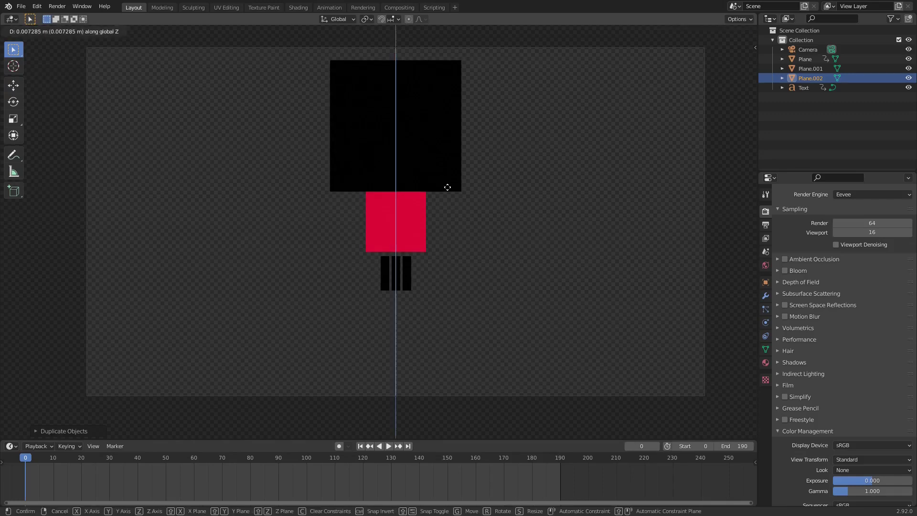
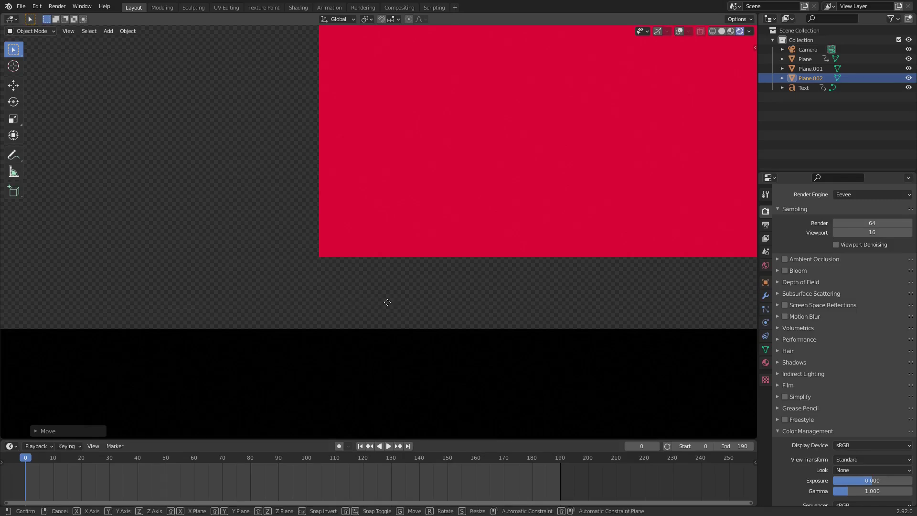
key(z)
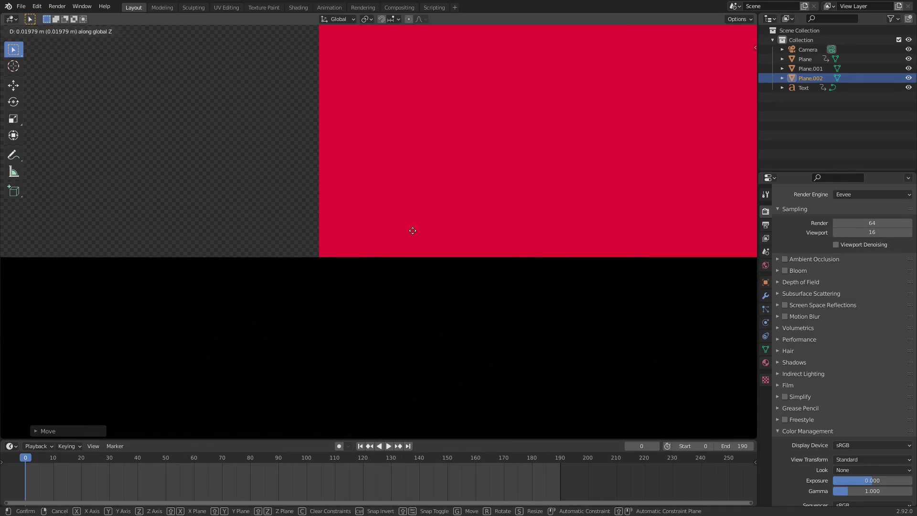
click(413, 231)
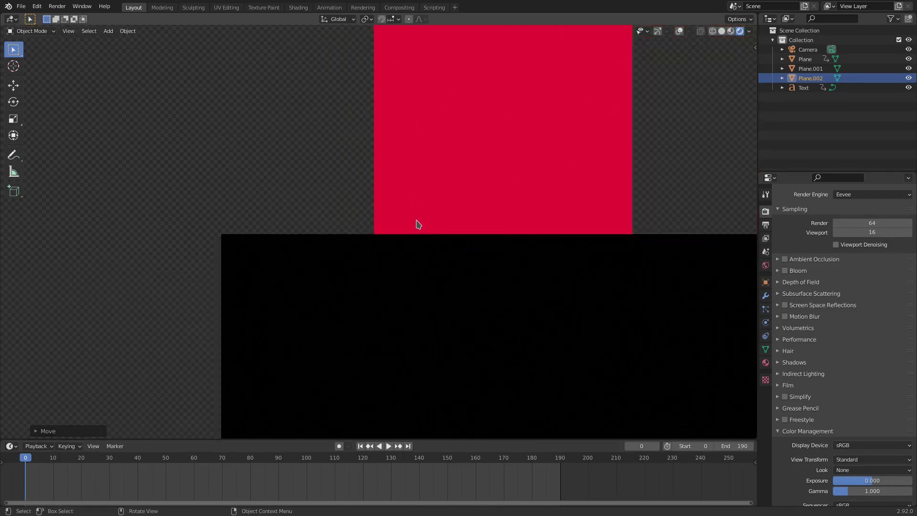
Step: Select both mask planes and give the lower one a new material with the Holdout surface shader
scroll(417, 222, down, 8)
scroll(440, 232, up, 3)
click(458, 290)
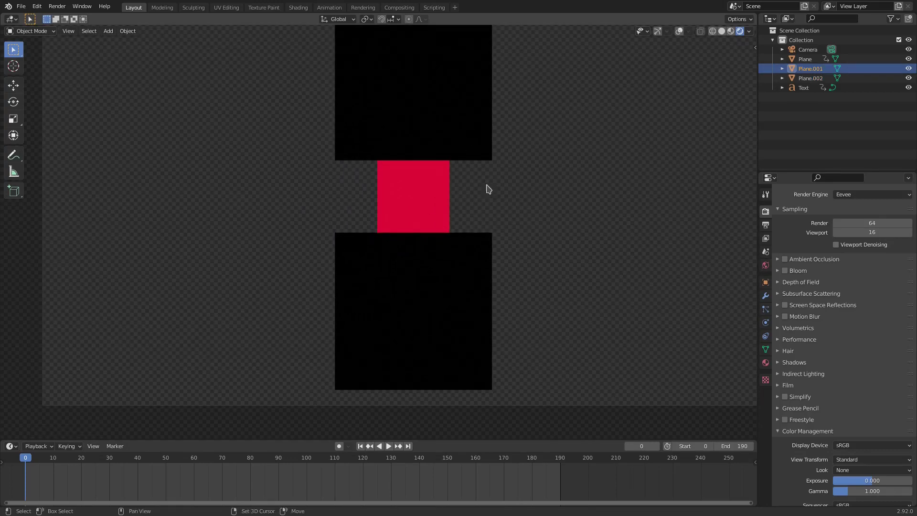
shift+middle_drag(474, 128, 450, 159)
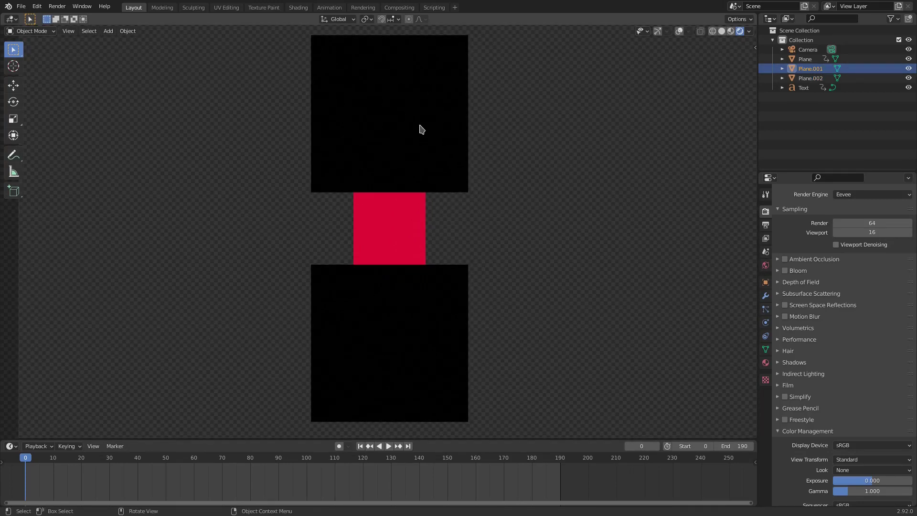
shift+click(421, 305)
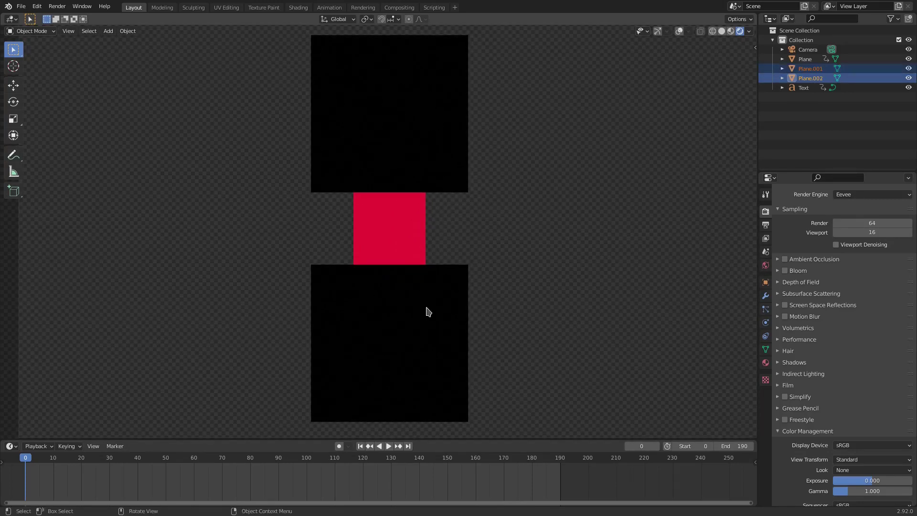
click(765, 362)
click(816, 250)
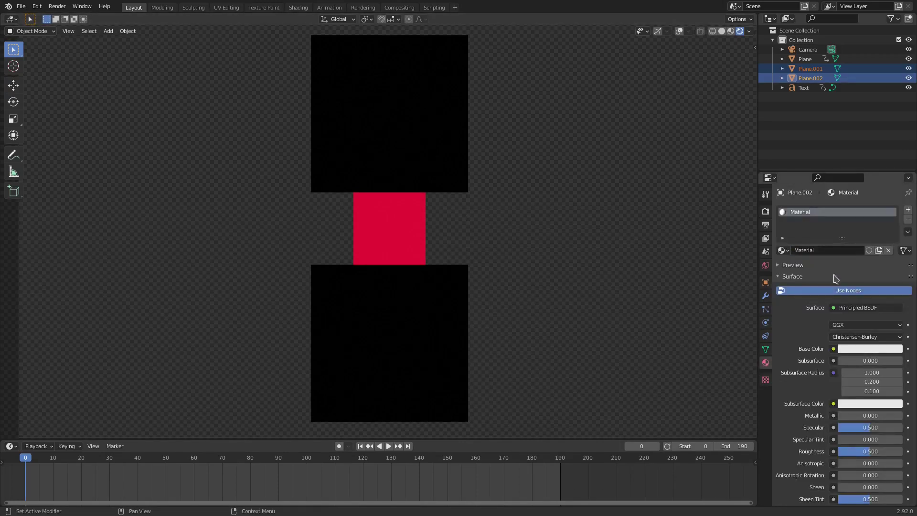
click(860, 309)
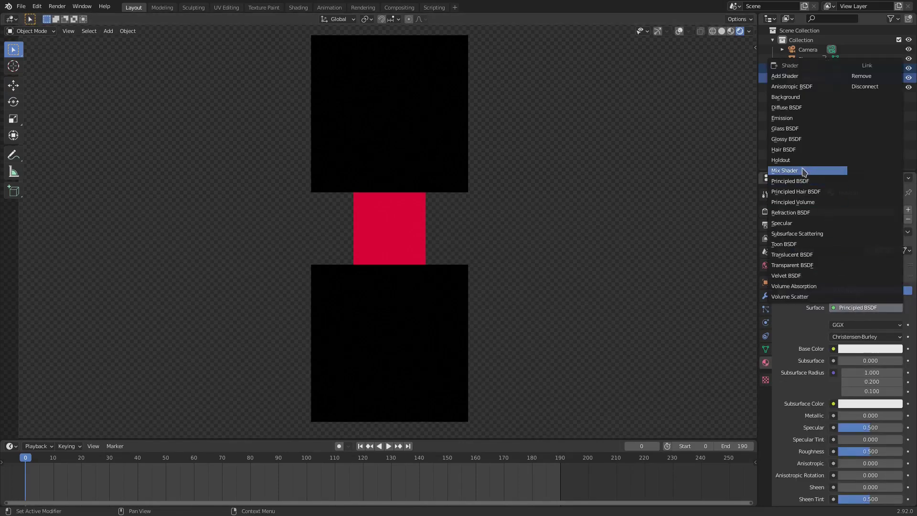
click(796, 162)
Step: Assign the existing holdout material named Material to the upper mask plane
click(452, 162)
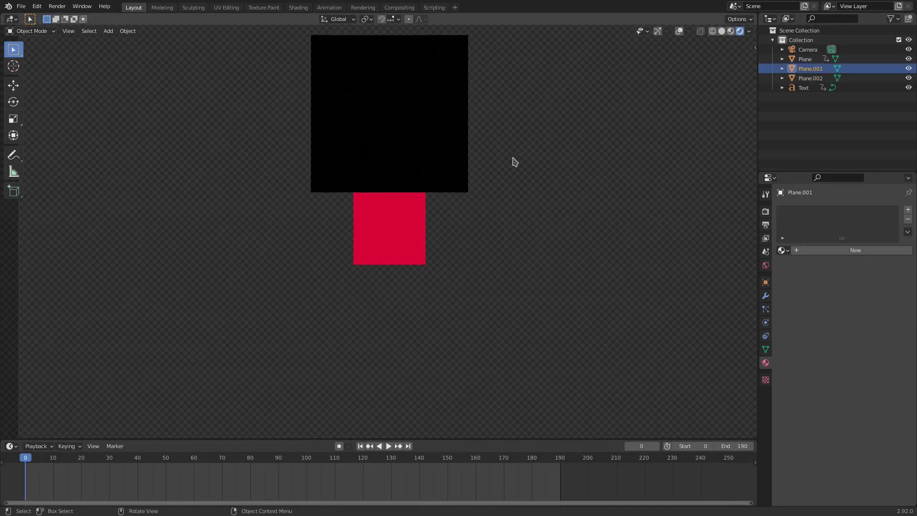
click(782, 251)
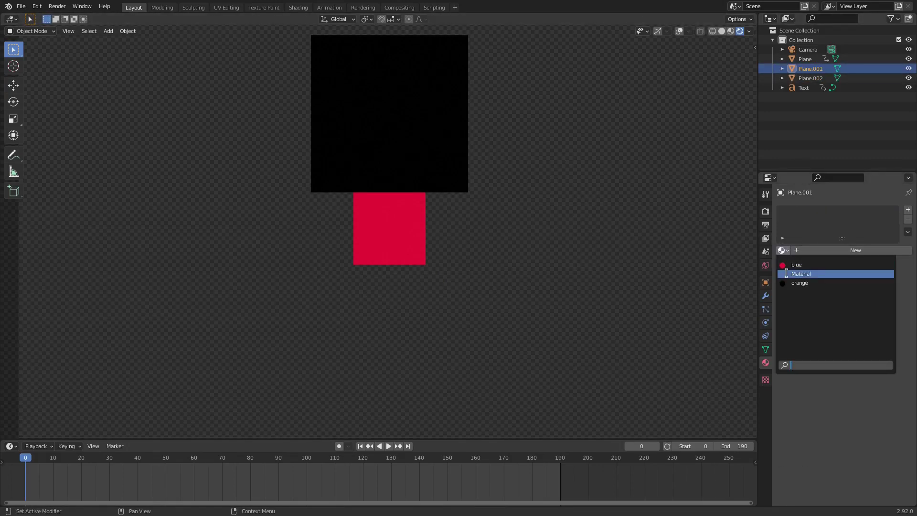
click(802, 274)
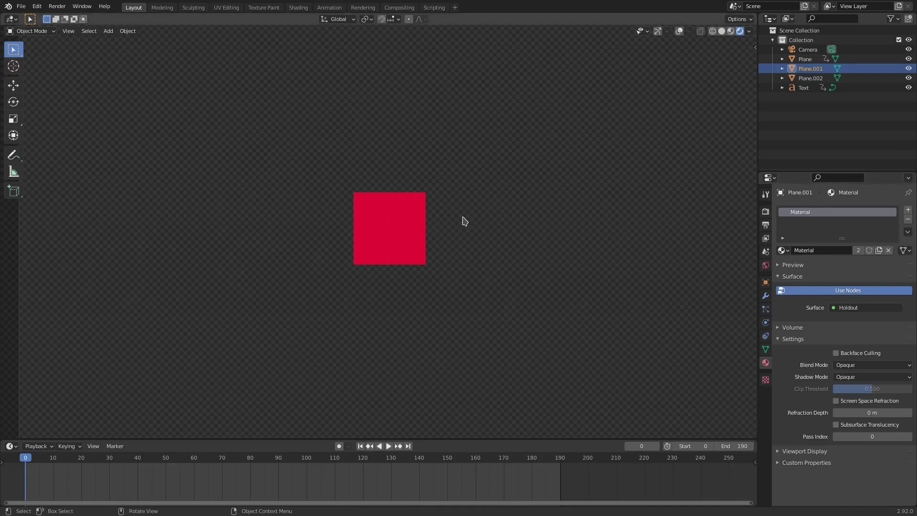
Step: Play the masked animation and step through the first frames, checking how the text is clipped while the red square rotates
click(389, 447)
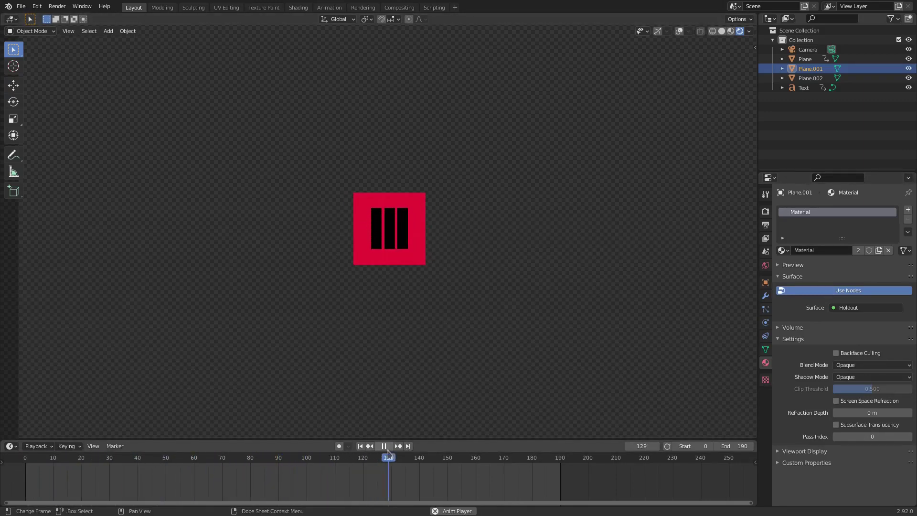
drag(114, 459, 46, 455)
key(space)
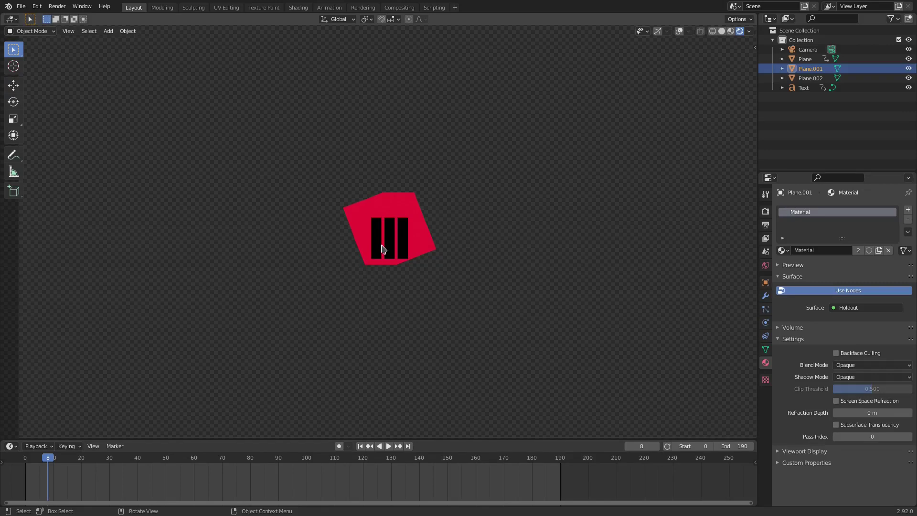
scroll(400, 244, up, 3)
click(384, 309)
key(Left)
key(Left)
key(Left)
key(Left)
key(Left)
key(Left)
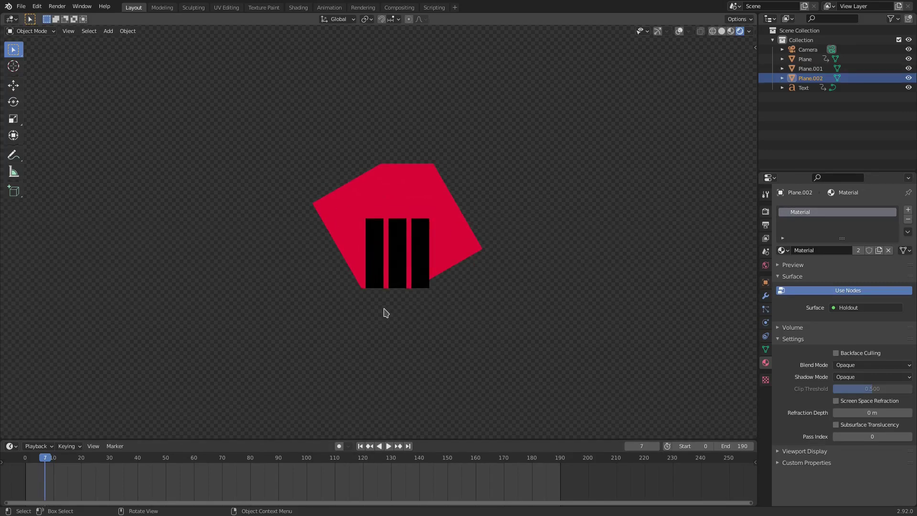
key(Right)
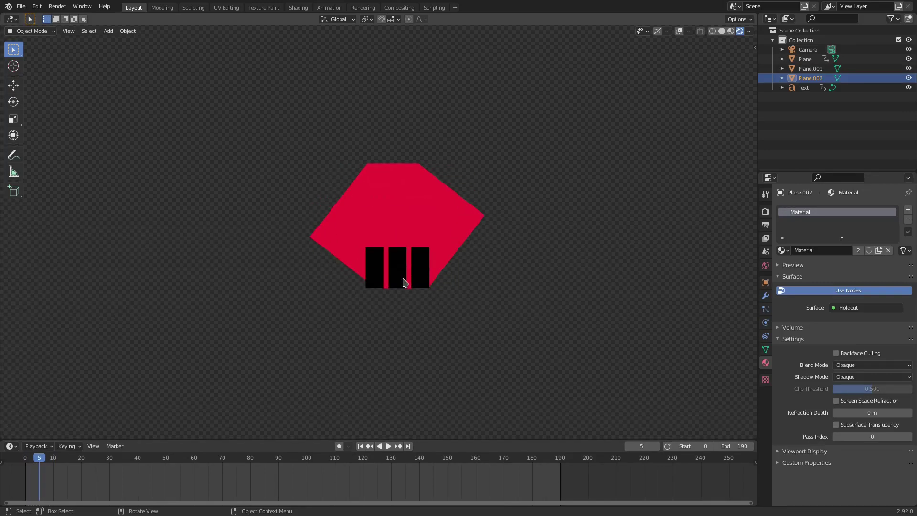
Step: Examine at frame 4 how the text edges line up with the corner of the rotated red square
click(404, 278)
key(Right)
scroll(368, 302, up, 3)
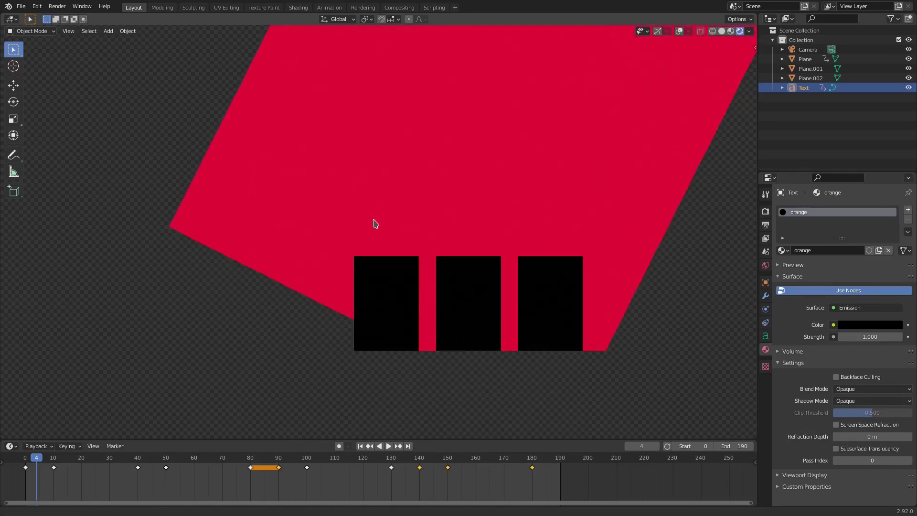
scroll(368, 303, up, 3)
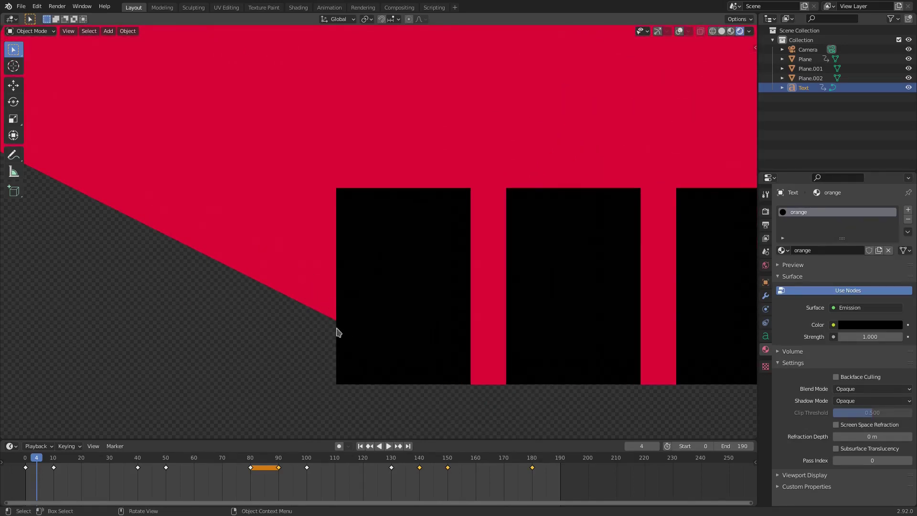
scroll(422, 379, down, 5)
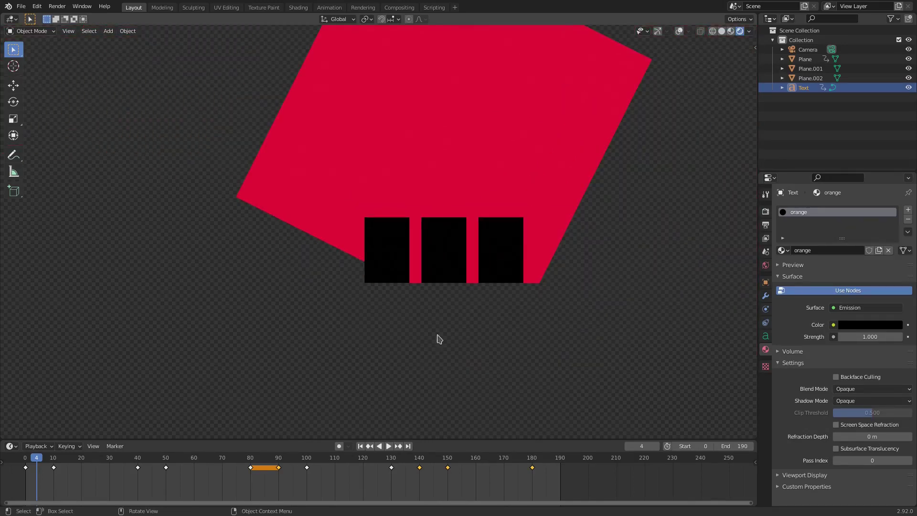
click(440, 180)
scroll(408, 292, down, 2)
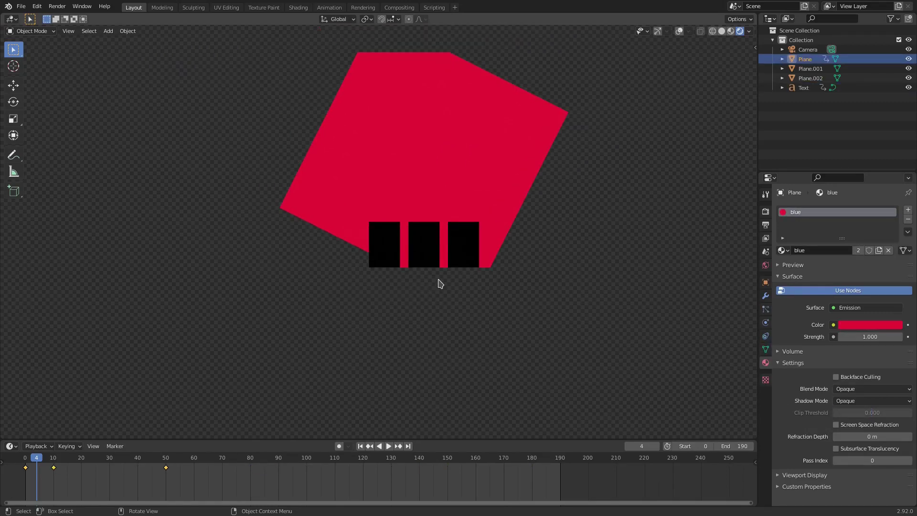
Step: Review the text's exit from about frame 151, and compare it with its entry in the opening frames
drag(530, 459, 461, 465)
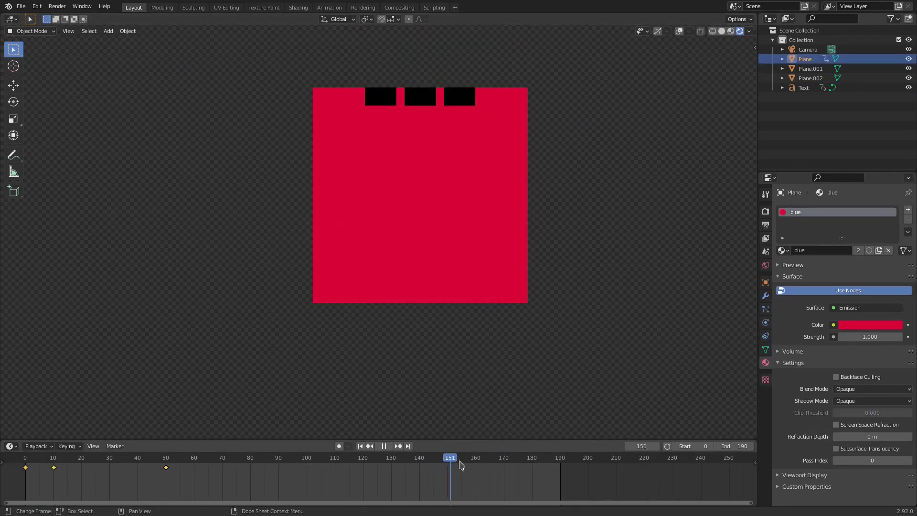
key(space)
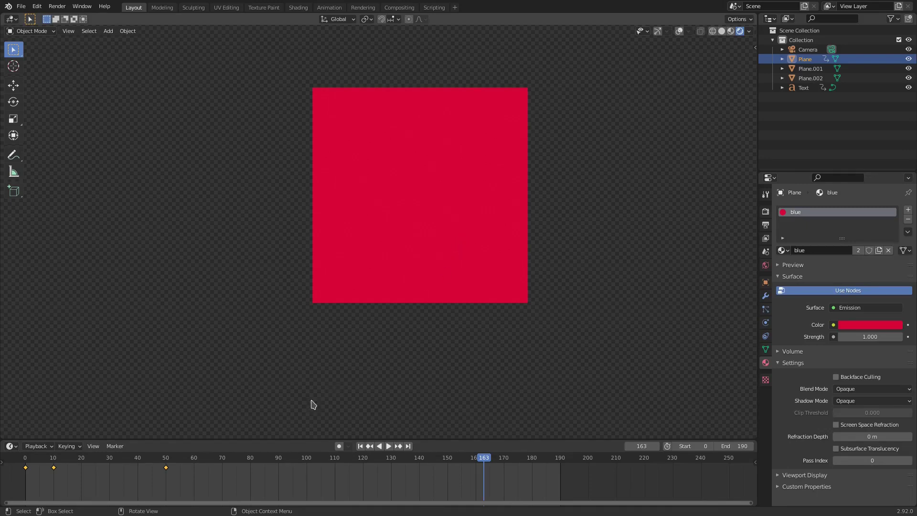
drag(79, 459, 32, 459)
key(space)
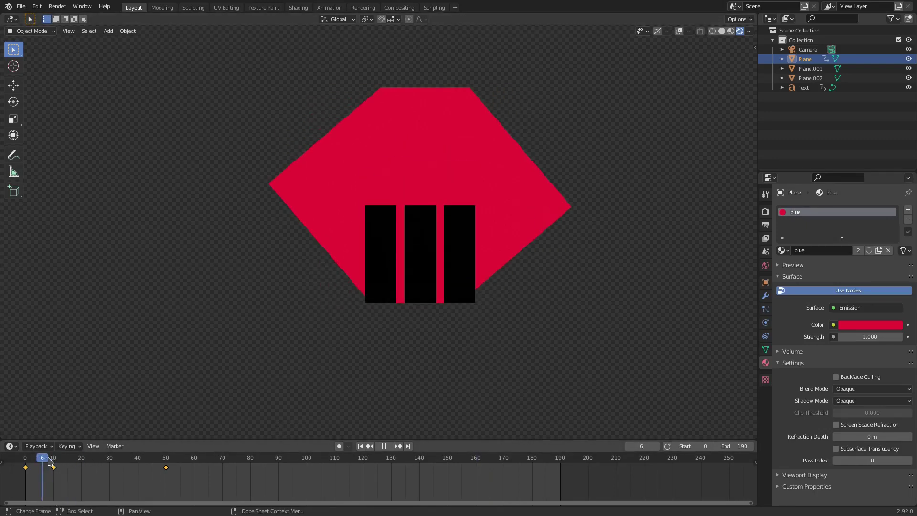
key(space)
Step: Move the red plane's three keyframes to frames 160, 170 and 190
drag(188, 478, 18, 463)
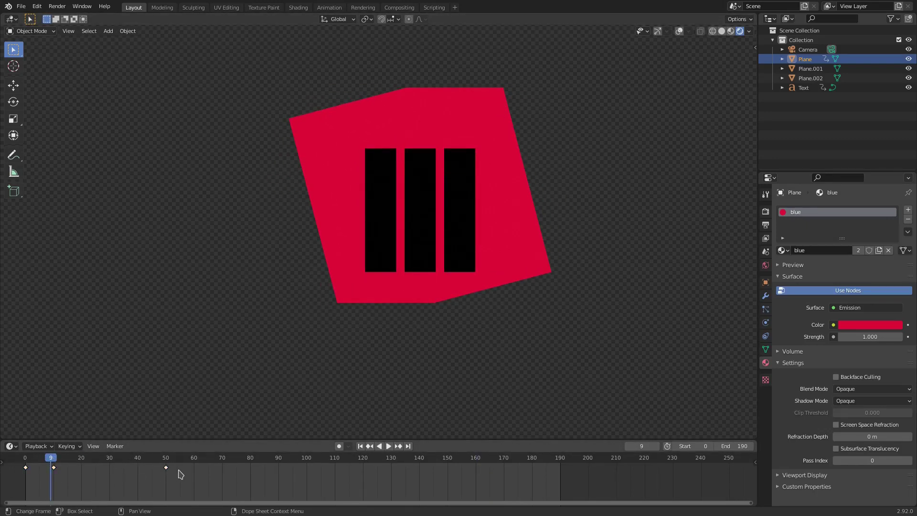
drag(166, 469, 20, 463)
drag(108, 469, 514, 486)
drag(462, 460, 560, 461)
Step: Play the retimed animation and review the red square's rotation around frame 164
click(388, 445)
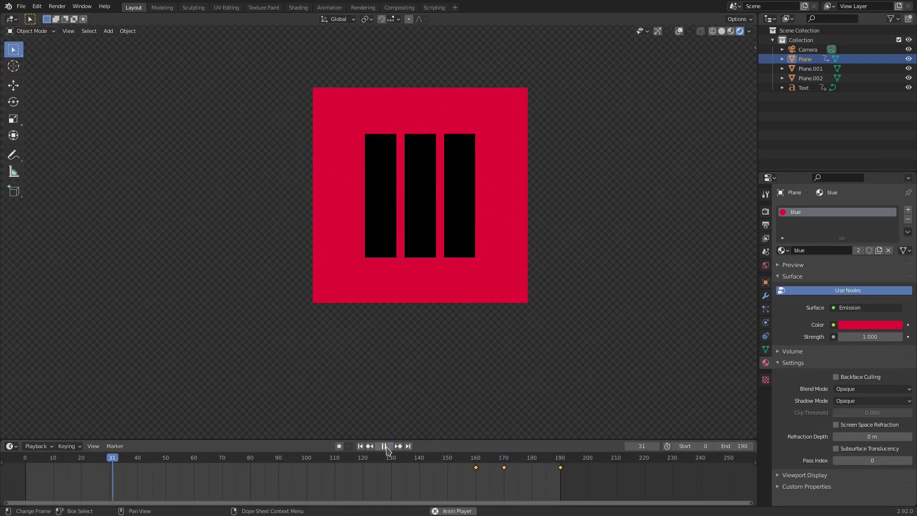
key(space)
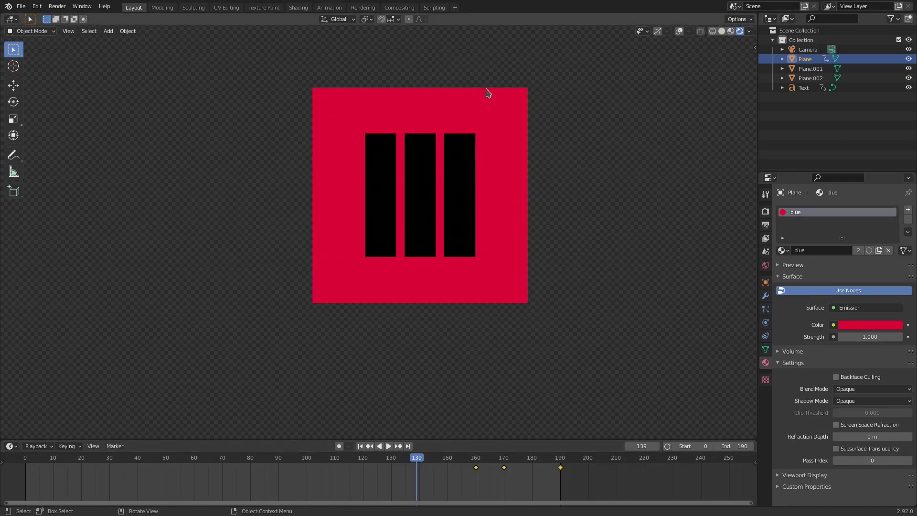
drag(417, 461, 487, 463)
key(space)
Step: Insert a keyframe for the lower mask plane at frame 160
click(430, 333)
key(Left)
key(Left)
key(Left)
key(Left)
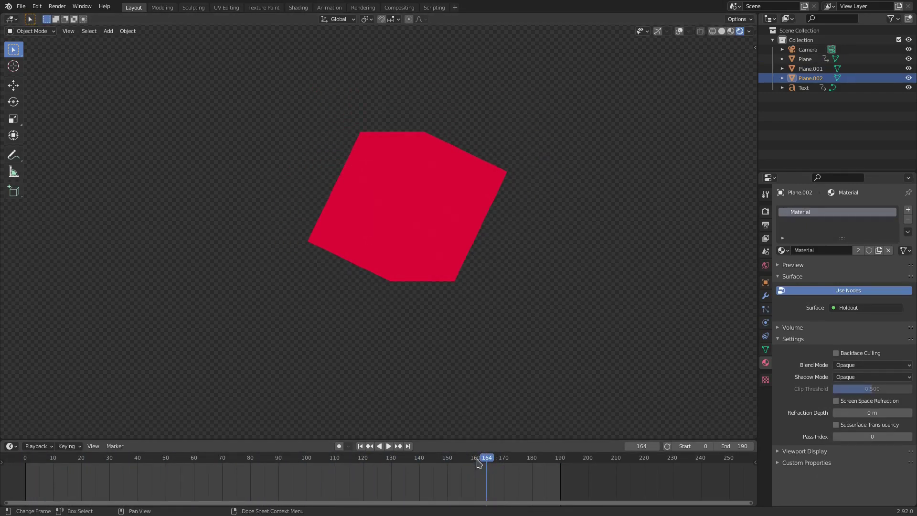
click(722, 31)
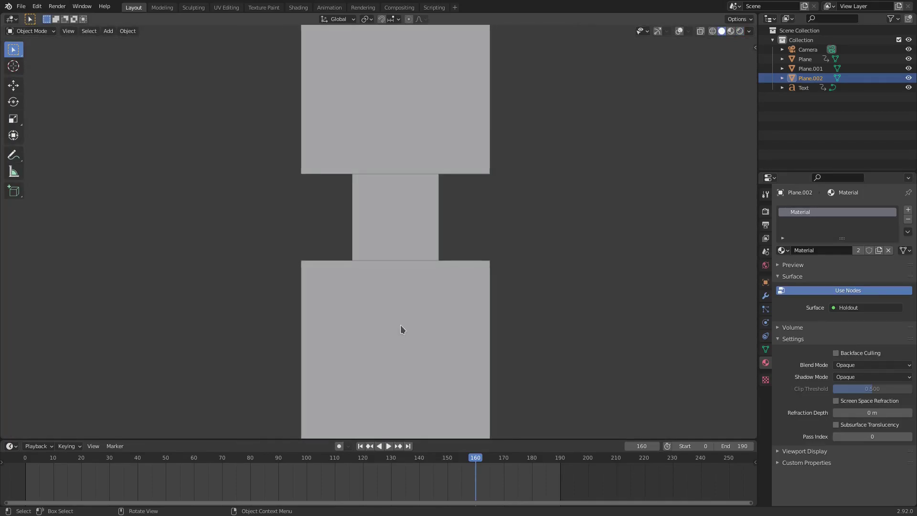
click(740, 31)
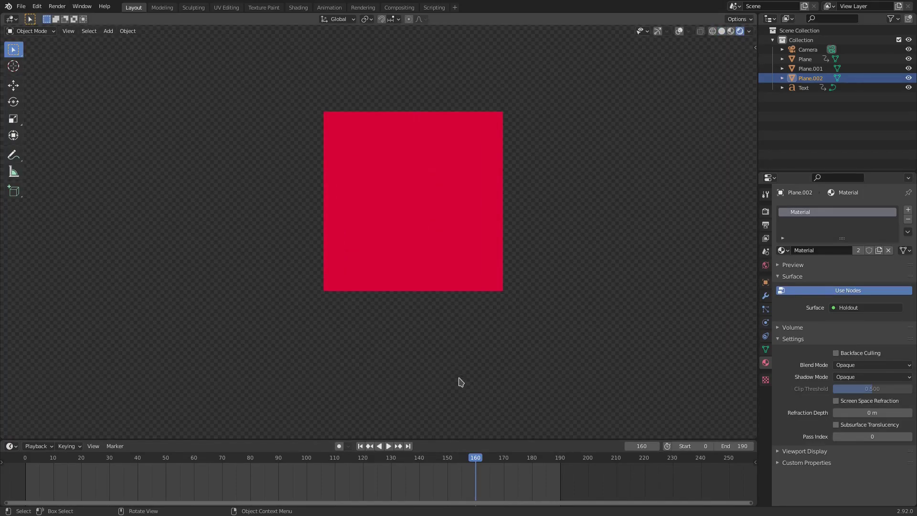
shift+middle_drag(485, 252, 472, 299)
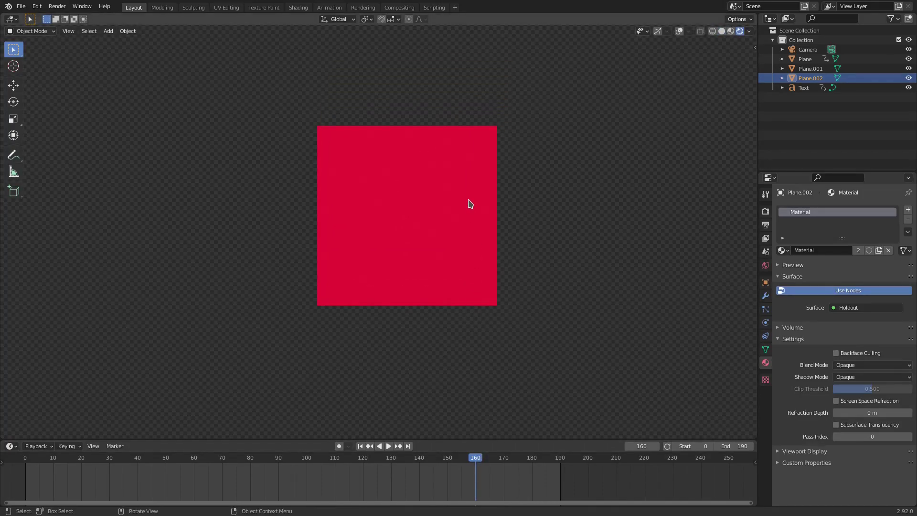
key(i)
click(468, 200)
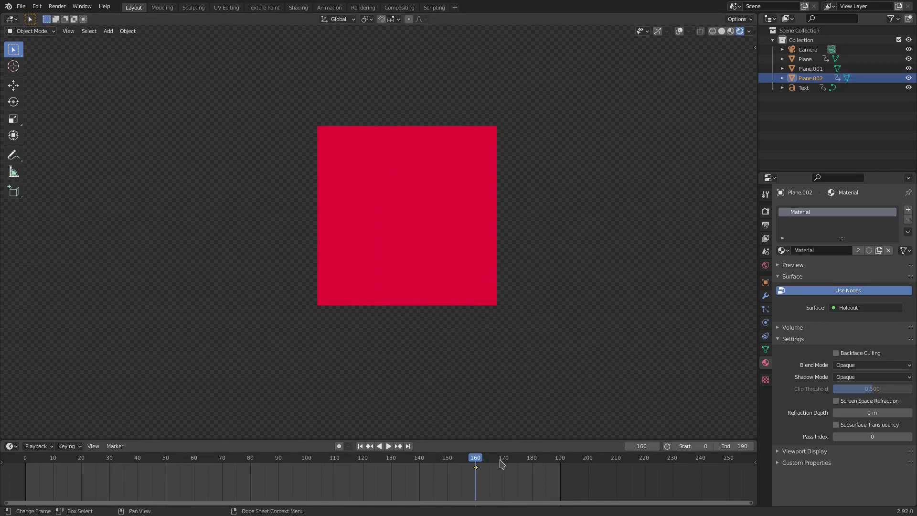
Step: At frame 161, move the lower mask plane down along Z, clear of the red square, and show the viewport overlays
key(Right)
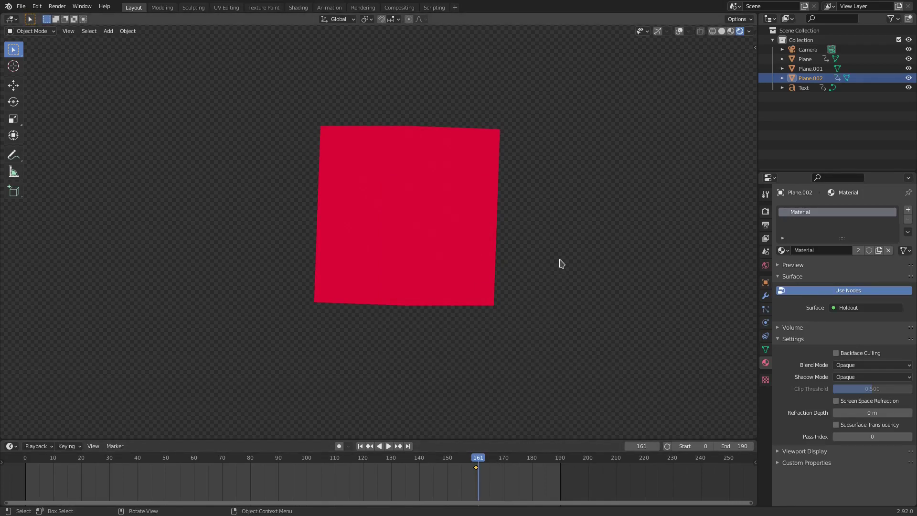
scroll(559, 260, down, 2)
key(g)
key(z)
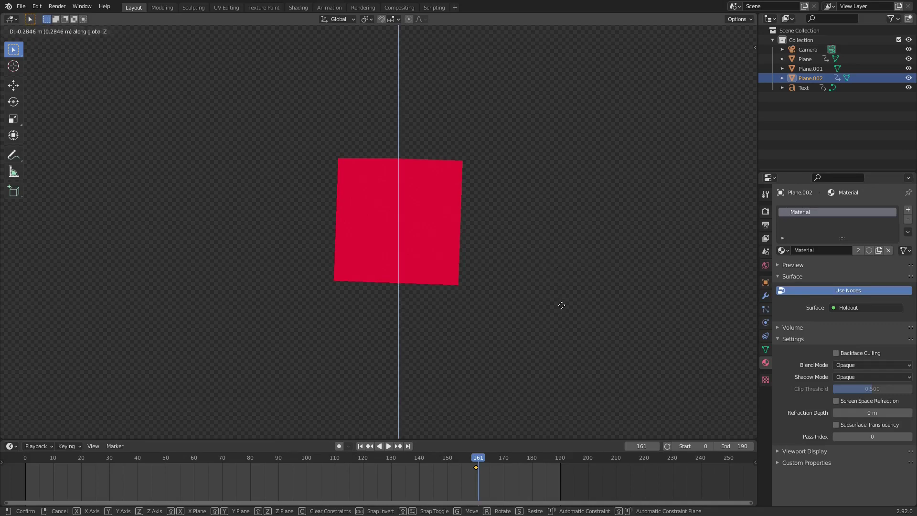
click(561, 321)
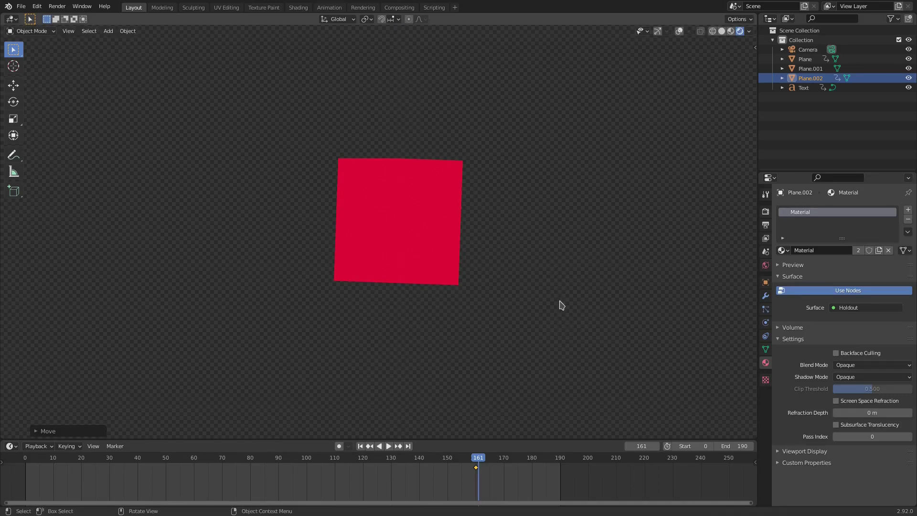
click(678, 31)
scroll(409, 385, down, 4)
scroll(507, 313, up, 3)
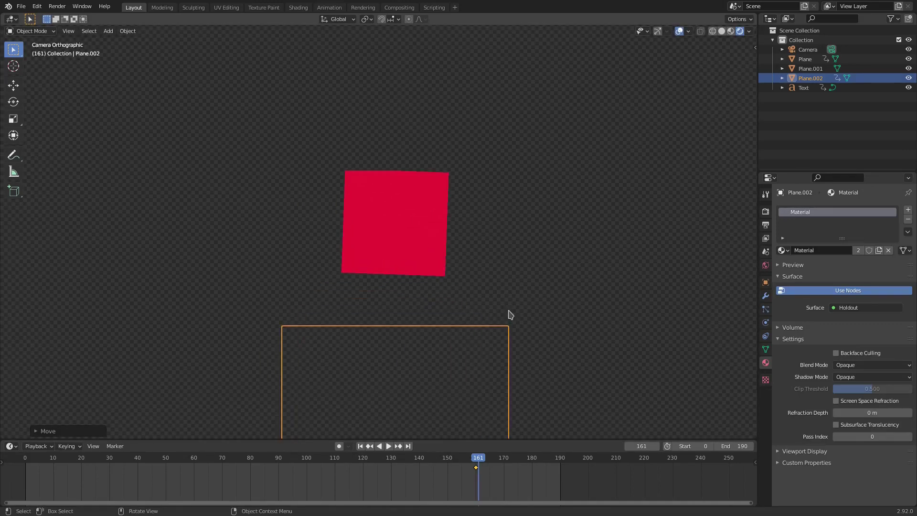
Step: Lower the mask plane slightly further along Z and insert a Location keyframe for it at frame 161
key(g)
key(z)
click(522, 303)
key(i)
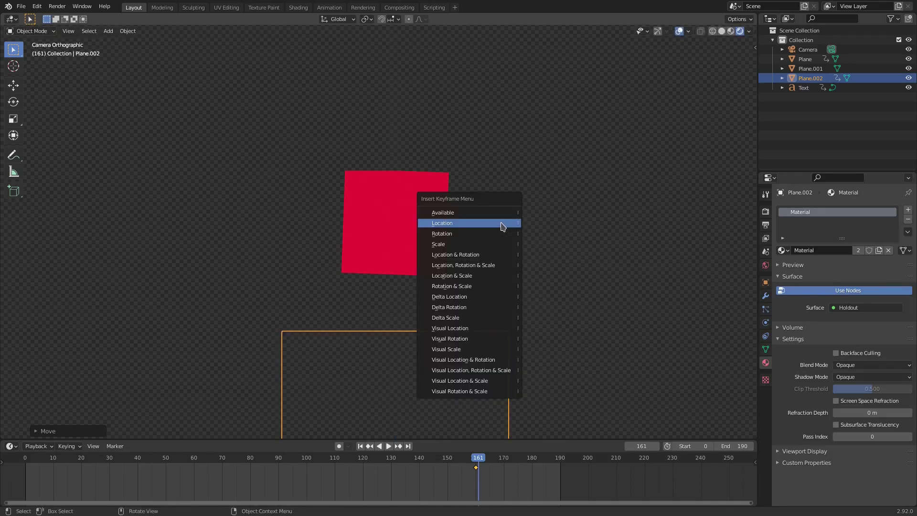
click(503, 226)
Step: Return to frame 160 and select the upper mask plane above the red square
key(Left)
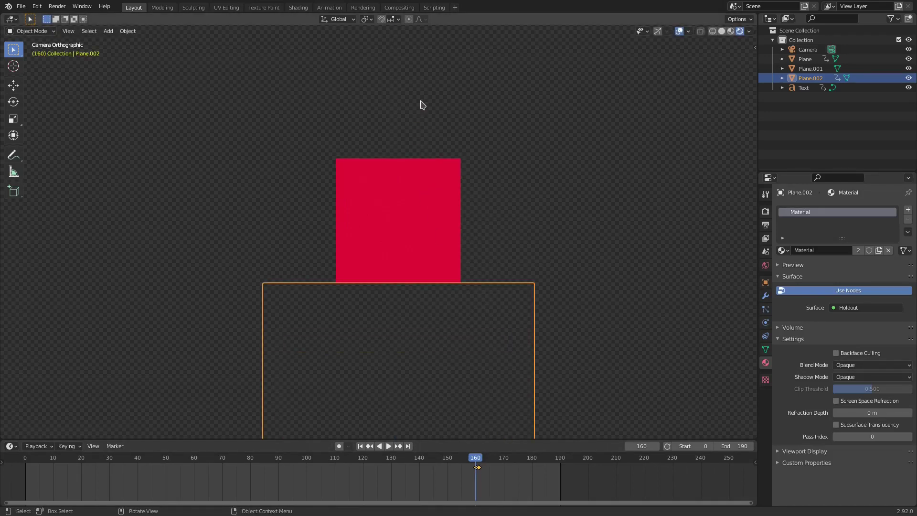
click(421, 102)
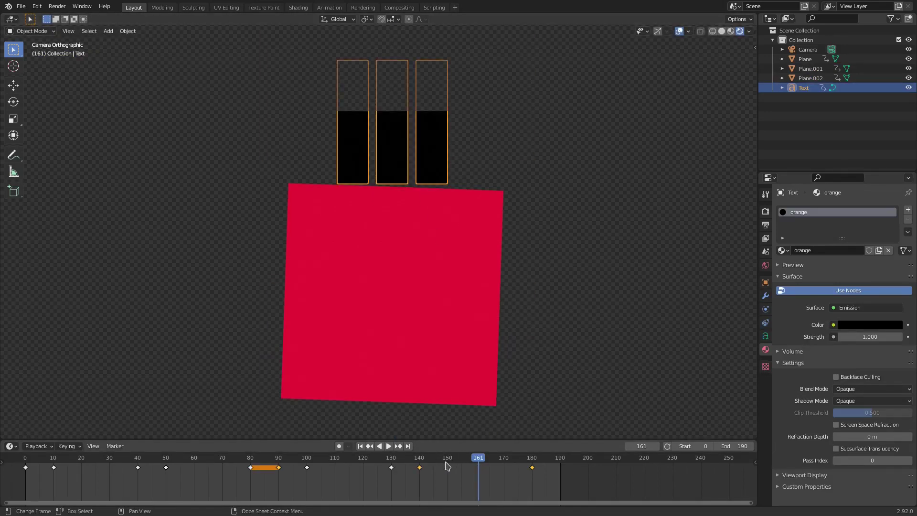
Step: Step through the text's exit from frame 150 to 160 and examine its position against the red square's upper edge
mouse_move(447, 461)
mouse_down()
mouse_move(423, 459)
mouse_move(528, 460)
mouse_move(450, 458)
mouse_up()
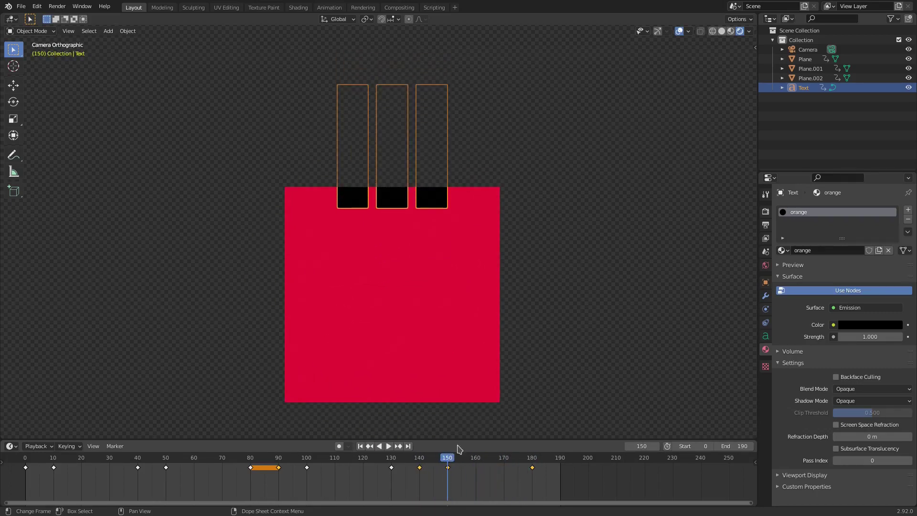
key(Right)
key(Right)
key(Right)
key(Right)
key(Right)
click(479, 459)
key(Left)
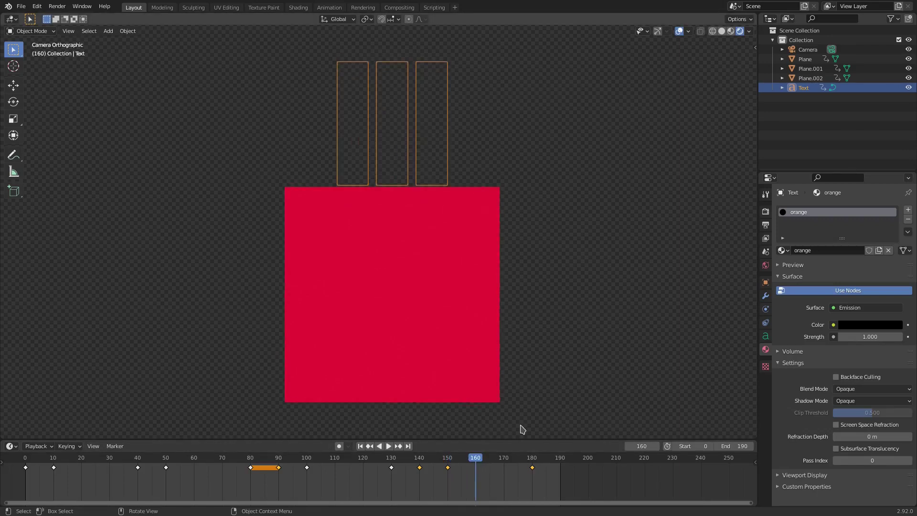
scroll(409, 145, up, 6)
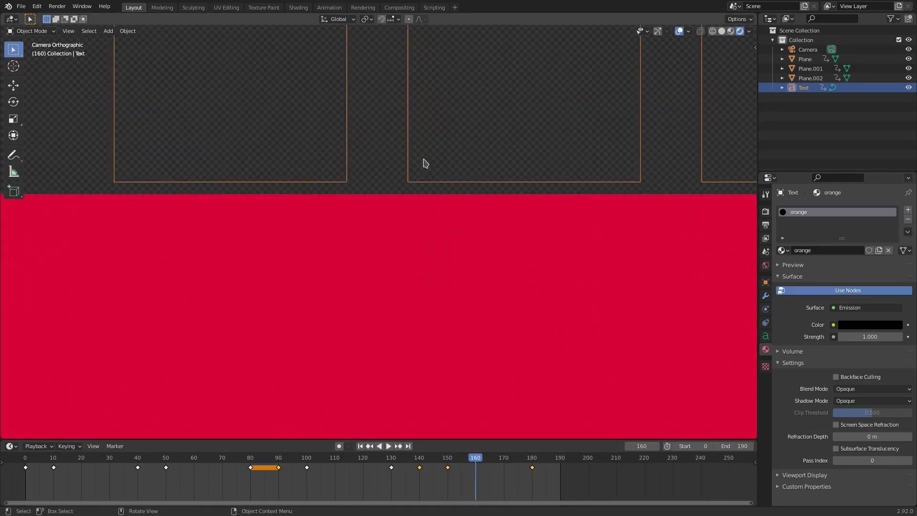
scroll(425, 206, down, 2)
scroll(427, 250, down, 5)
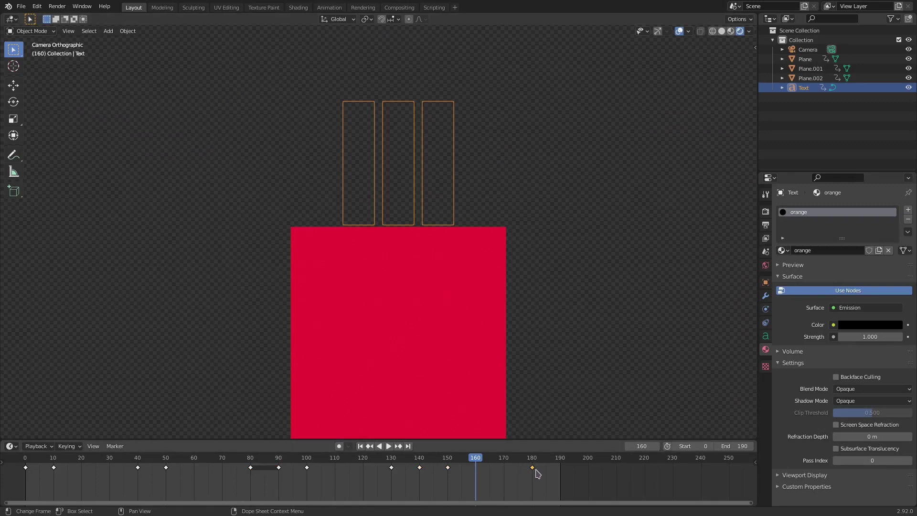
Step: Try moving the text's last keyframe from frame 180 to frame 160 and replay the exit from frame 145
drag(537, 472, 479, 475)
click(433, 457)
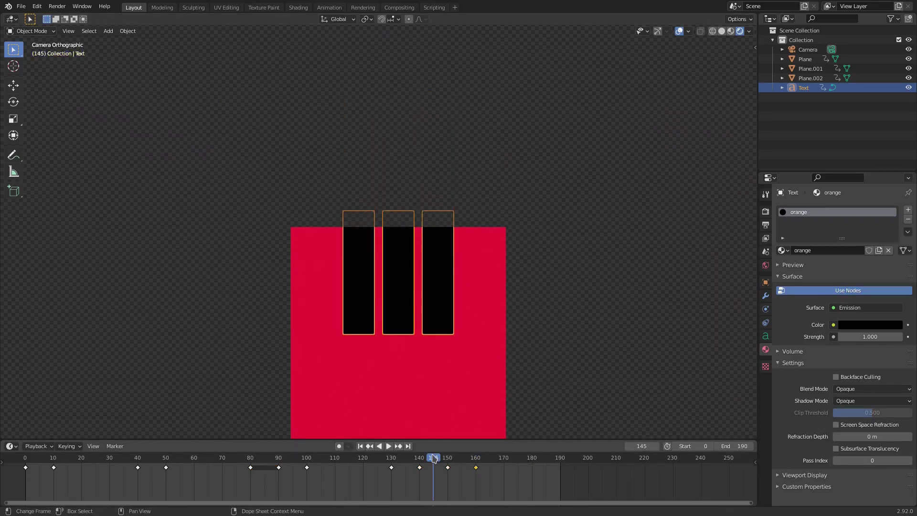
key(space)
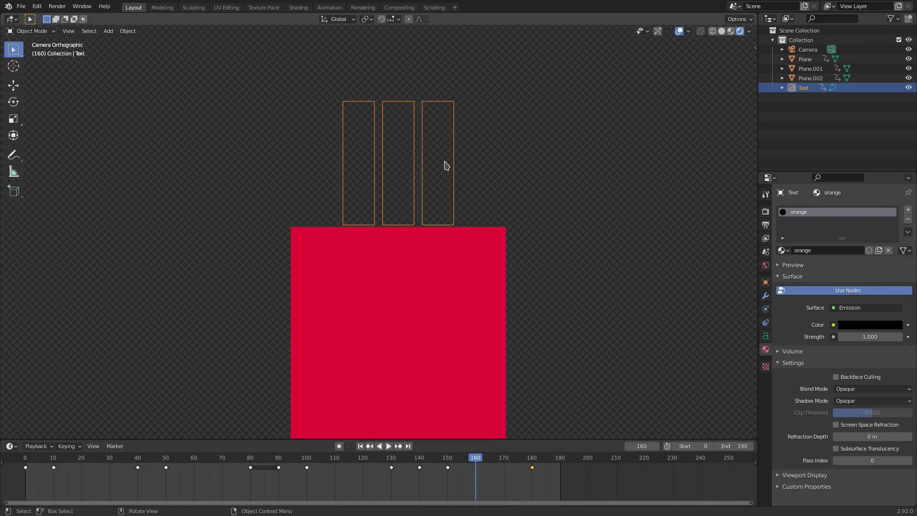
Step: Insert a Location keyframe for the text at frame 160, and another at frame 161 with the text moved up along Z
key(i)
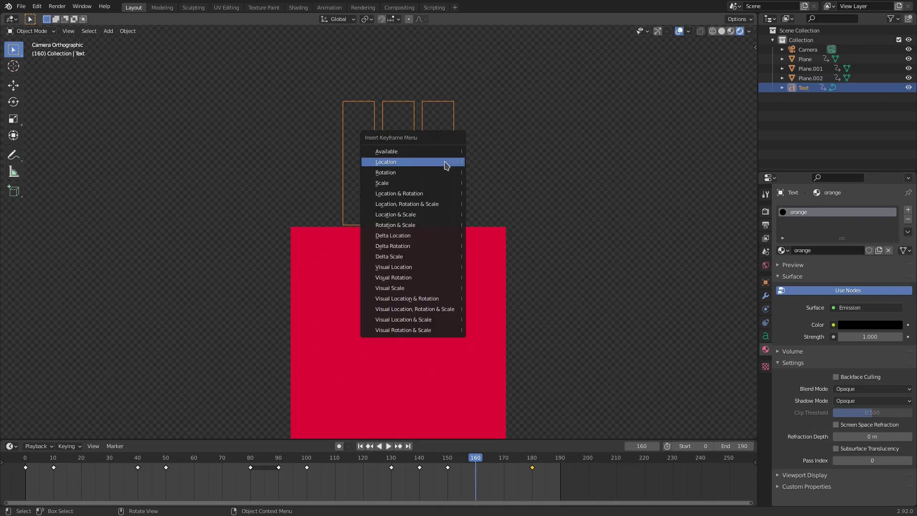
click(445, 165)
key(Right)
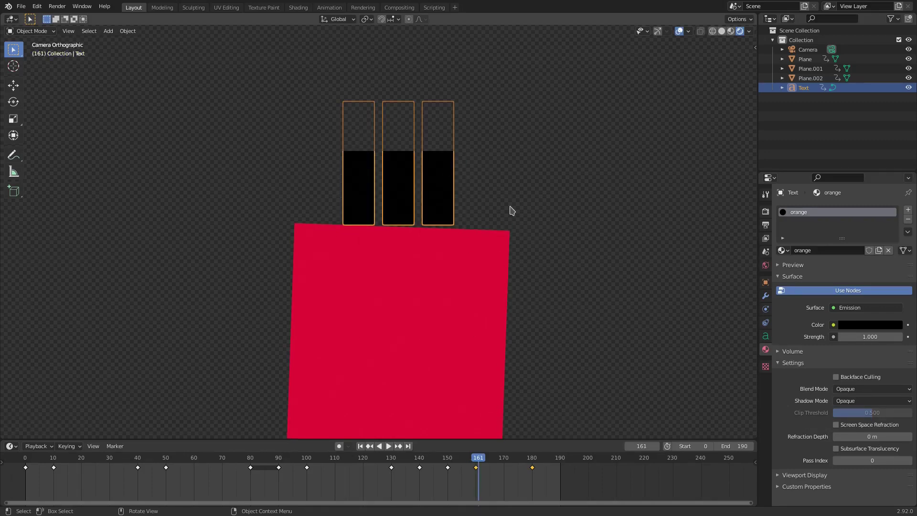
key(g)
key(z)
click(505, 121)
scroll(431, 145, down, 2)
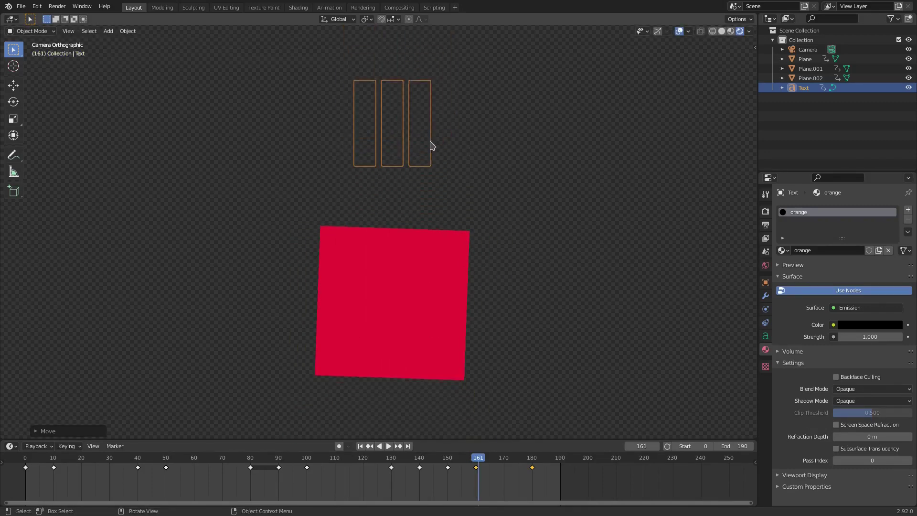
shift+scroll(435, 154, up, 1)
key(i)
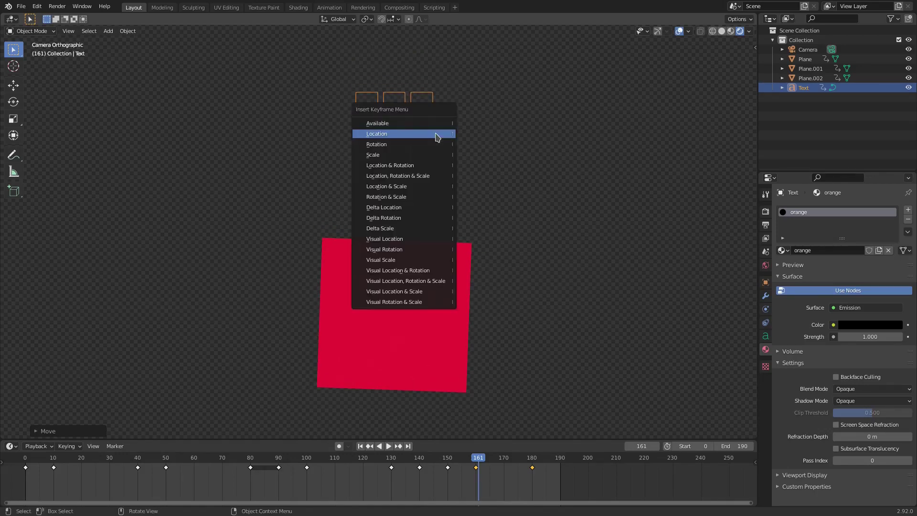
click(435, 134)
Step: Go back to frame 118 and hide the viewport overlays to review the animation without outlines
click(357, 459)
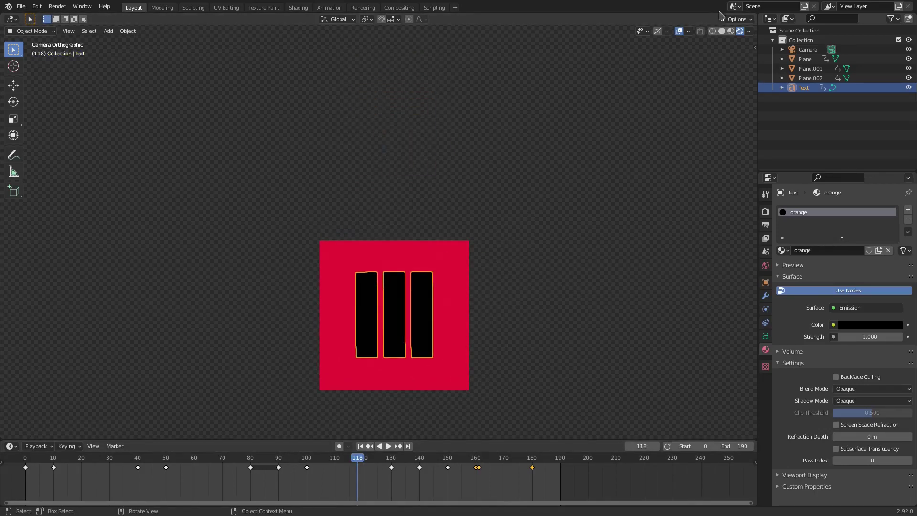
click(678, 30)
scroll(521, 306, down, 5)
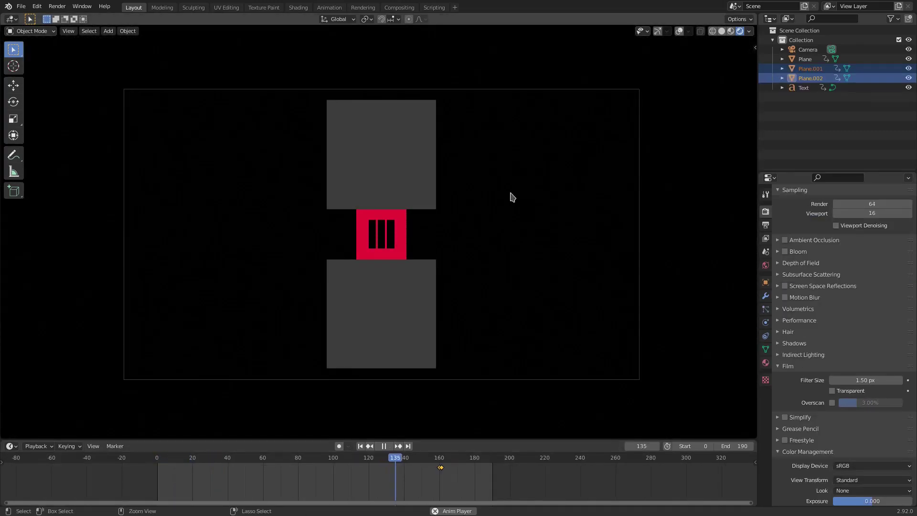
Step: Enable the Transparent film option and watch the logo animation play with the mask planes hidden
click(832, 391)
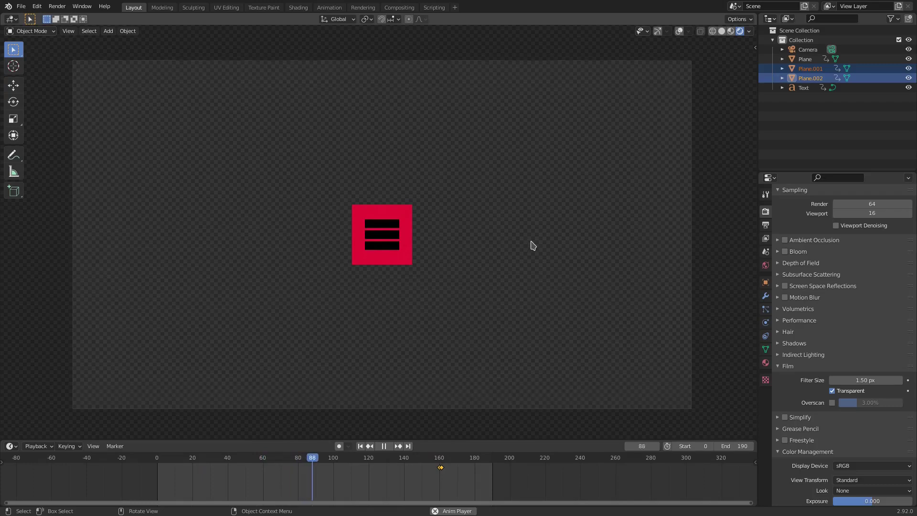
scroll(438, 238, up, 3)
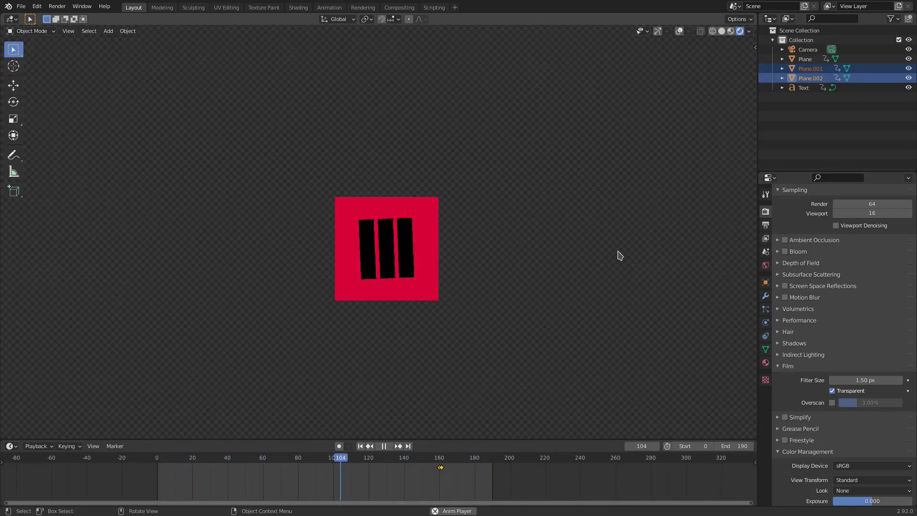